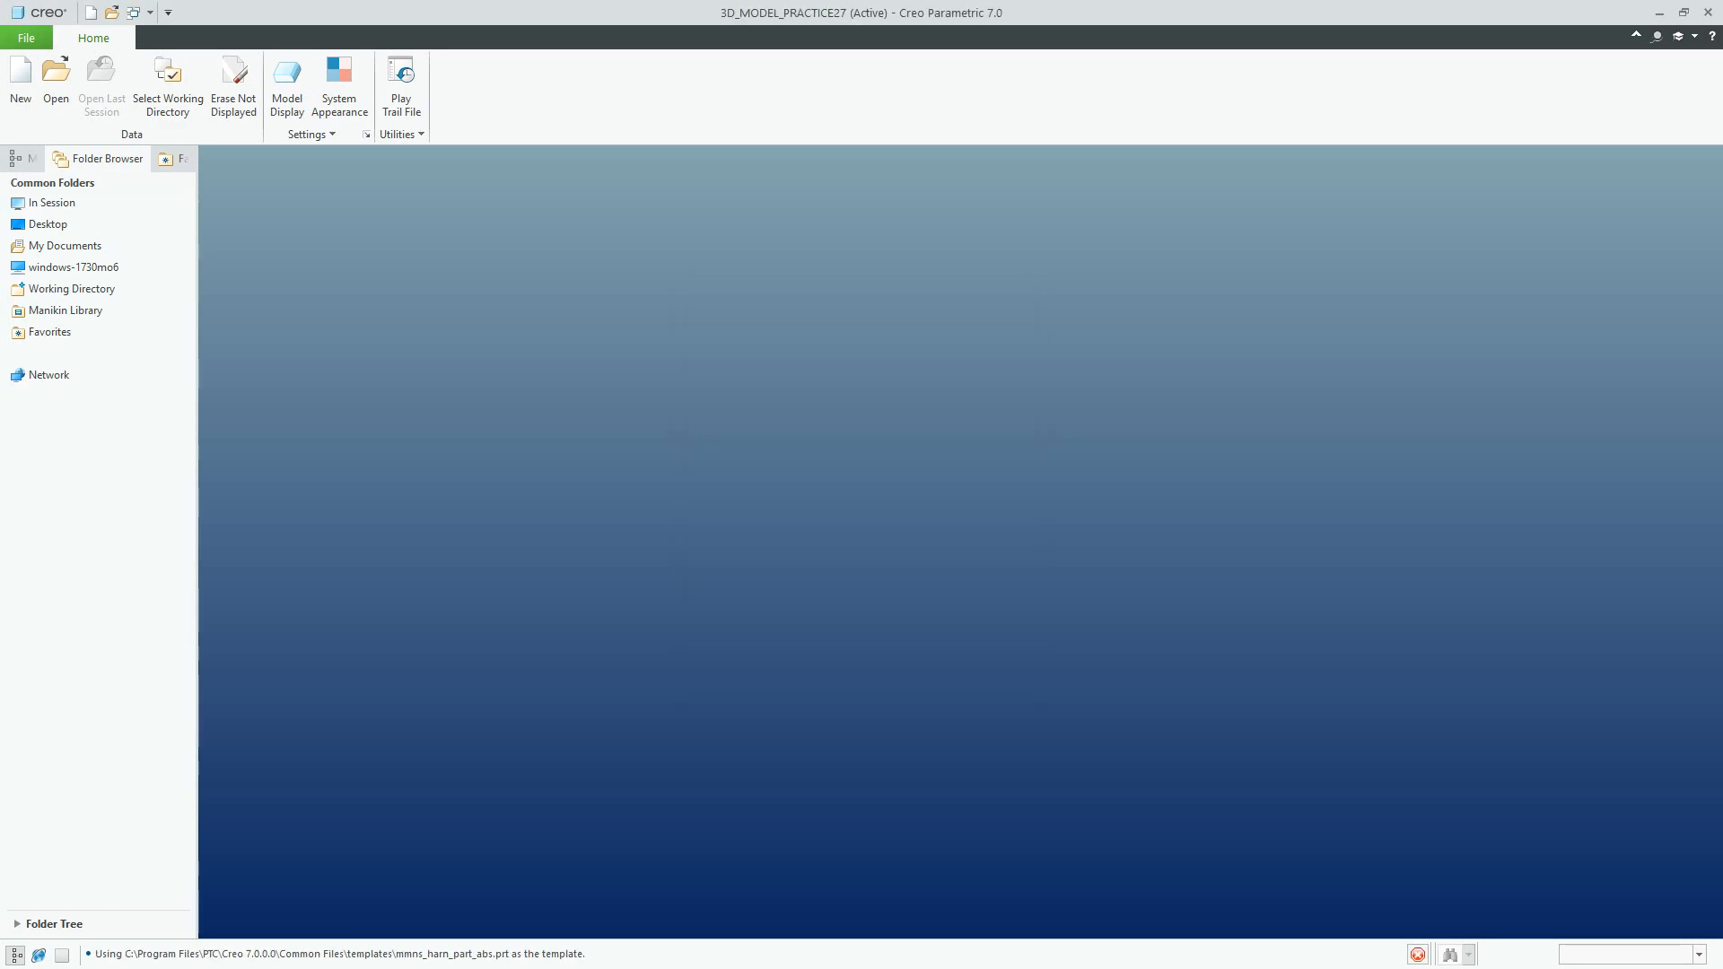
Step: Turn on the display of all datum features: axes, points, coordinate systems and planes
{"action": "left_click", "coordinate": [1008, 166]}
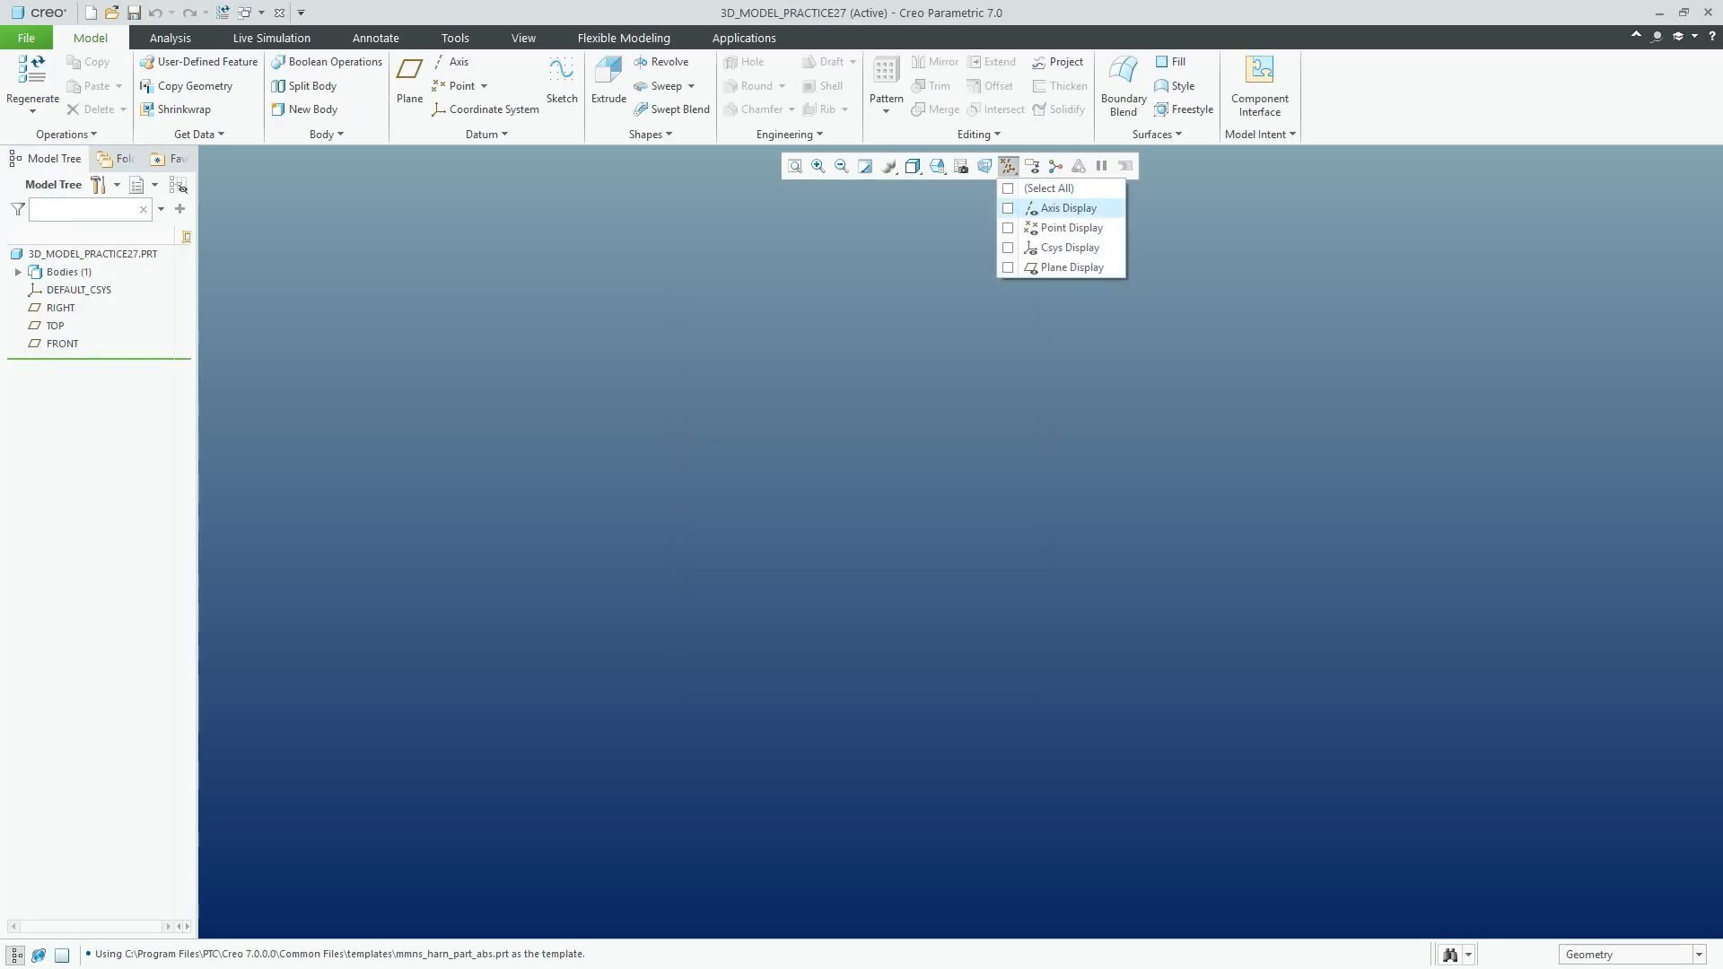
{"action": "left_click", "coordinate": [1041, 188]}
{"action": "left_click", "coordinate": [1008, 167]}
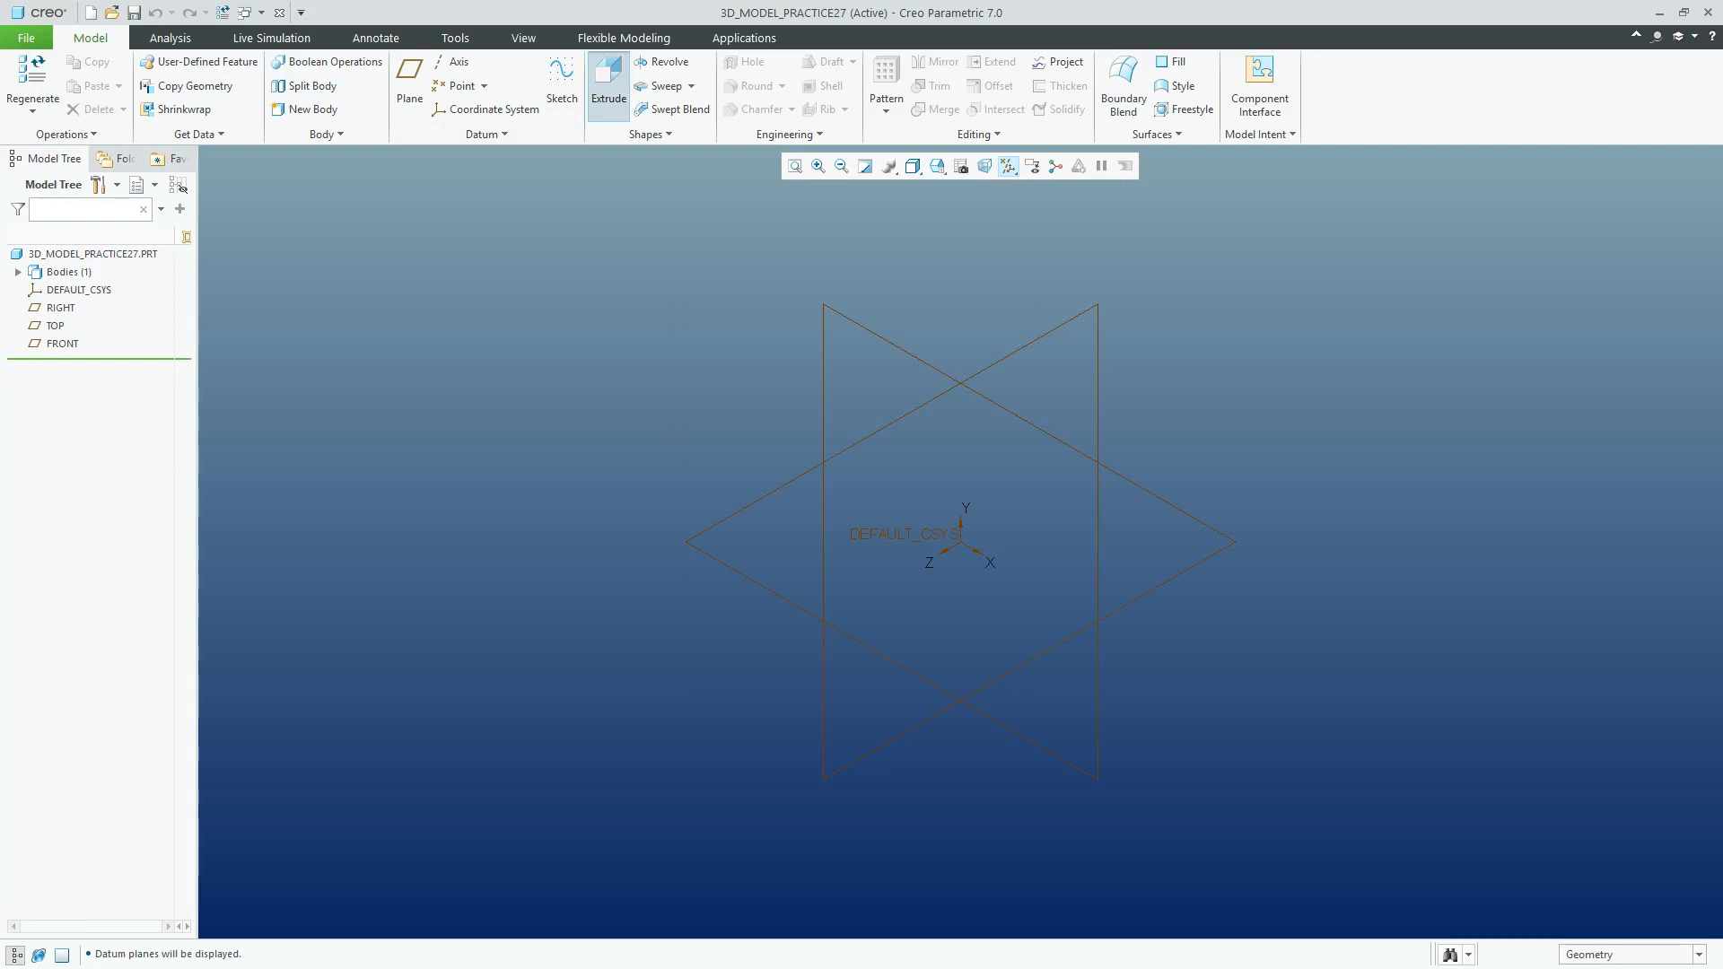
Step: Start an Extrude feature and open its sketch on the RIGHT datum plane
{"action": "left_click", "coordinate": [609, 82]}
{"action": "left_click", "coordinate": [147, 135]}
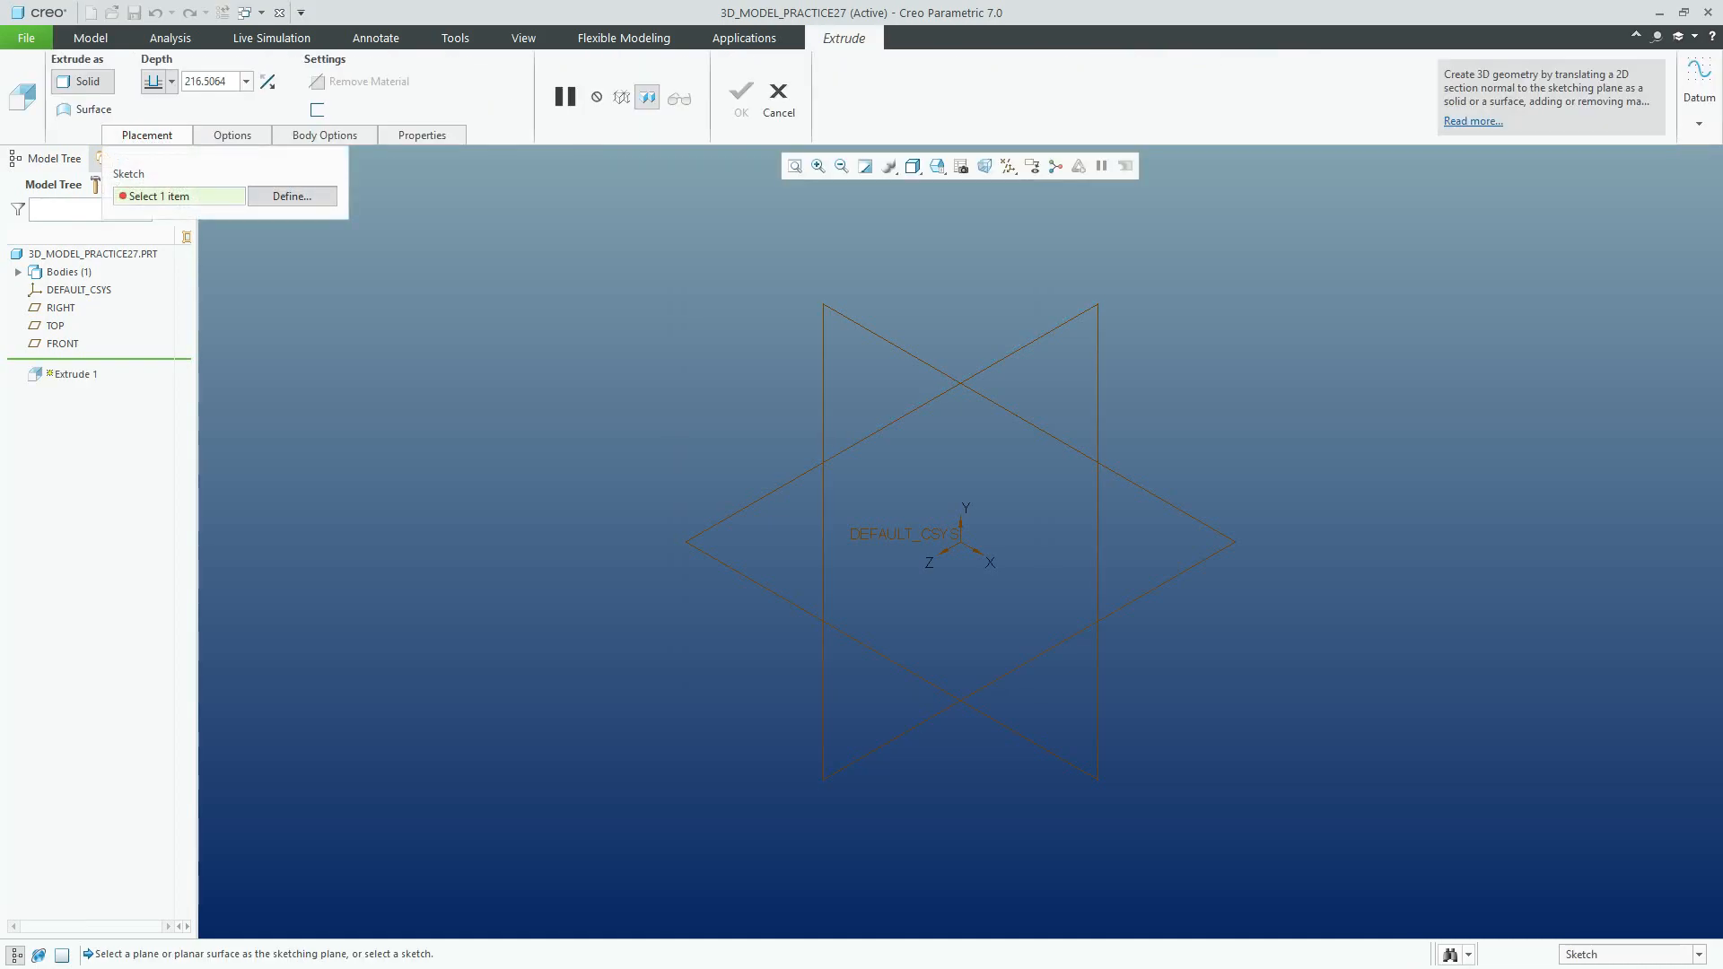
{"action": "left_click", "coordinate": [292, 197]}
{"action": "left_click", "coordinate": [1077, 477]}
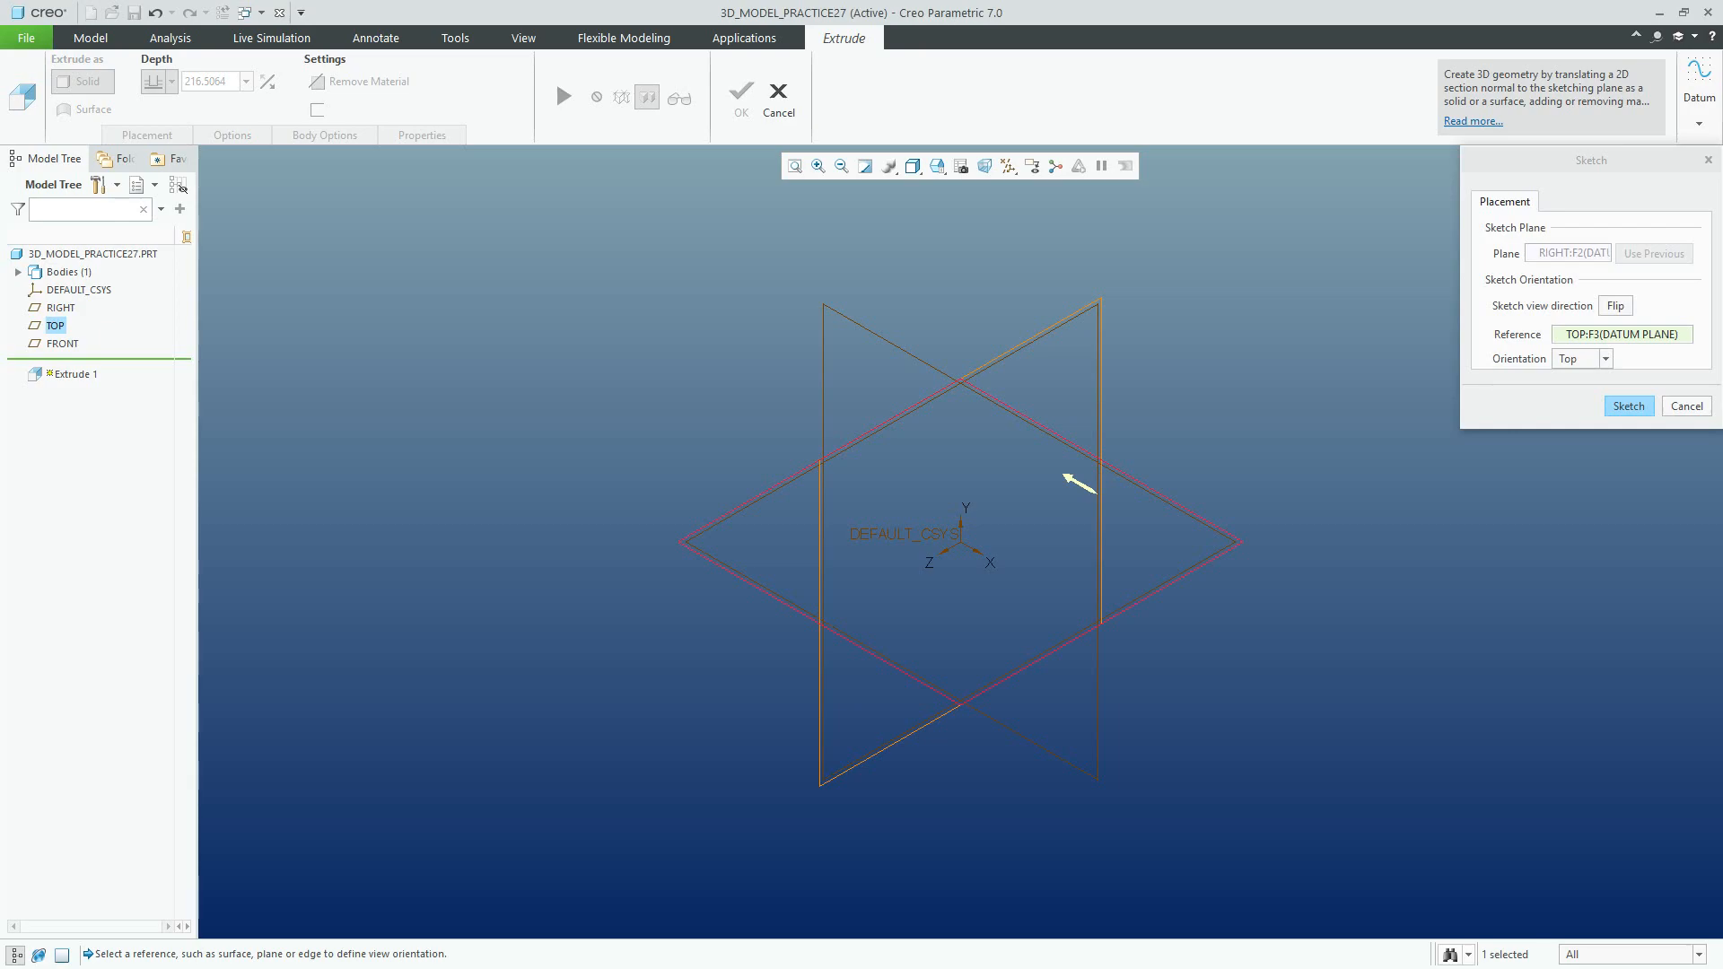
{"action": "middle_click", "coordinate": [1186, 479]}
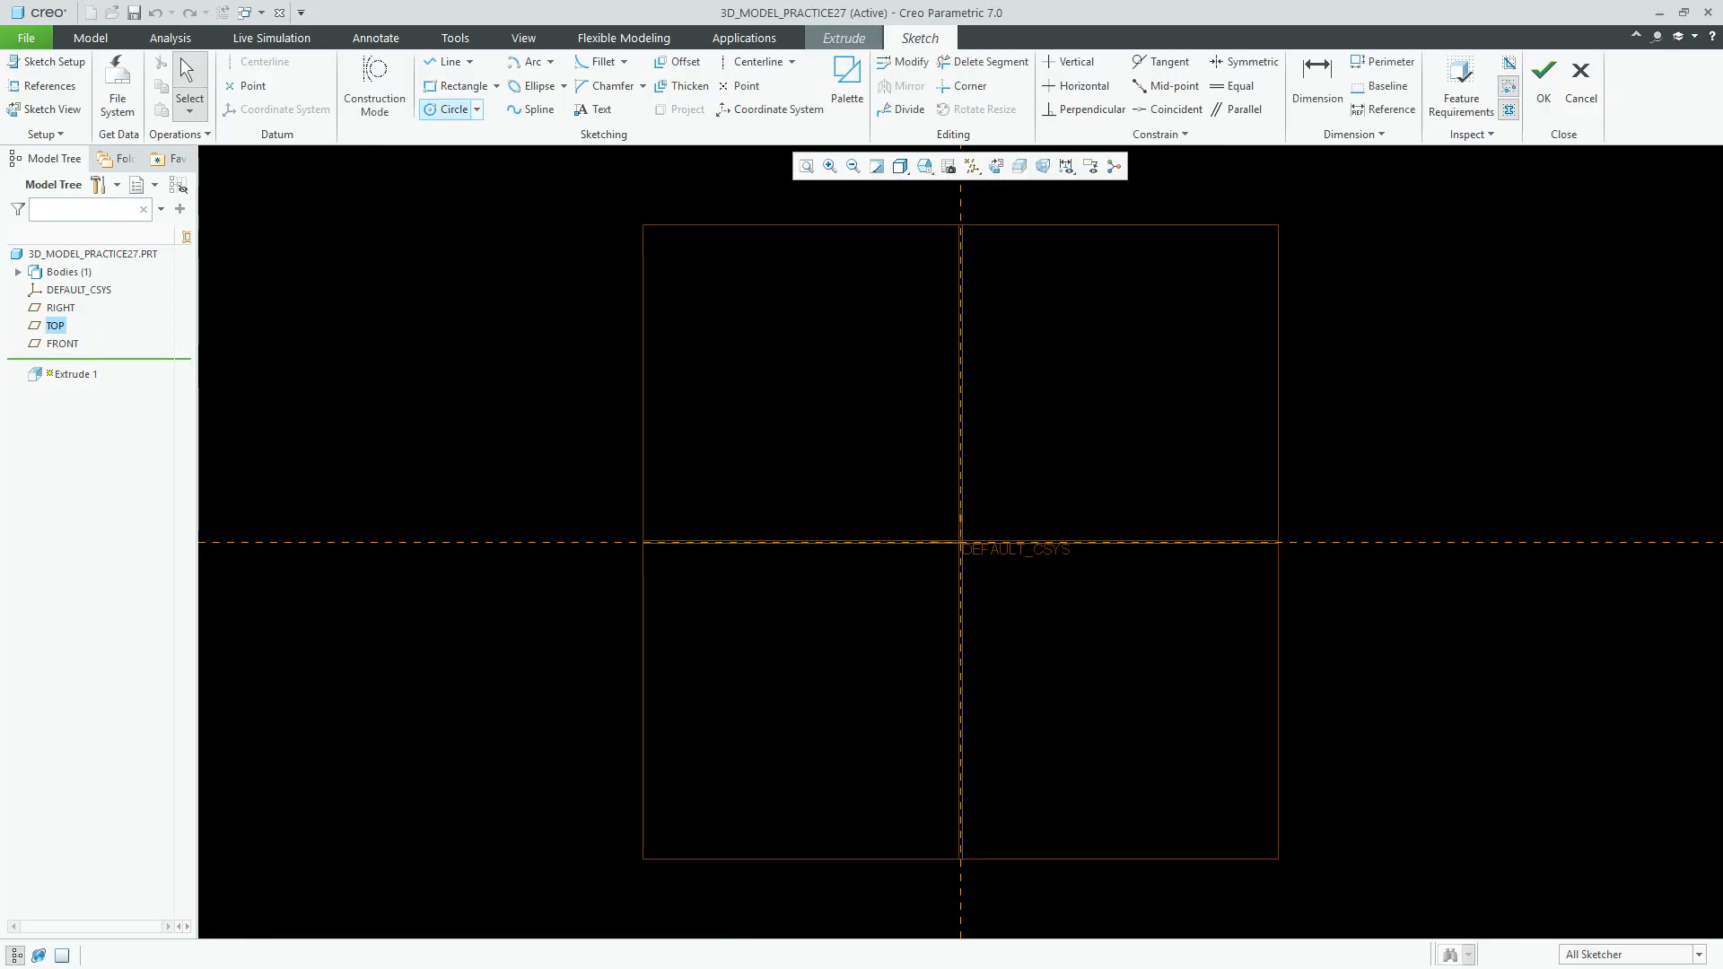
Step: Sketch a center rectangle about 259 mm high, centred on the intersection of the sketch references
{"action": "left_click", "coordinate": [496, 86]}
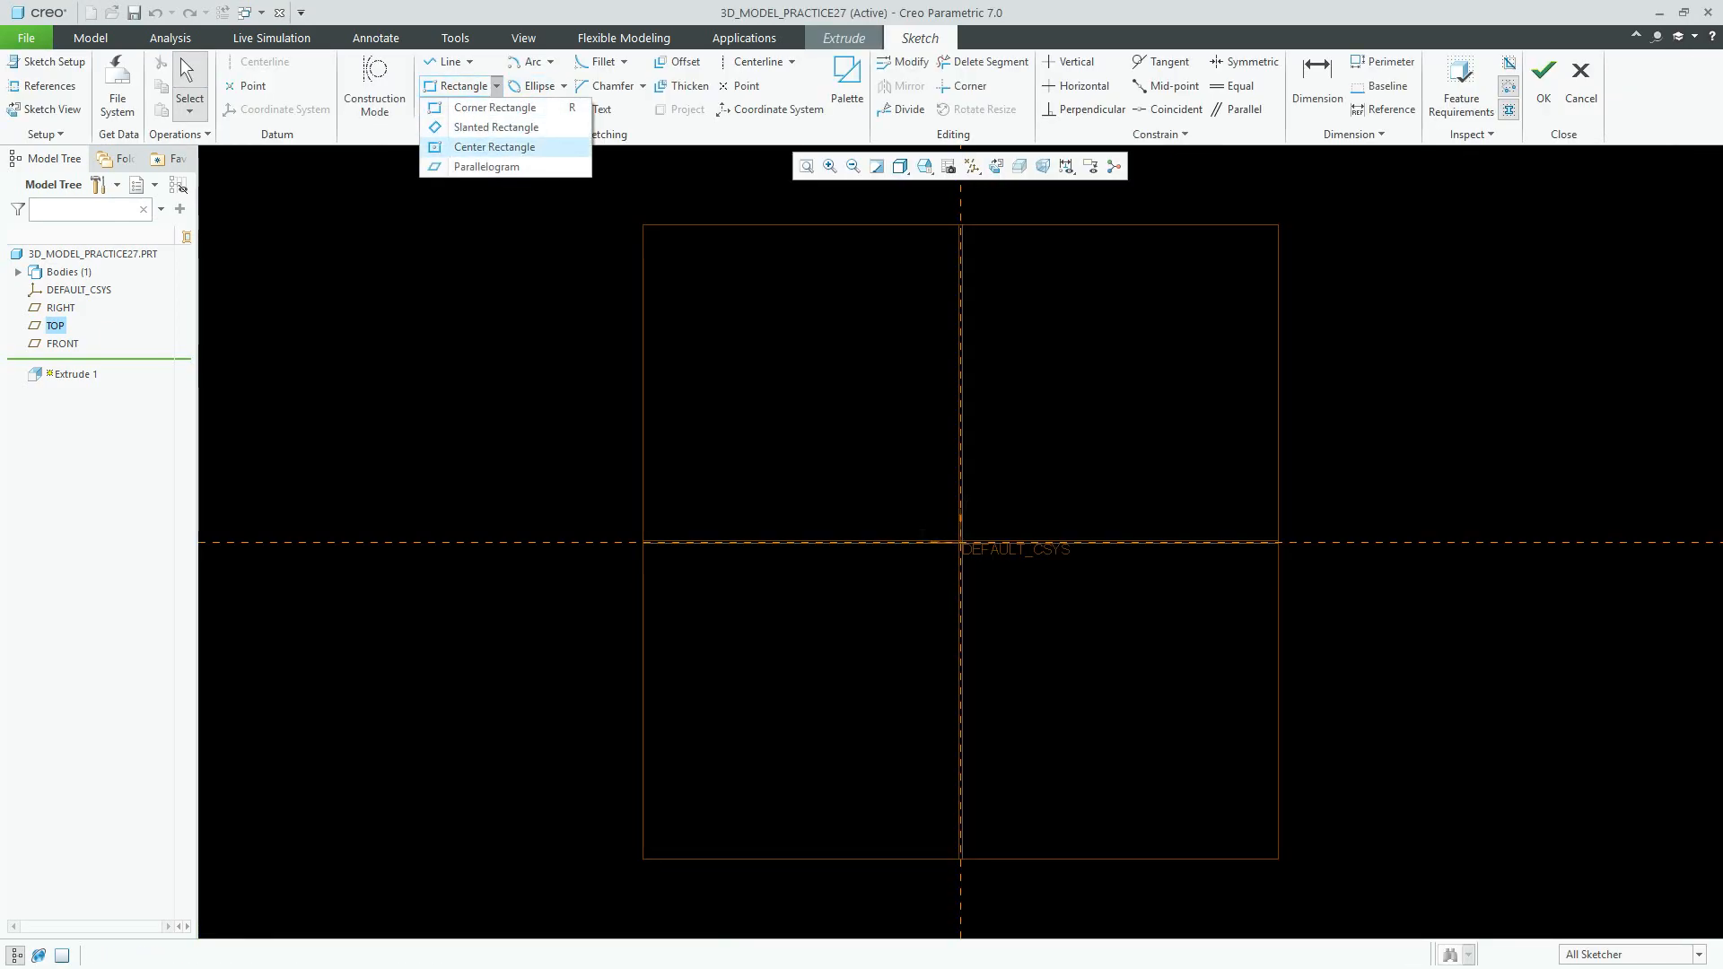
{"action": "left_click", "coordinate": [493, 146]}
{"action": "left_click", "coordinate": [960, 542]}
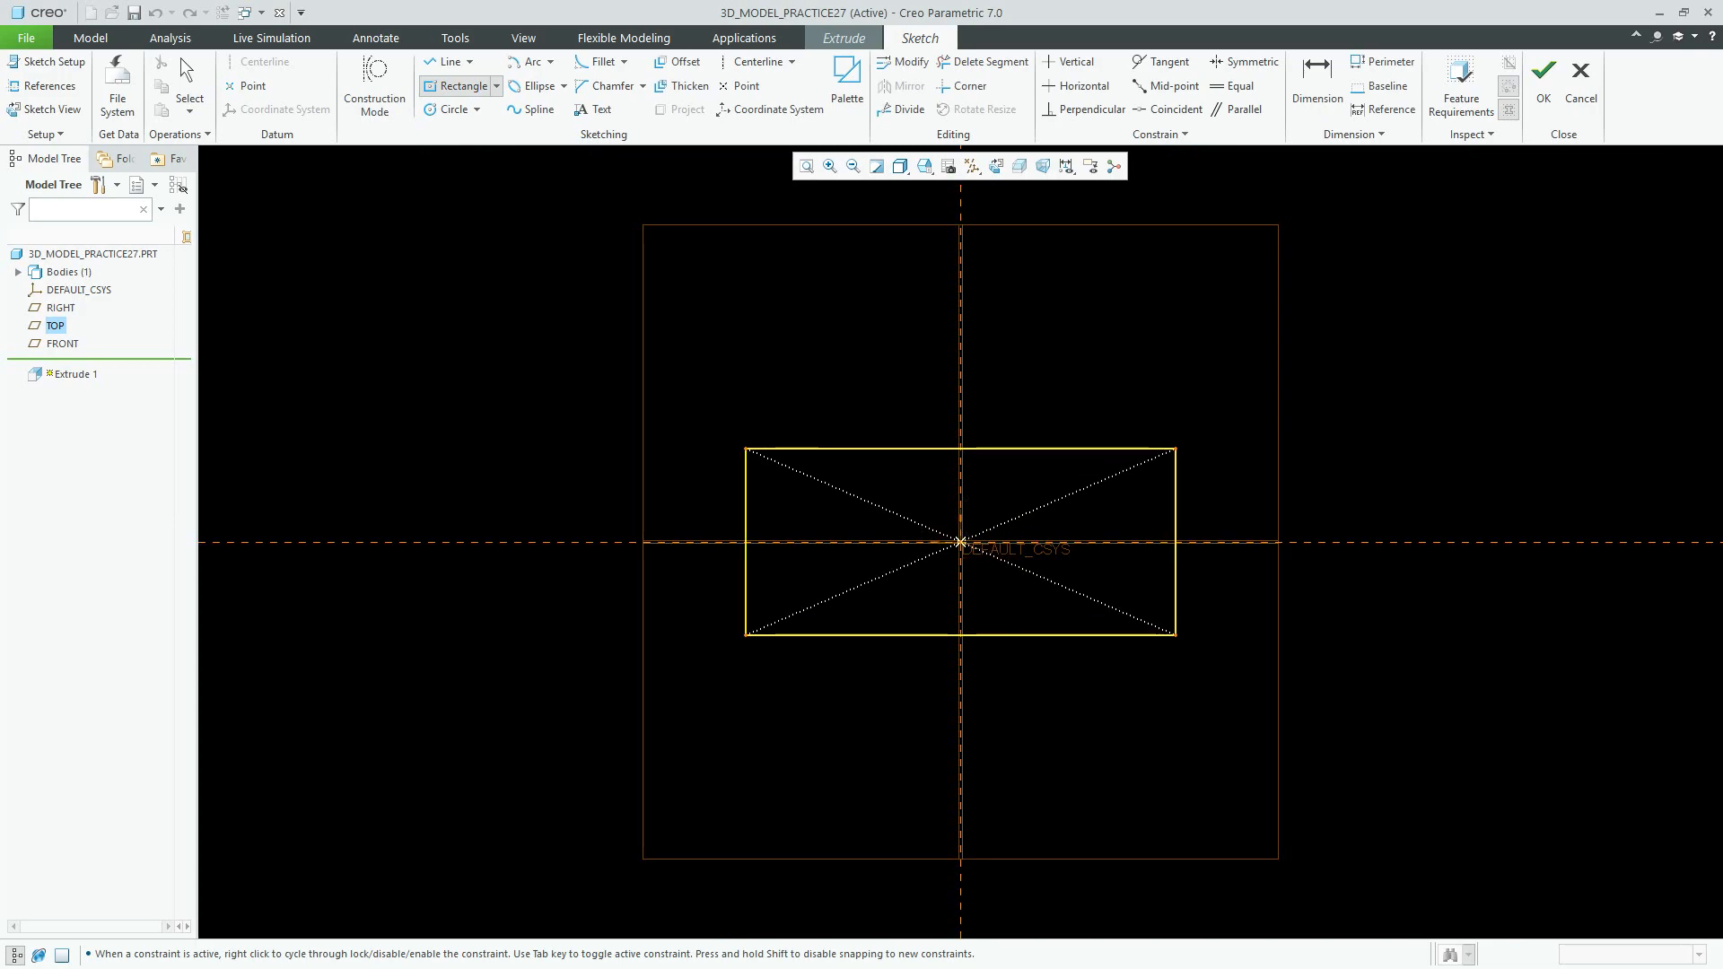
{"action": "left_click", "coordinate": [1201, 704]}
{"action": "middle_click", "coordinate": [1269, 607]}
Step: Set the rectangle's width to 85 mm and its height to 37 mm
{"action": "left_click_drag", "start_coordinate": [903, 666], "coordinate": [910, 734]}
{"action": "double_click", "coordinate": [919, 734]}
{"action": "type", "text": "8"}
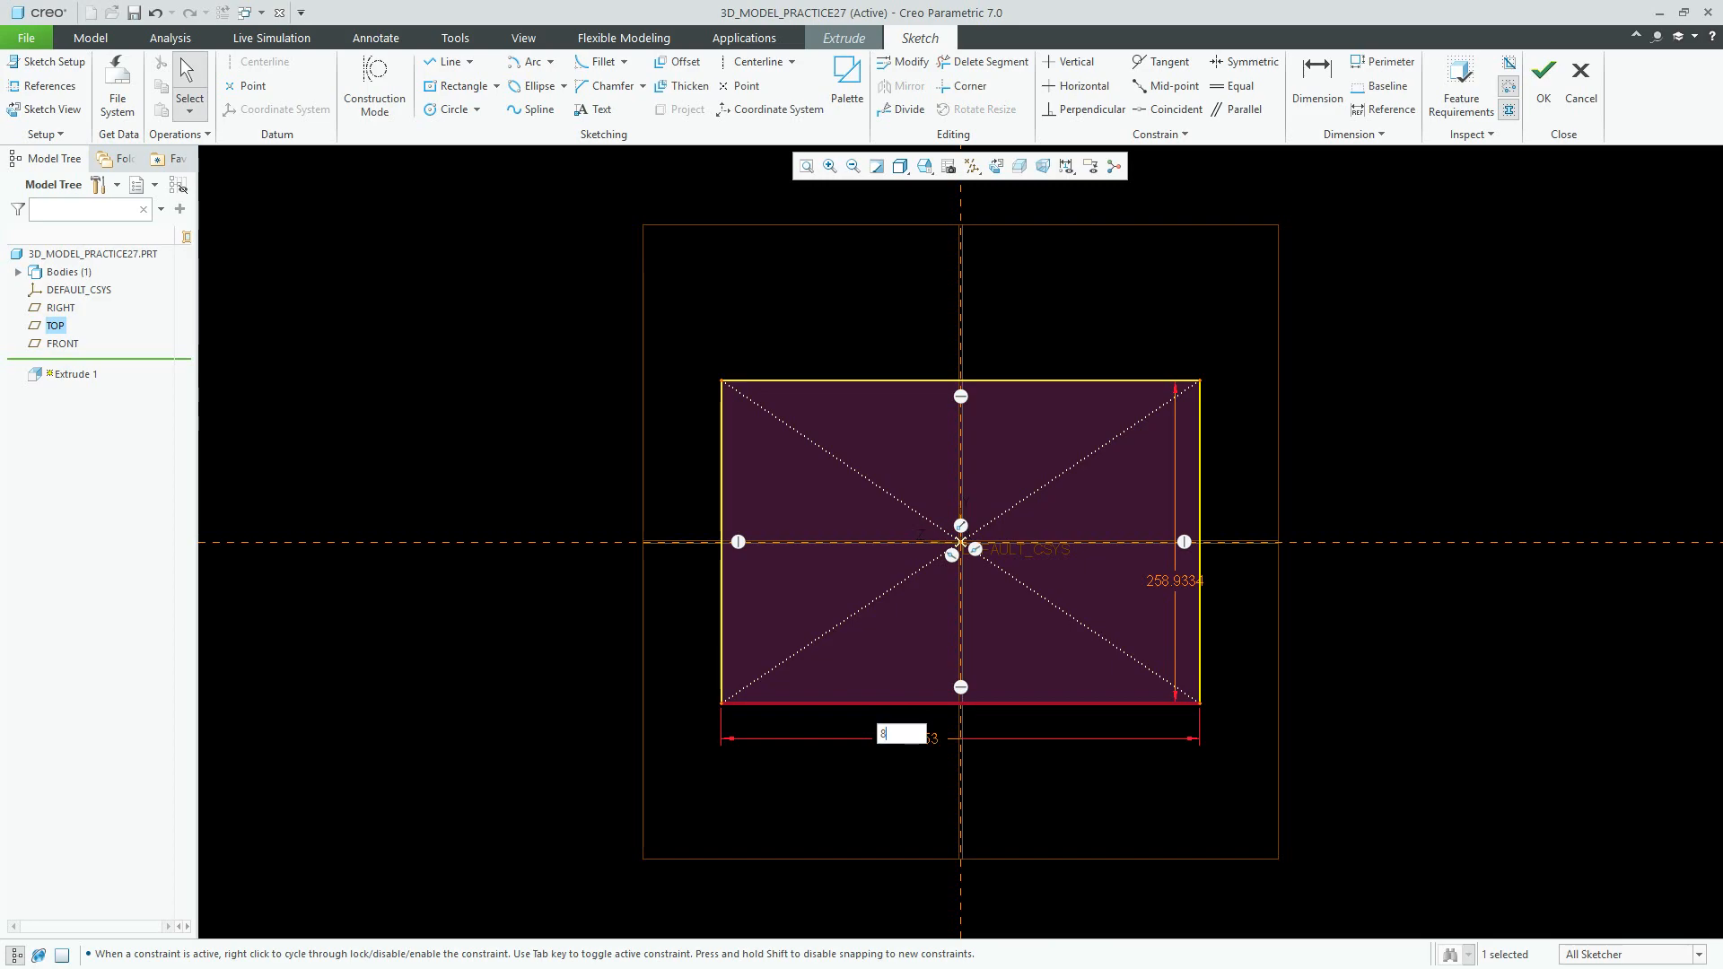
{"action": "type", "text": "5"}
{"action": "key", "text": "Return"}
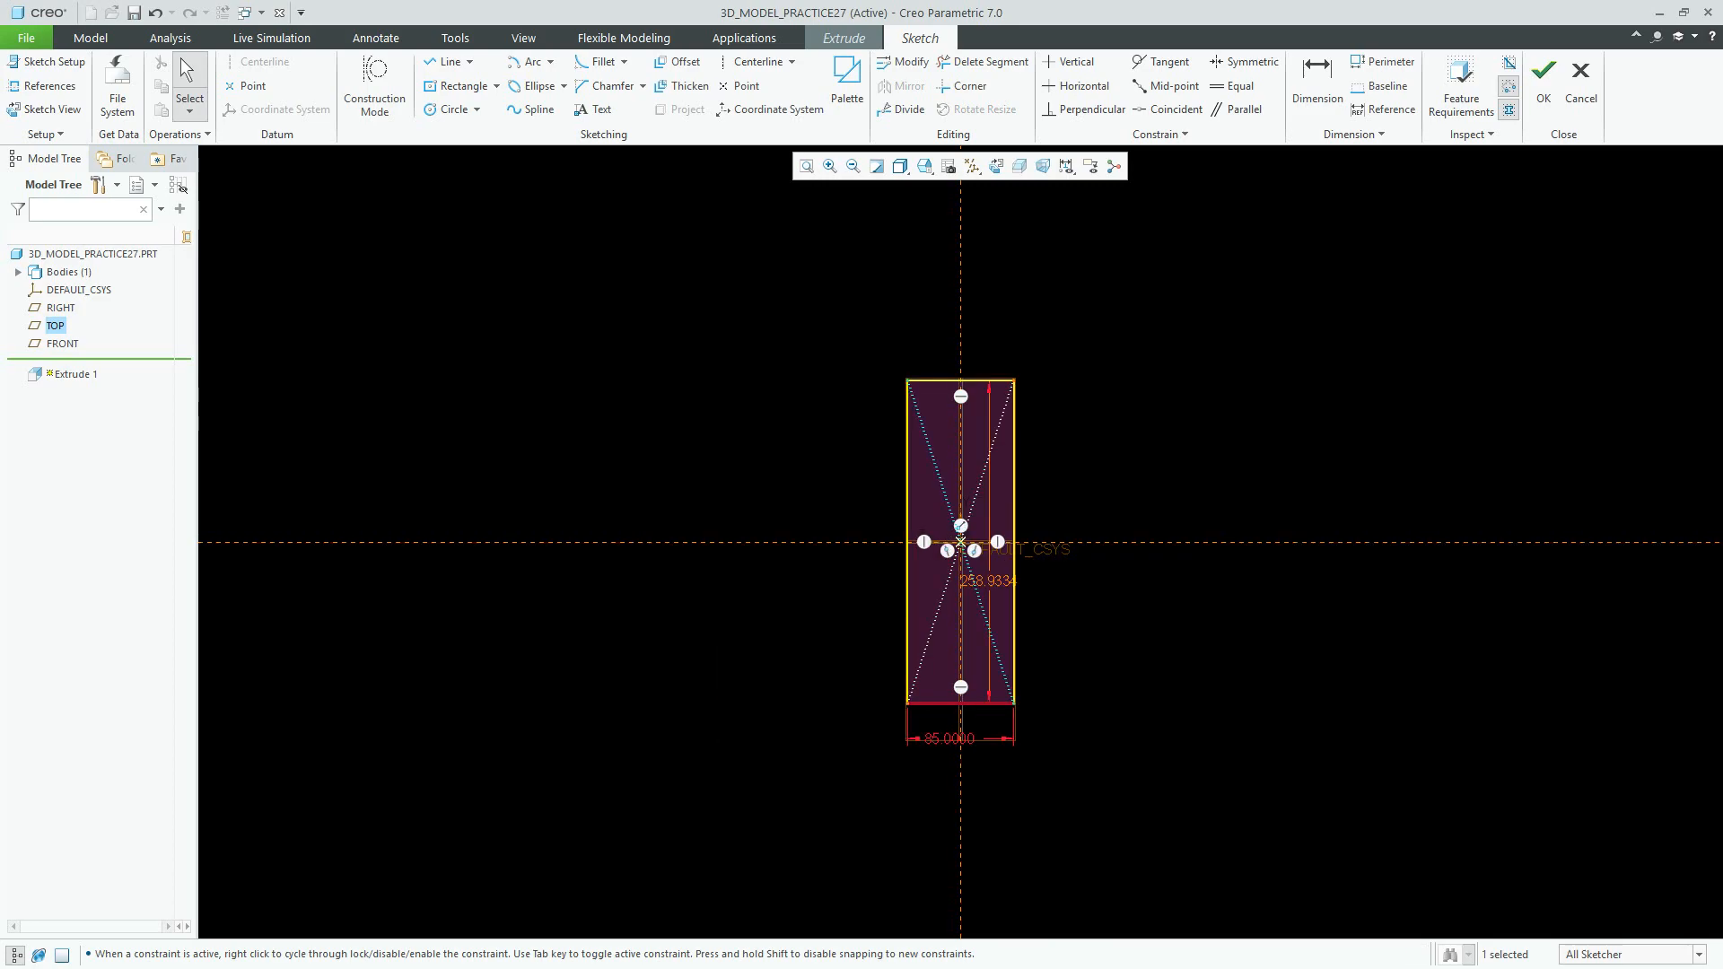
{"action": "left_click_drag", "start_coordinate": [987, 580], "coordinate": [1081, 581]}
{"action": "double_click", "coordinate": [1089, 581]}
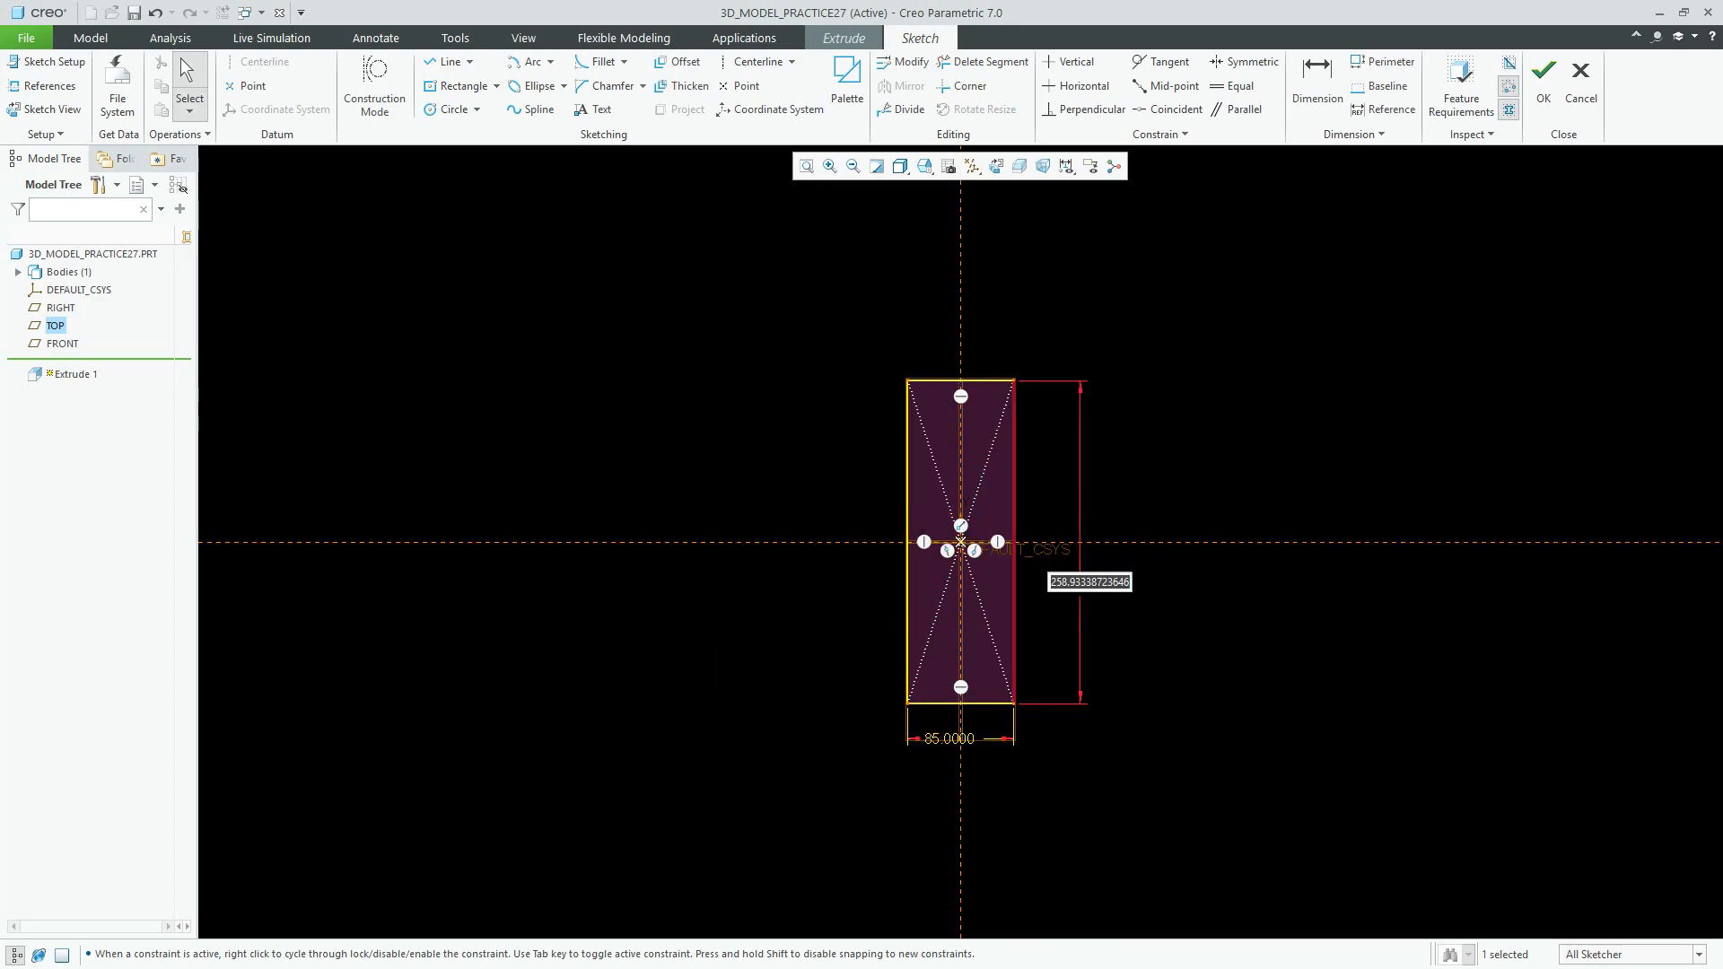
{"action": "type", "text": "35"}
{"action": "key", "text": "Return"}
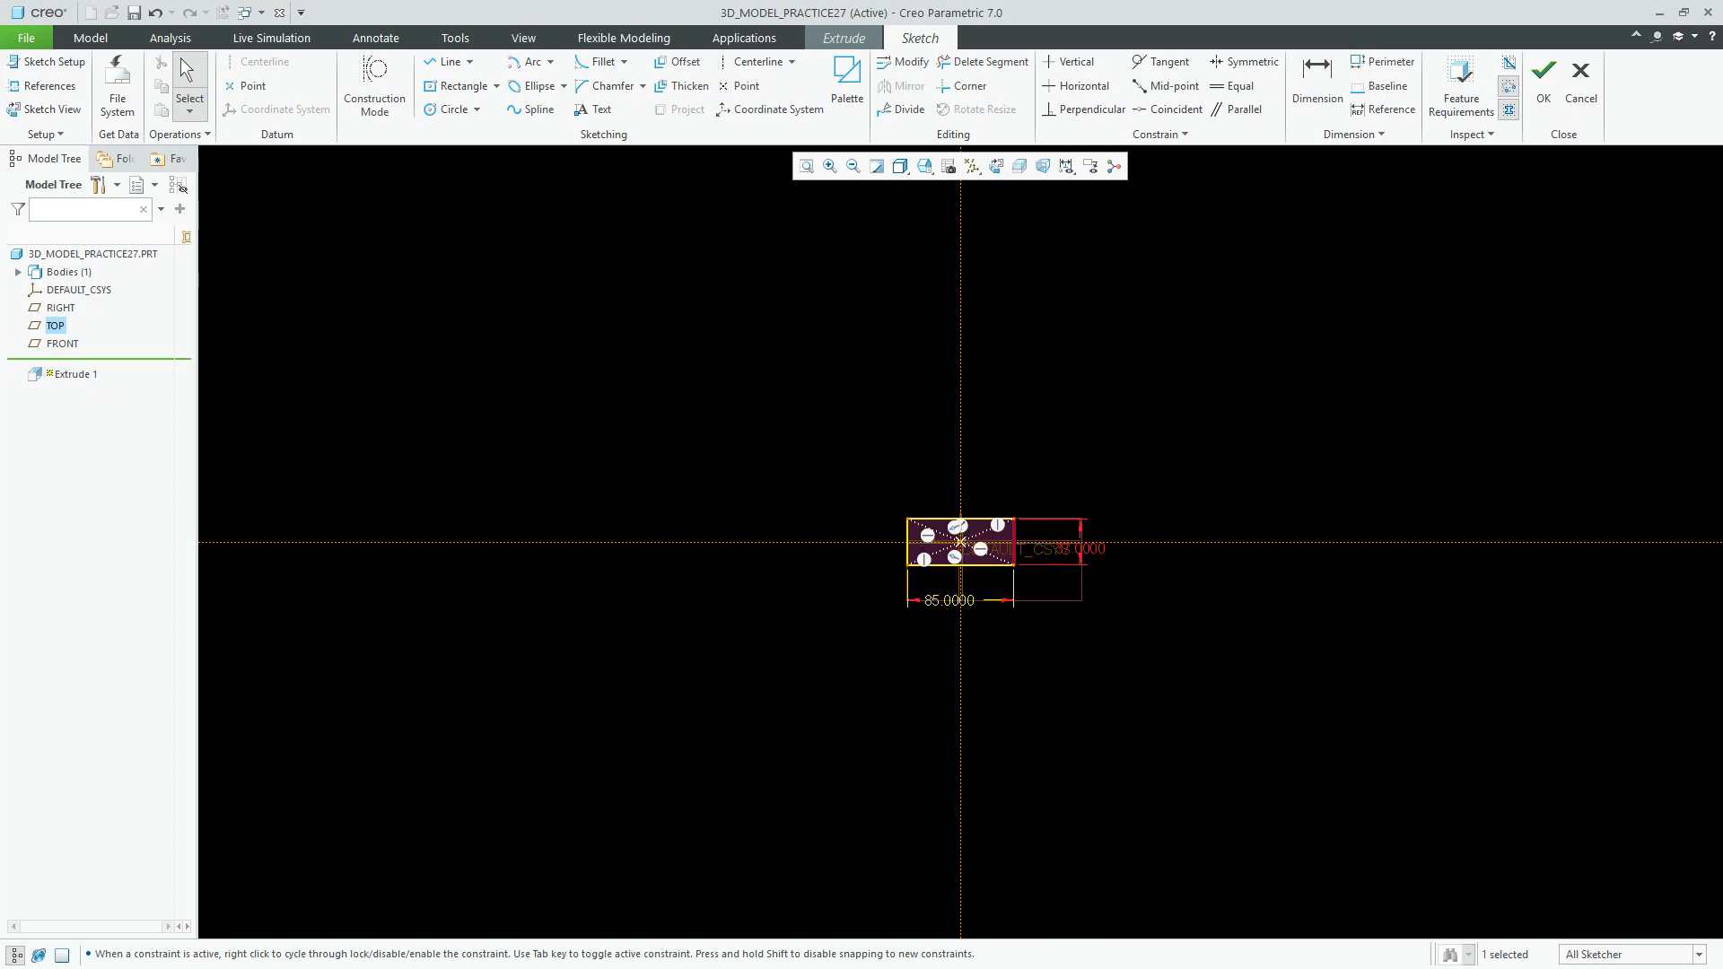
{"action": "left_click", "coordinate": [806, 166]}
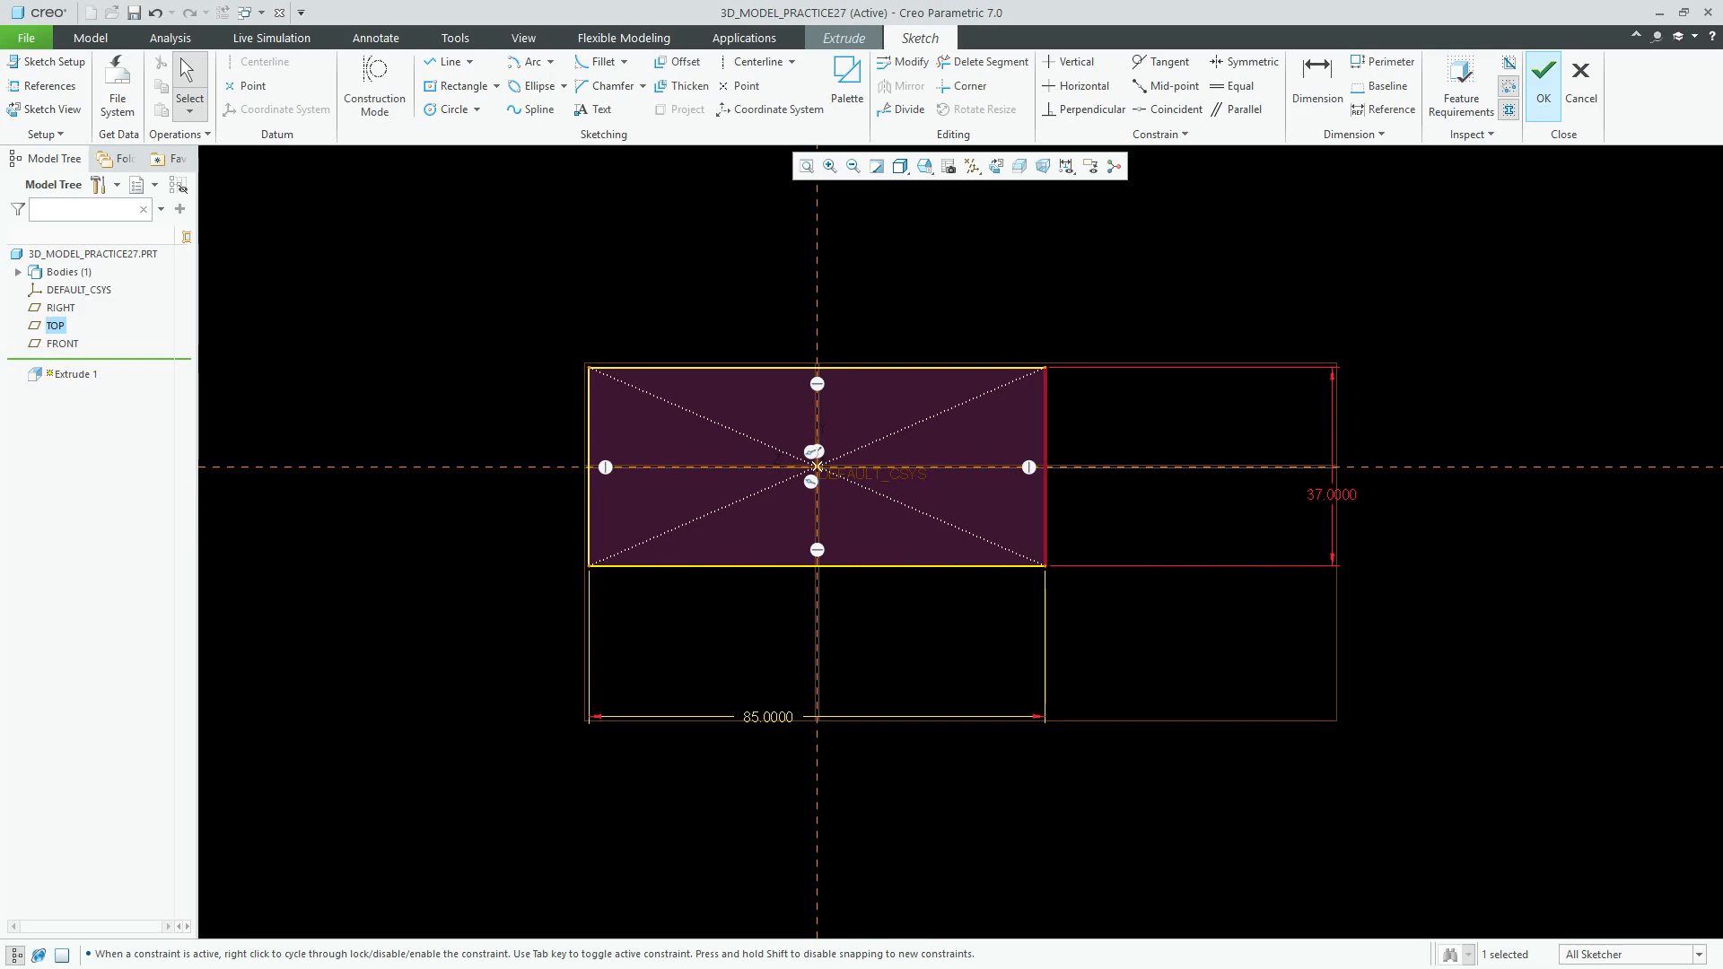
Step: Finish the sketch and extrude the rectangle symmetrically about the sketch plane to a depth of 60 mm
{"action": "left_click", "coordinate": [1543, 85]}
{"action": "left_click", "coordinate": [172, 81]}
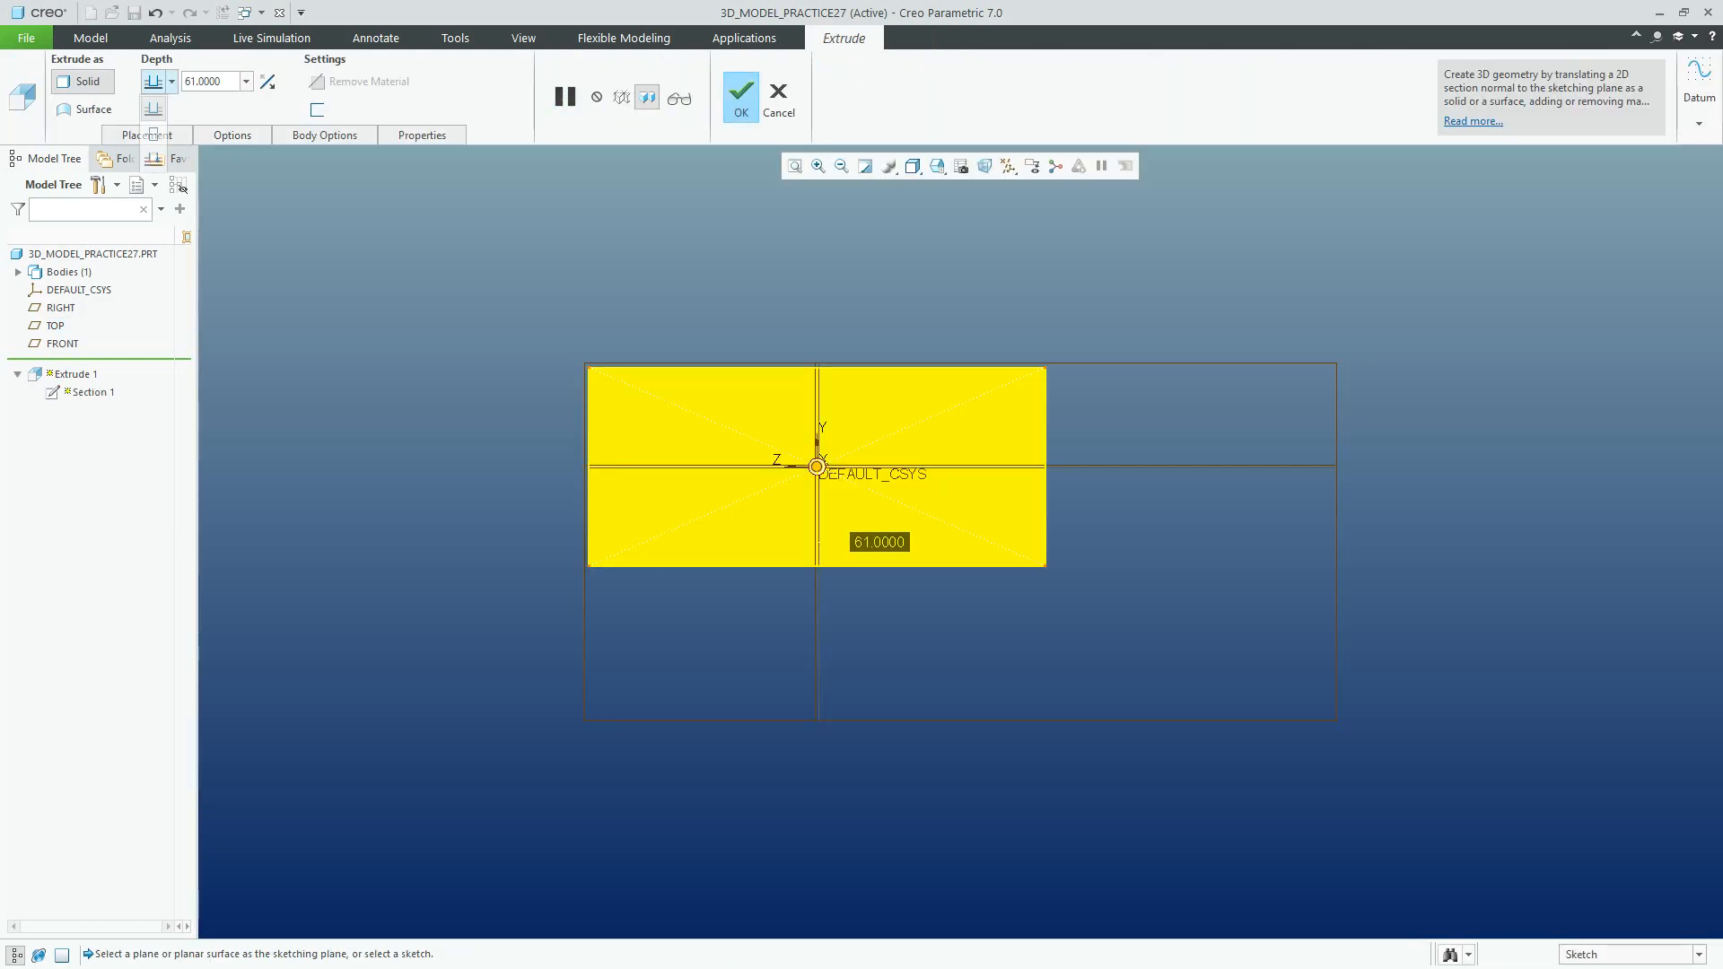
{"action": "left_click", "coordinate": [154, 135]}
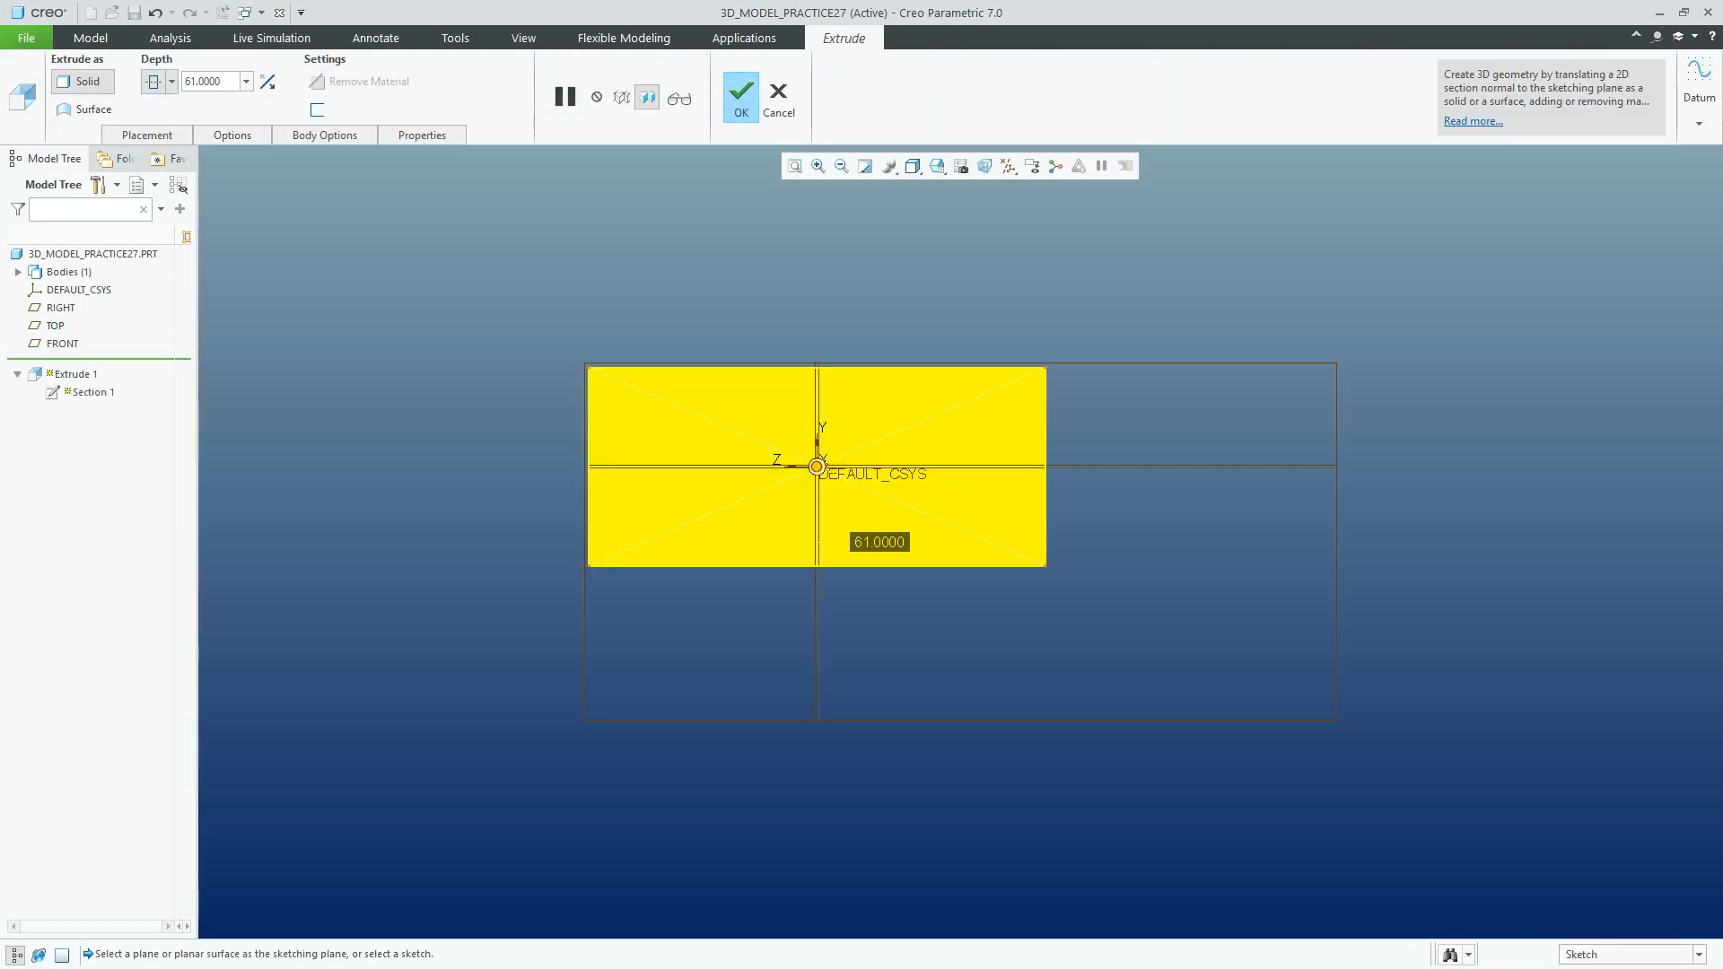
{"action": "left_click", "coordinate": [220, 81]}
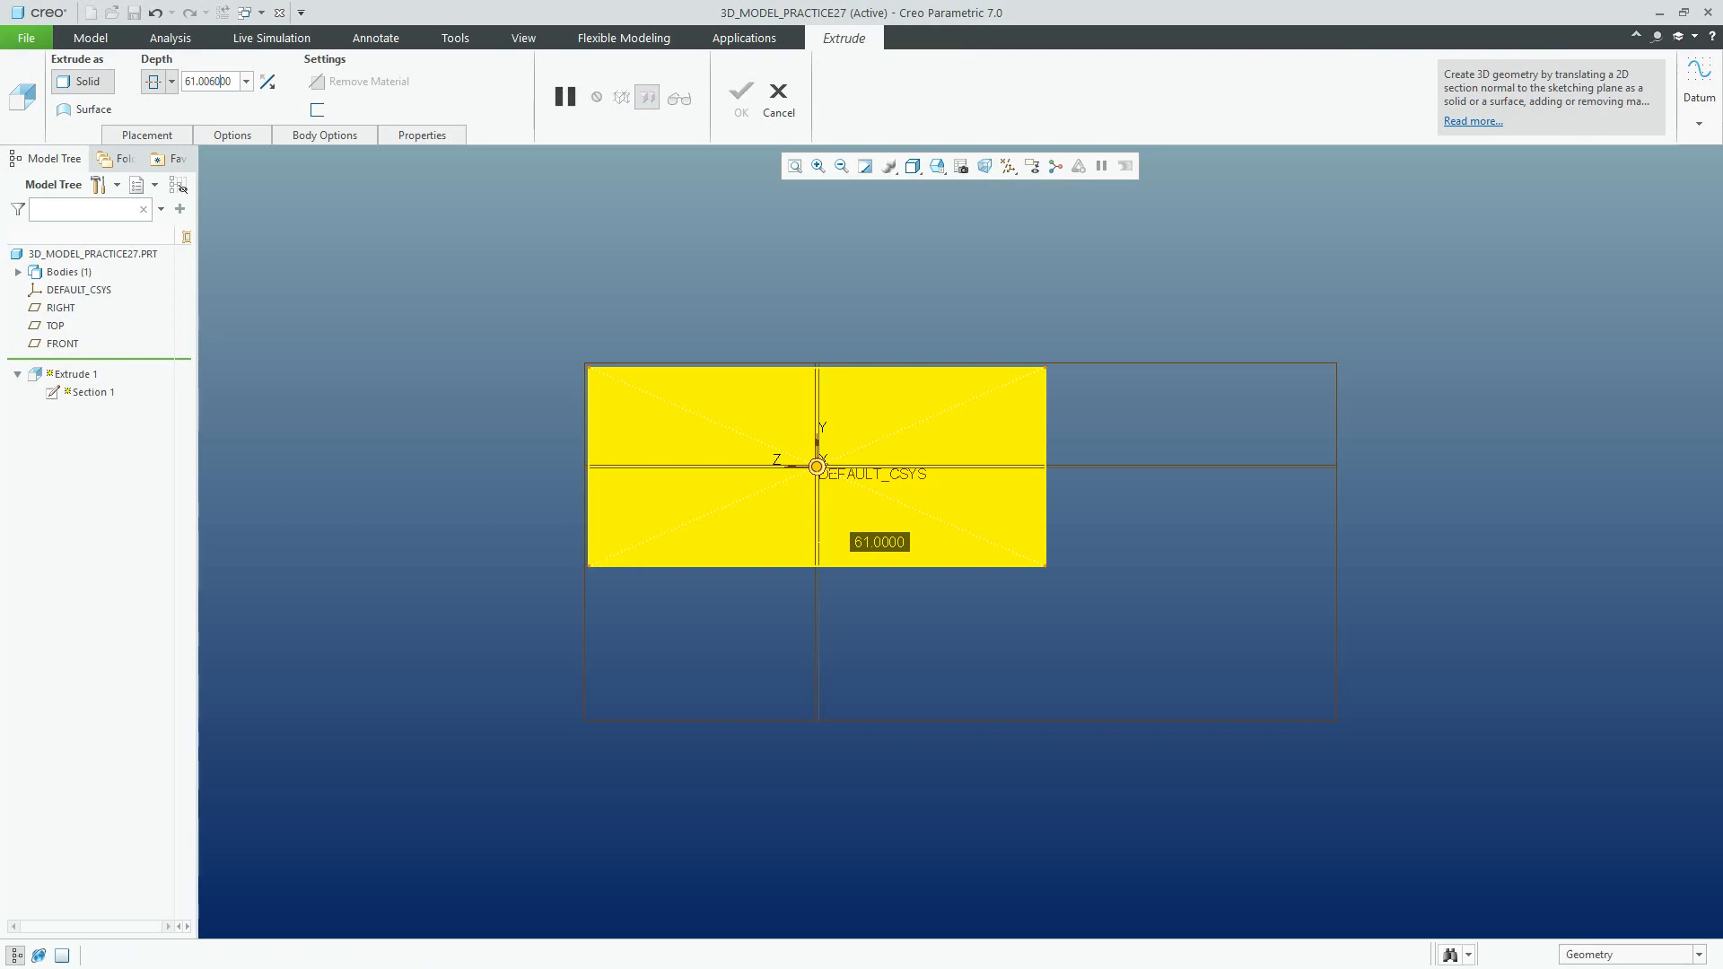
{"action": "key", "text": "Return"}
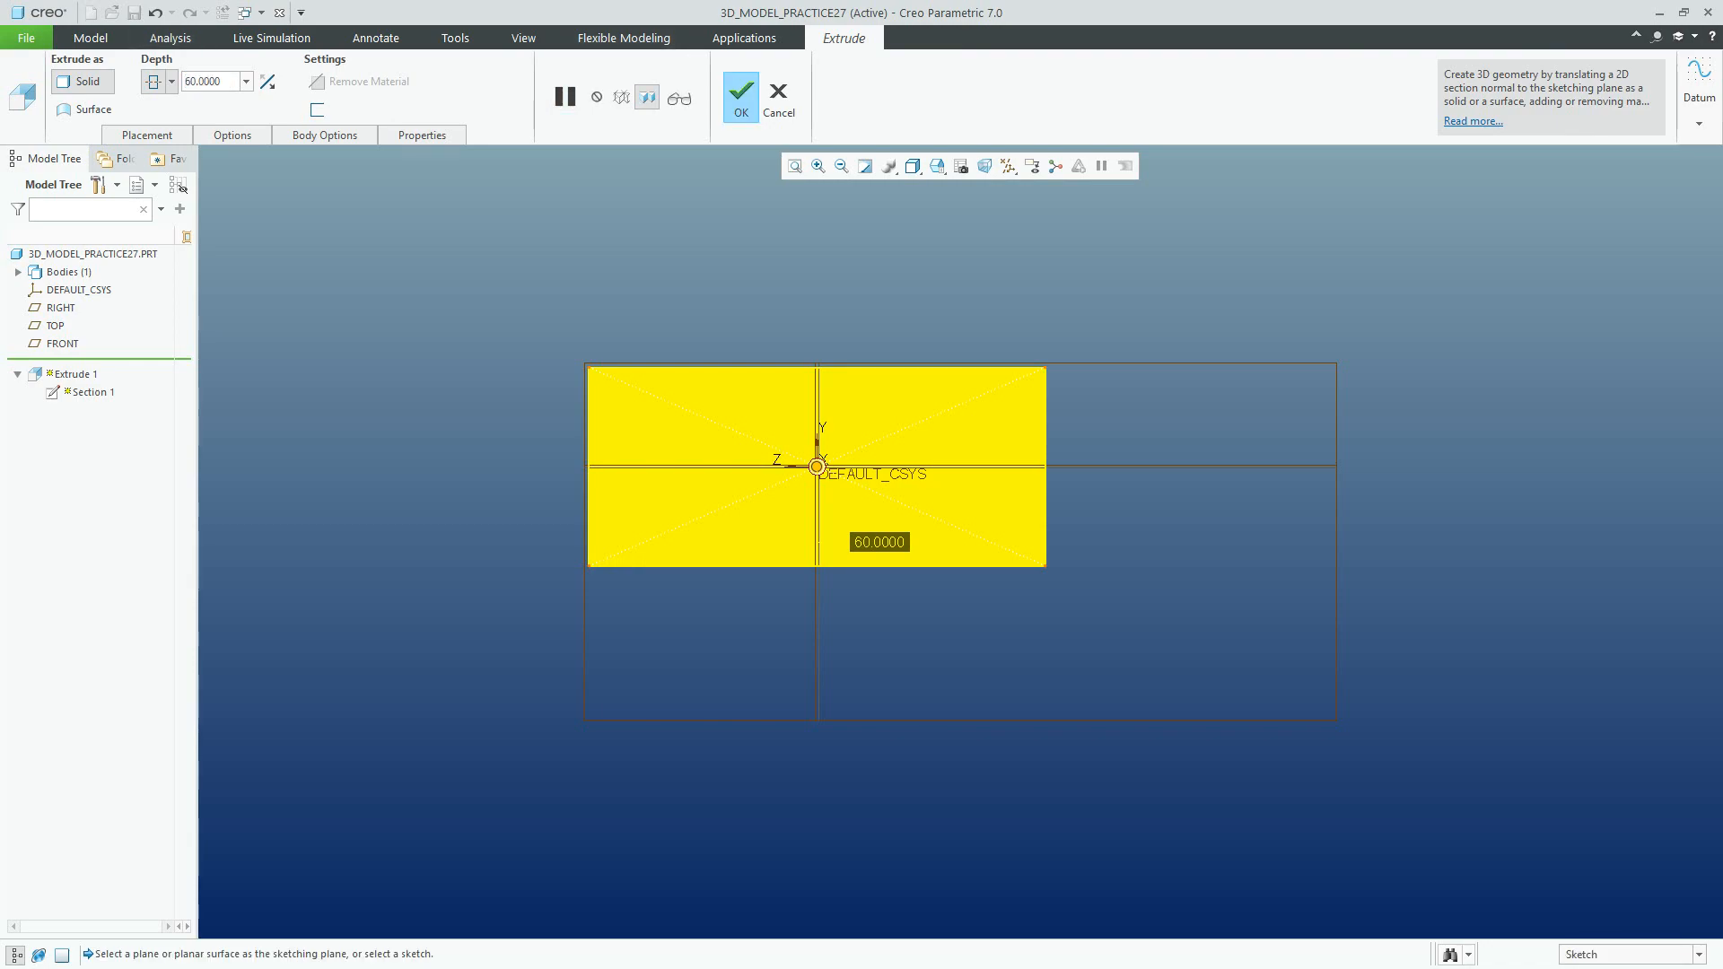
{"action": "left_click", "coordinate": [740, 96]}
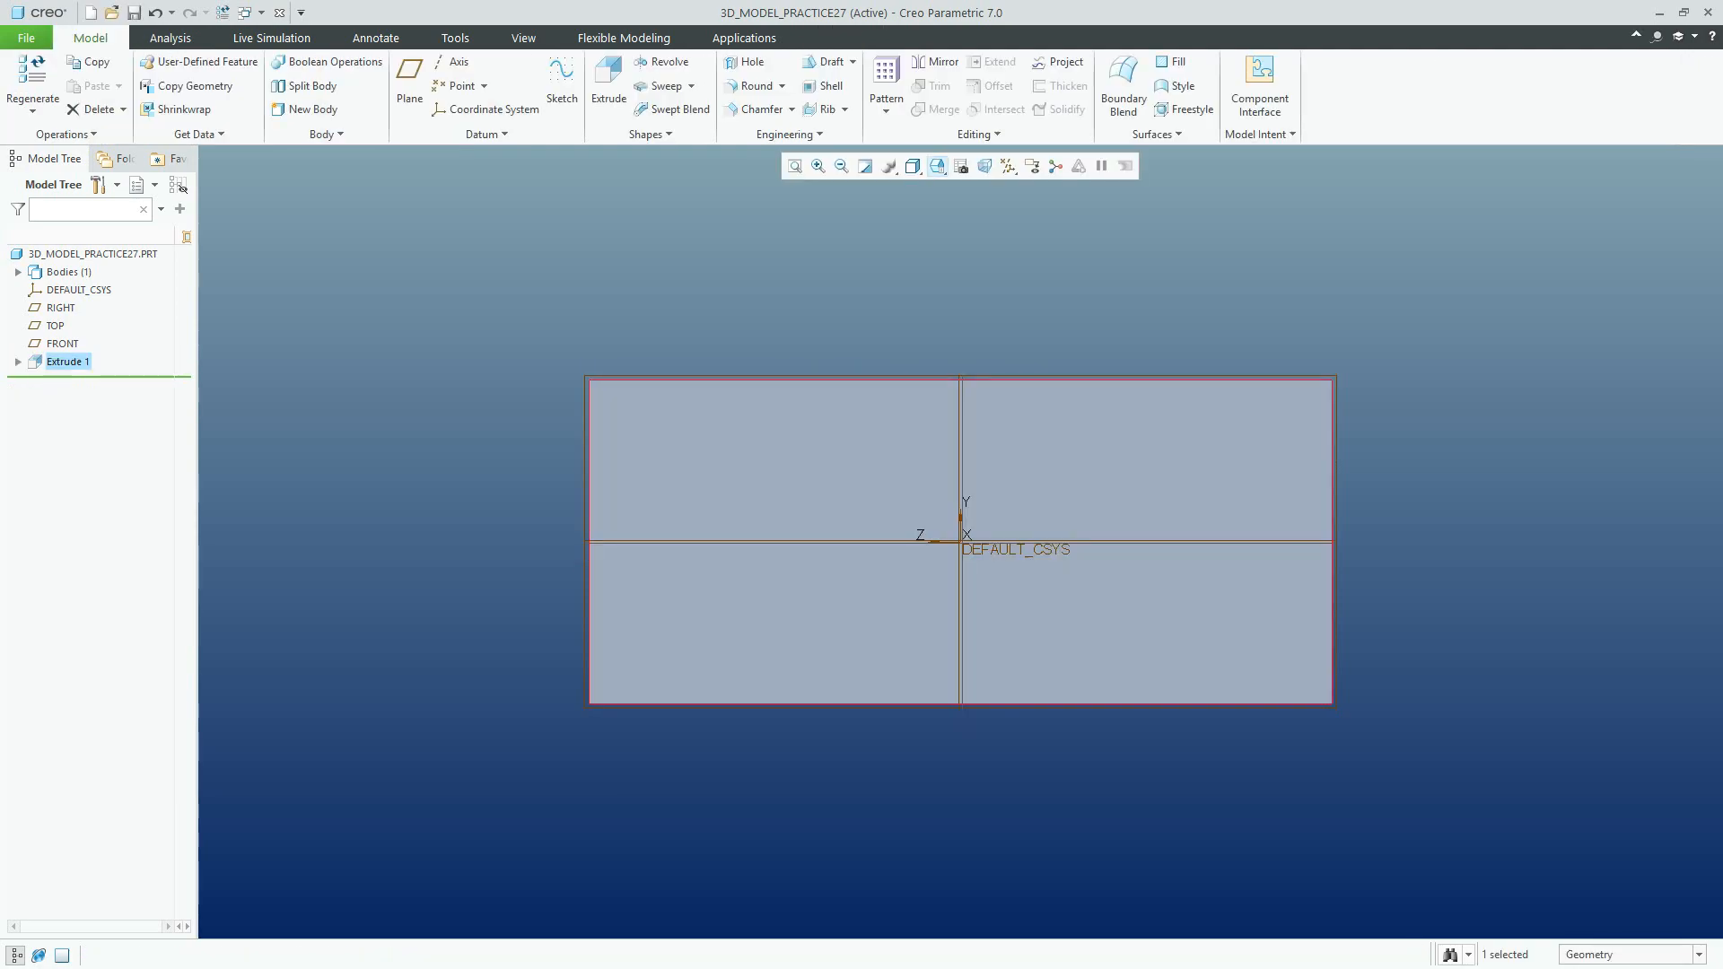
Step: Show the block in Standard Orientation and hide all datum features
{"action": "left_click", "coordinate": [913, 166]}
{"action": "left_click", "coordinate": [937, 166]}
{"action": "left_click", "coordinate": [937, 166]}
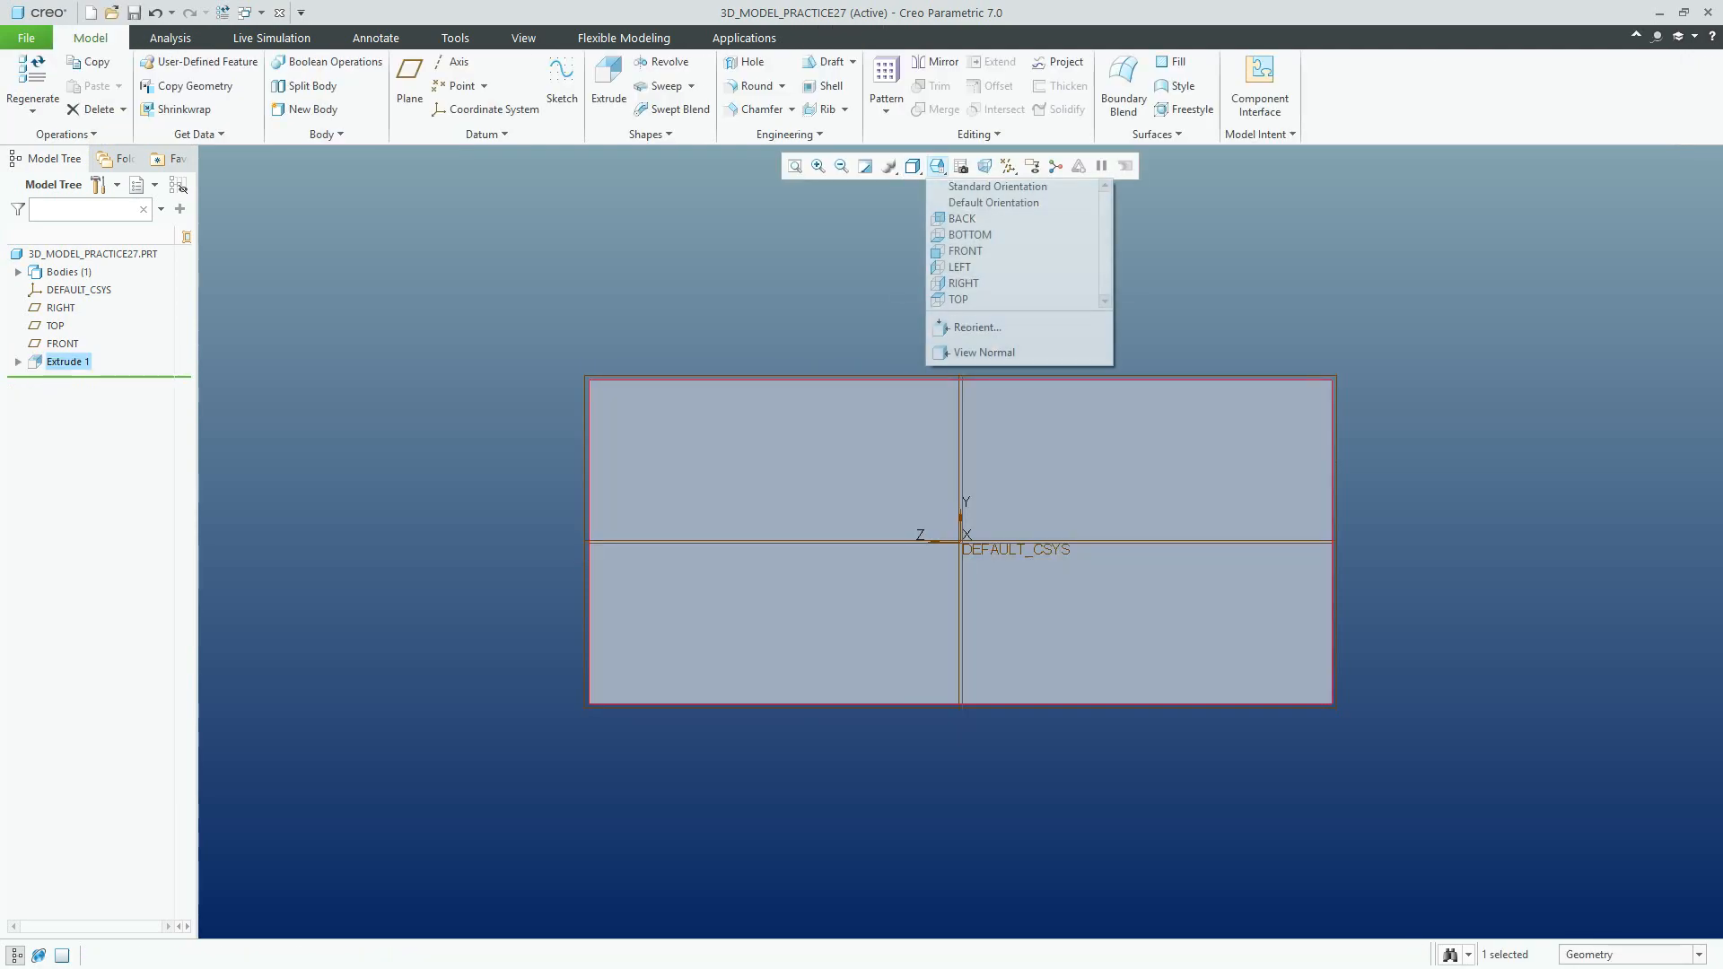
{"action": "left_click", "coordinate": [988, 187]}
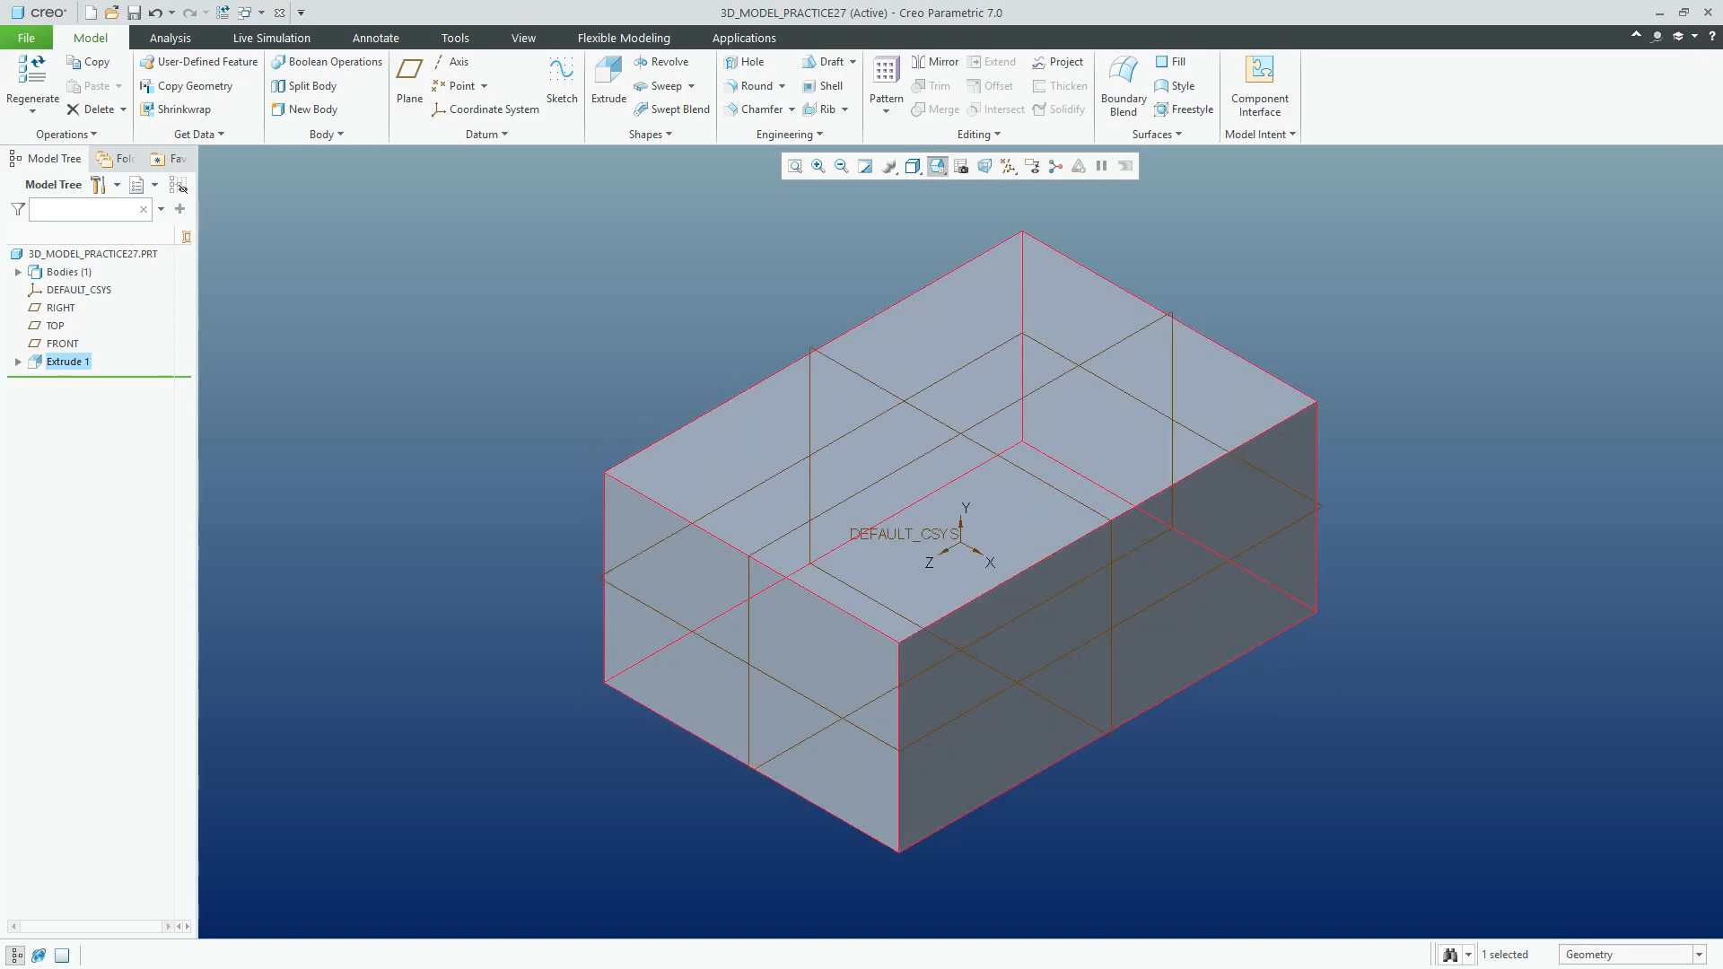
{"action": "left_click", "coordinate": [1009, 166]}
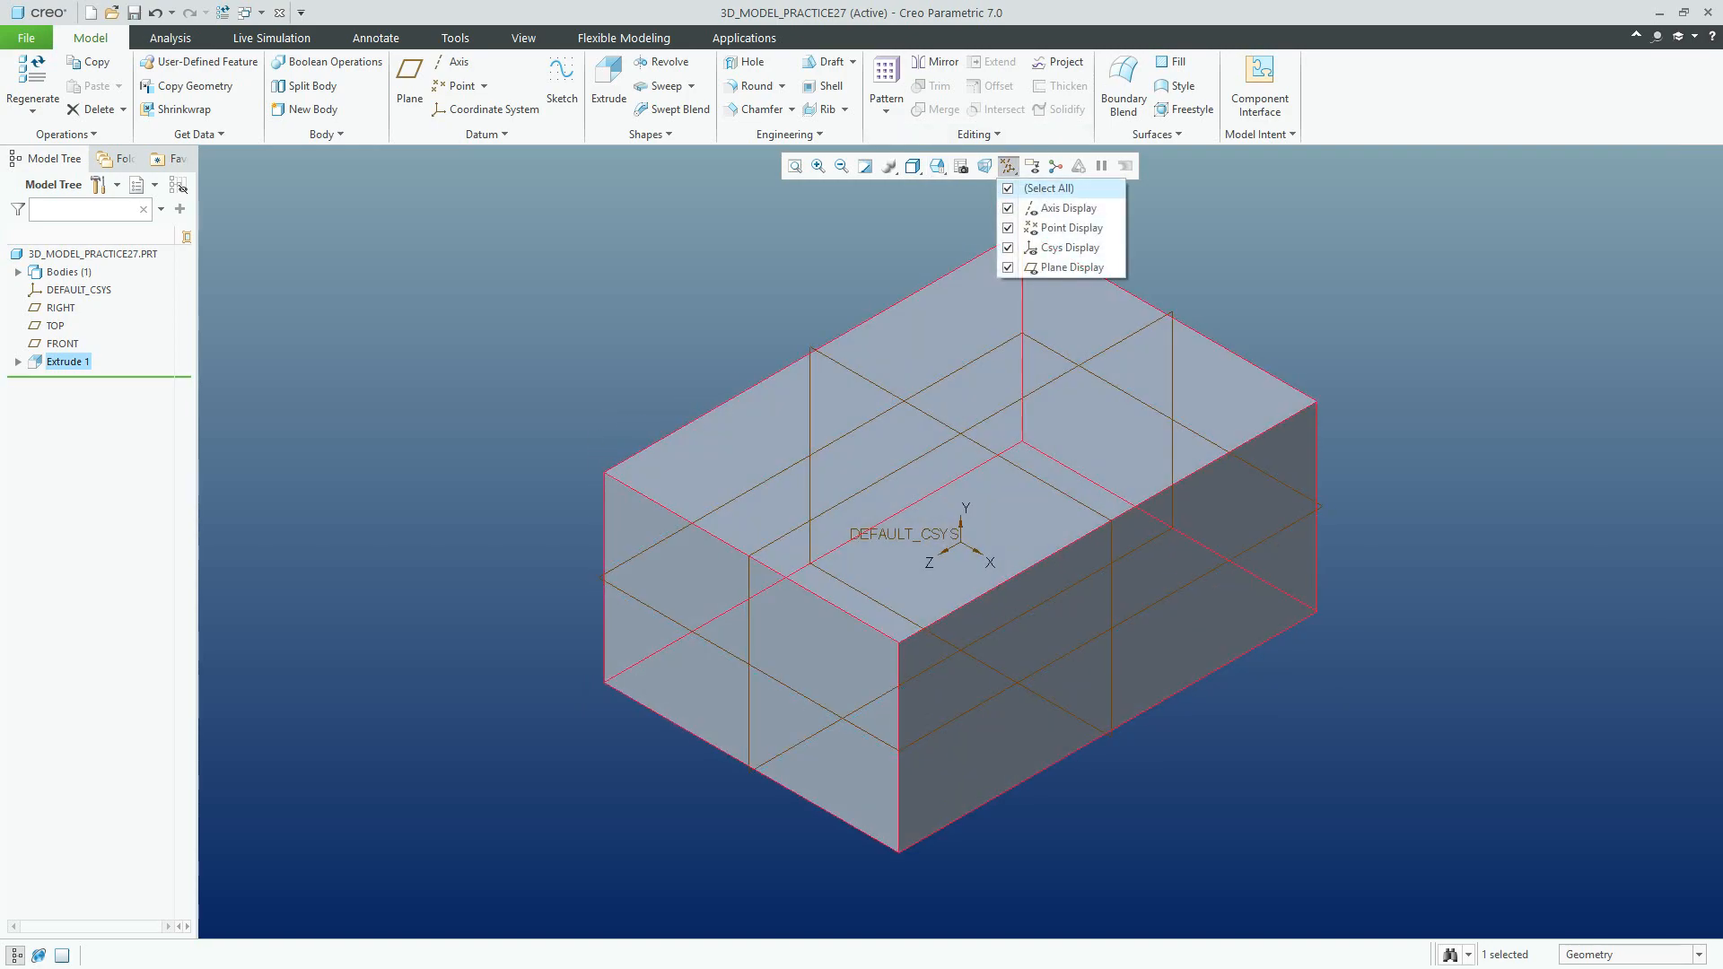
{"action": "left_click", "coordinate": [1048, 188]}
Step: Start a second Extrude feature and open its sketch on the block's upper face
{"action": "left_click", "coordinate": [609, 85]}
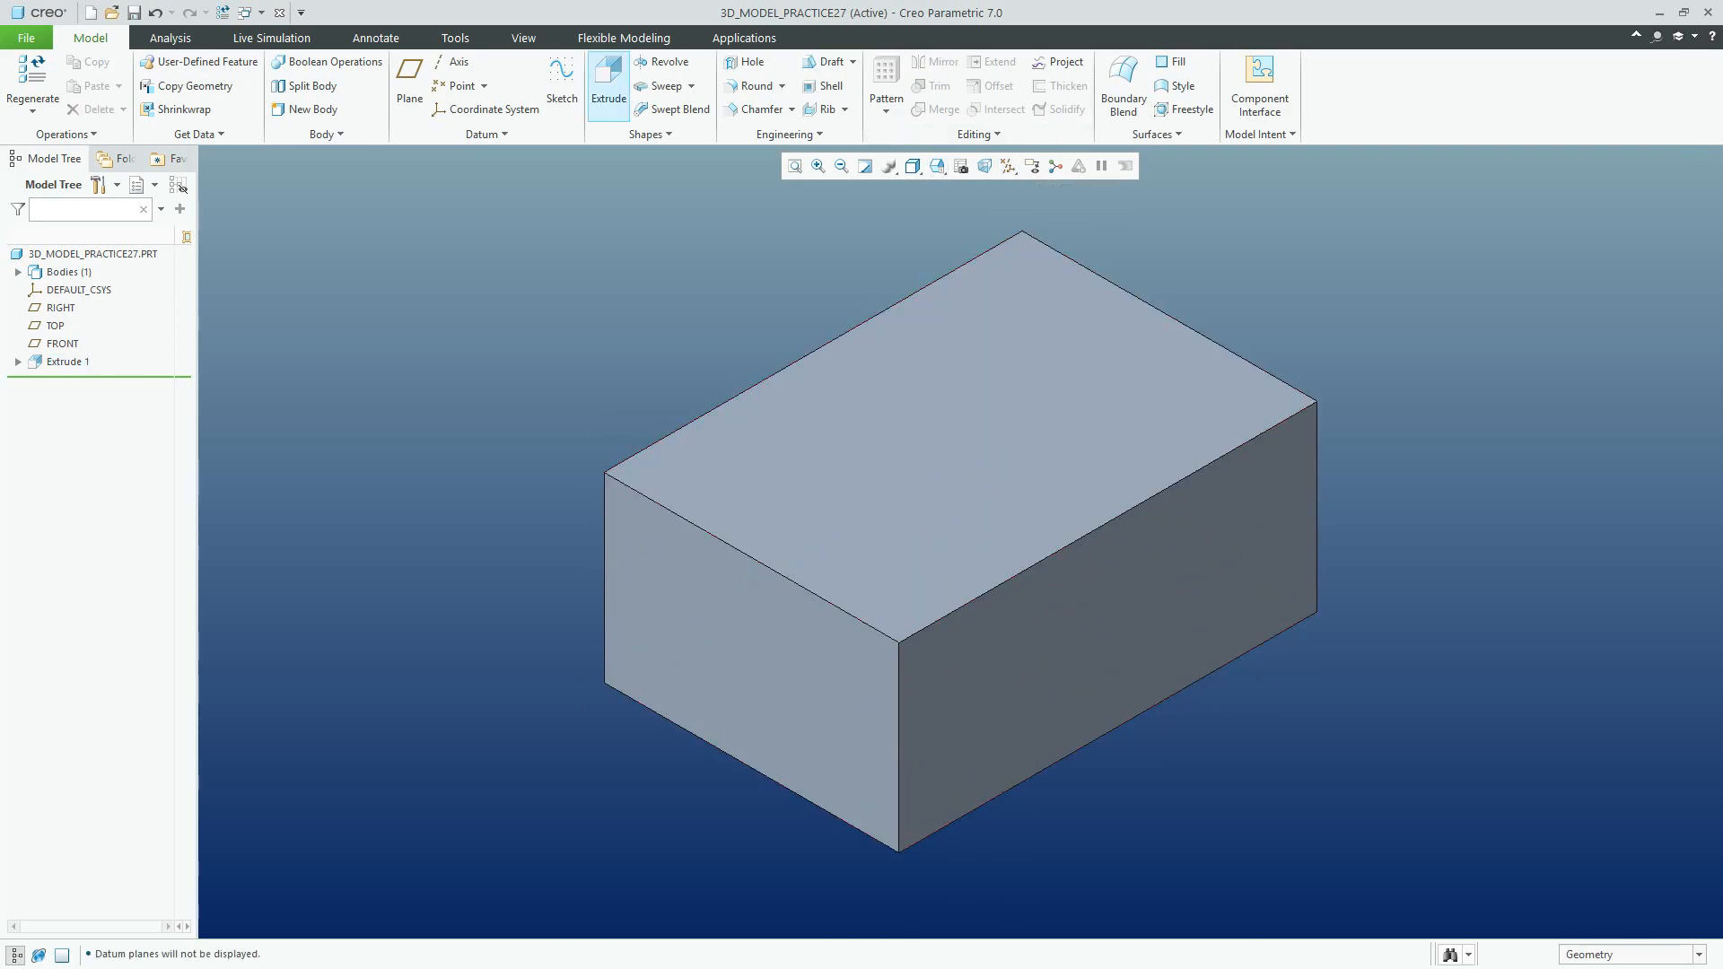
{"action": "left_click", "coordinate": [147, 135]}
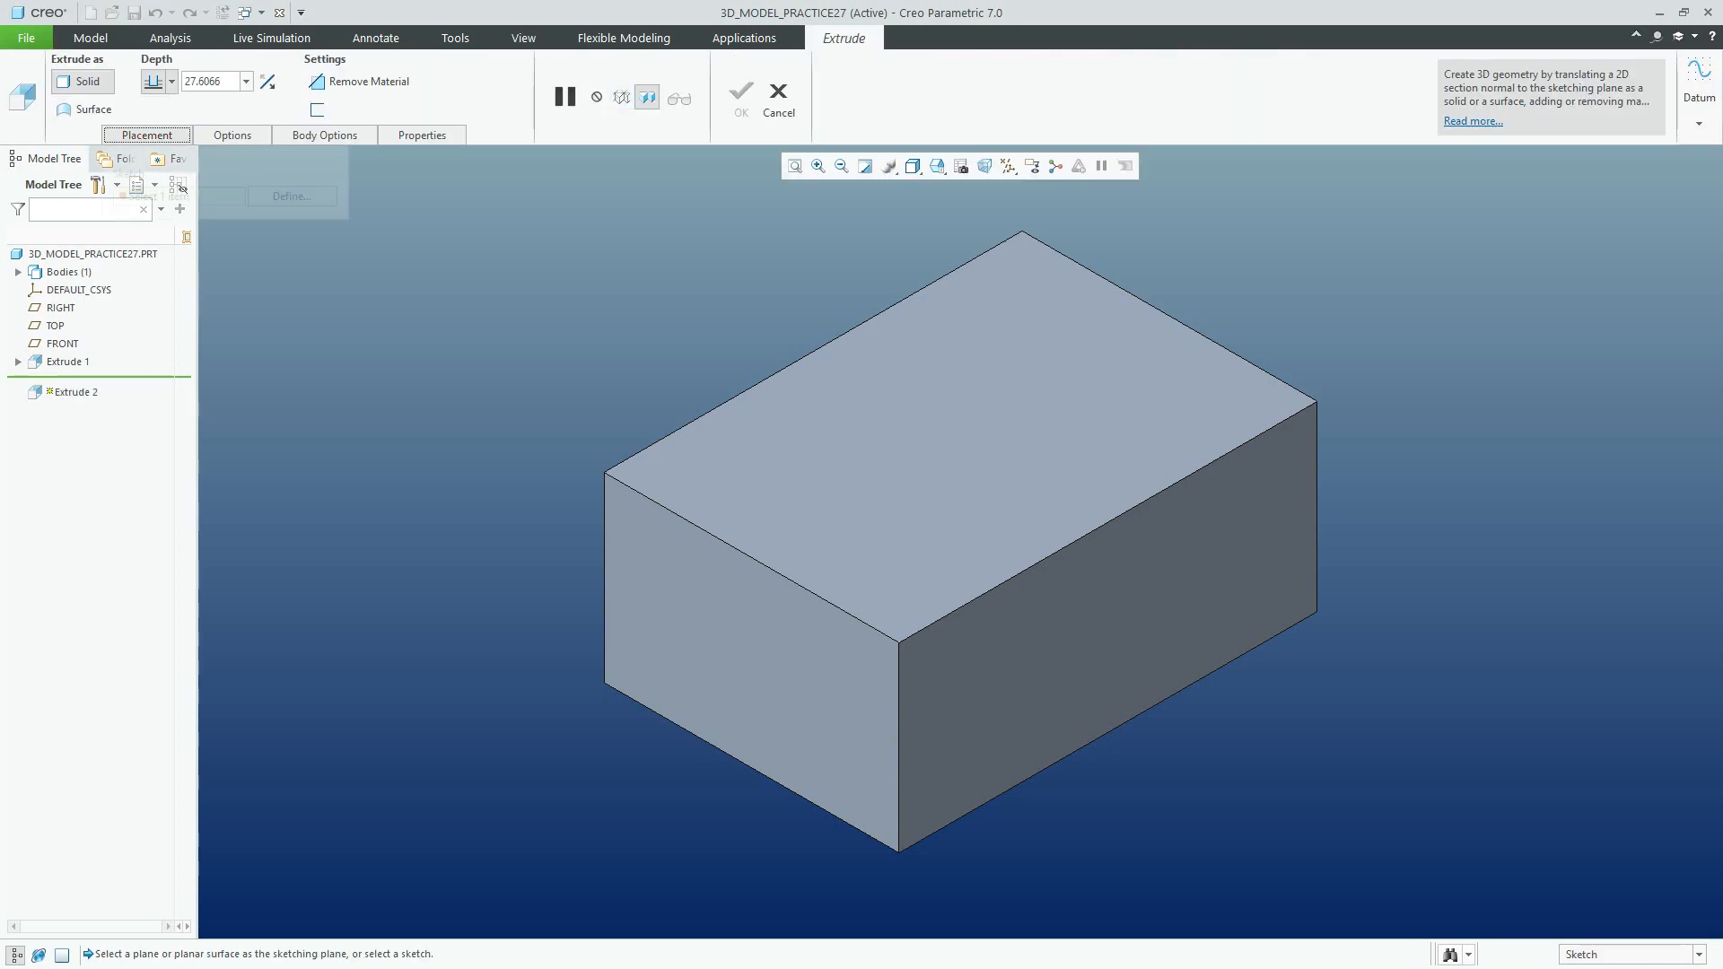
{"action": "left_click", "coordinate": [314, 196]}
{"action": "left_click", "coordinate": [933, 431]}
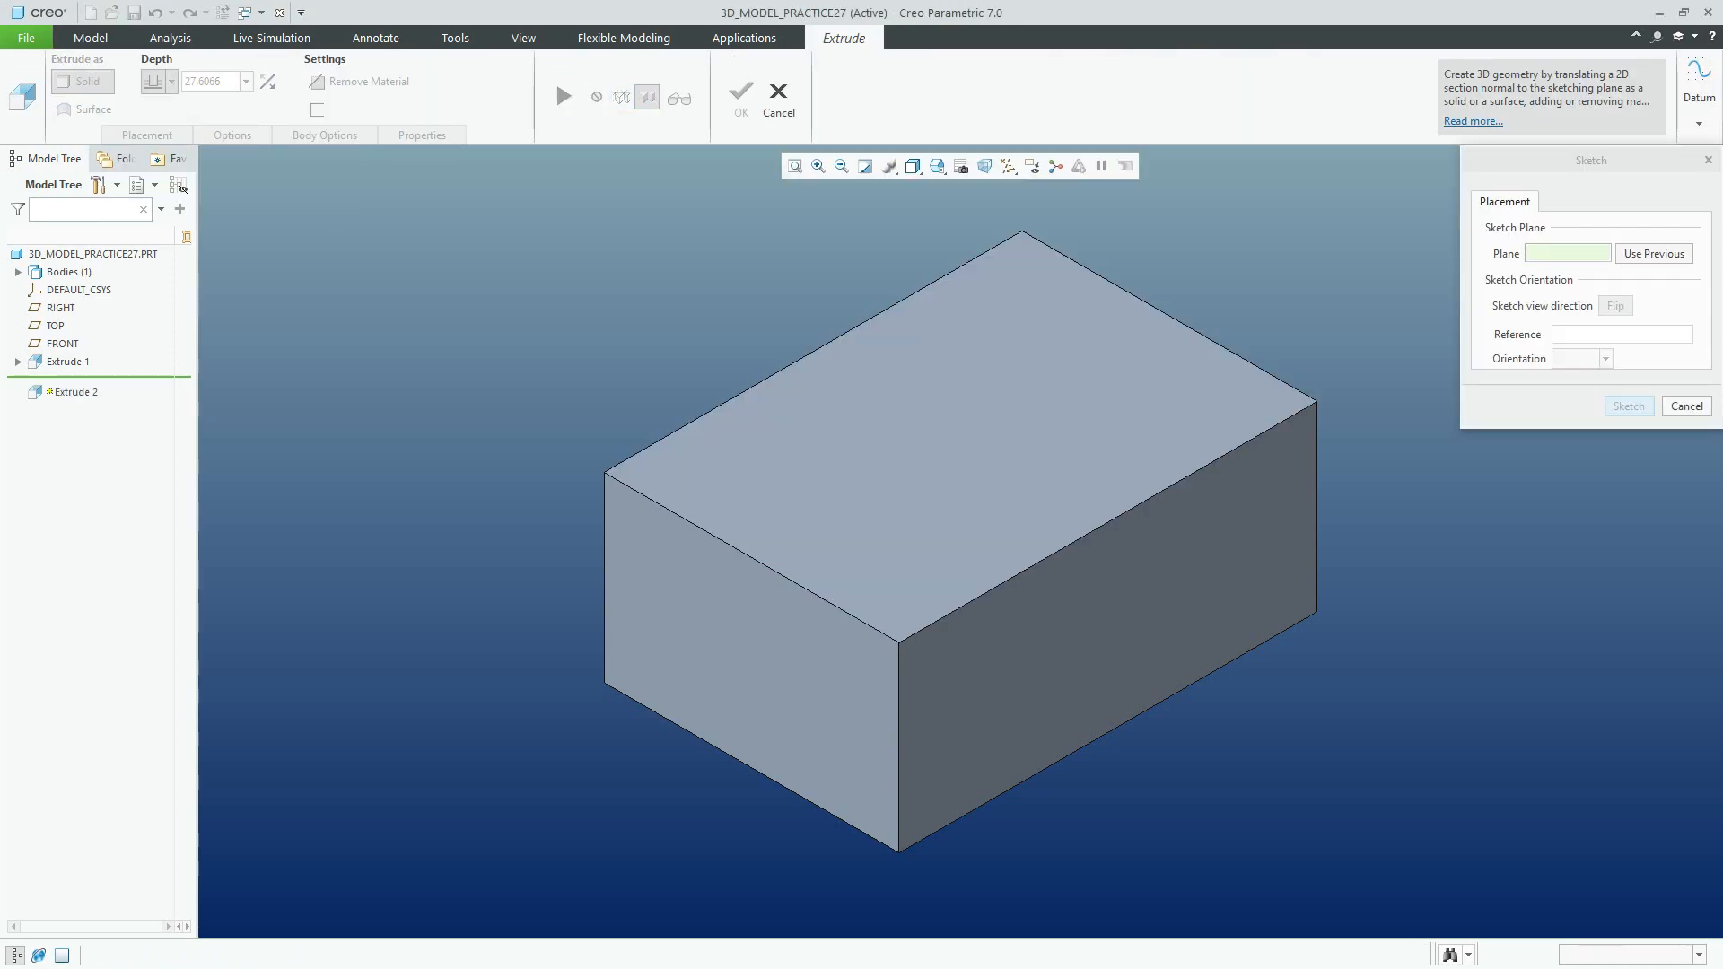
{"action": "left_click", "coordinate": [1629, 406]}
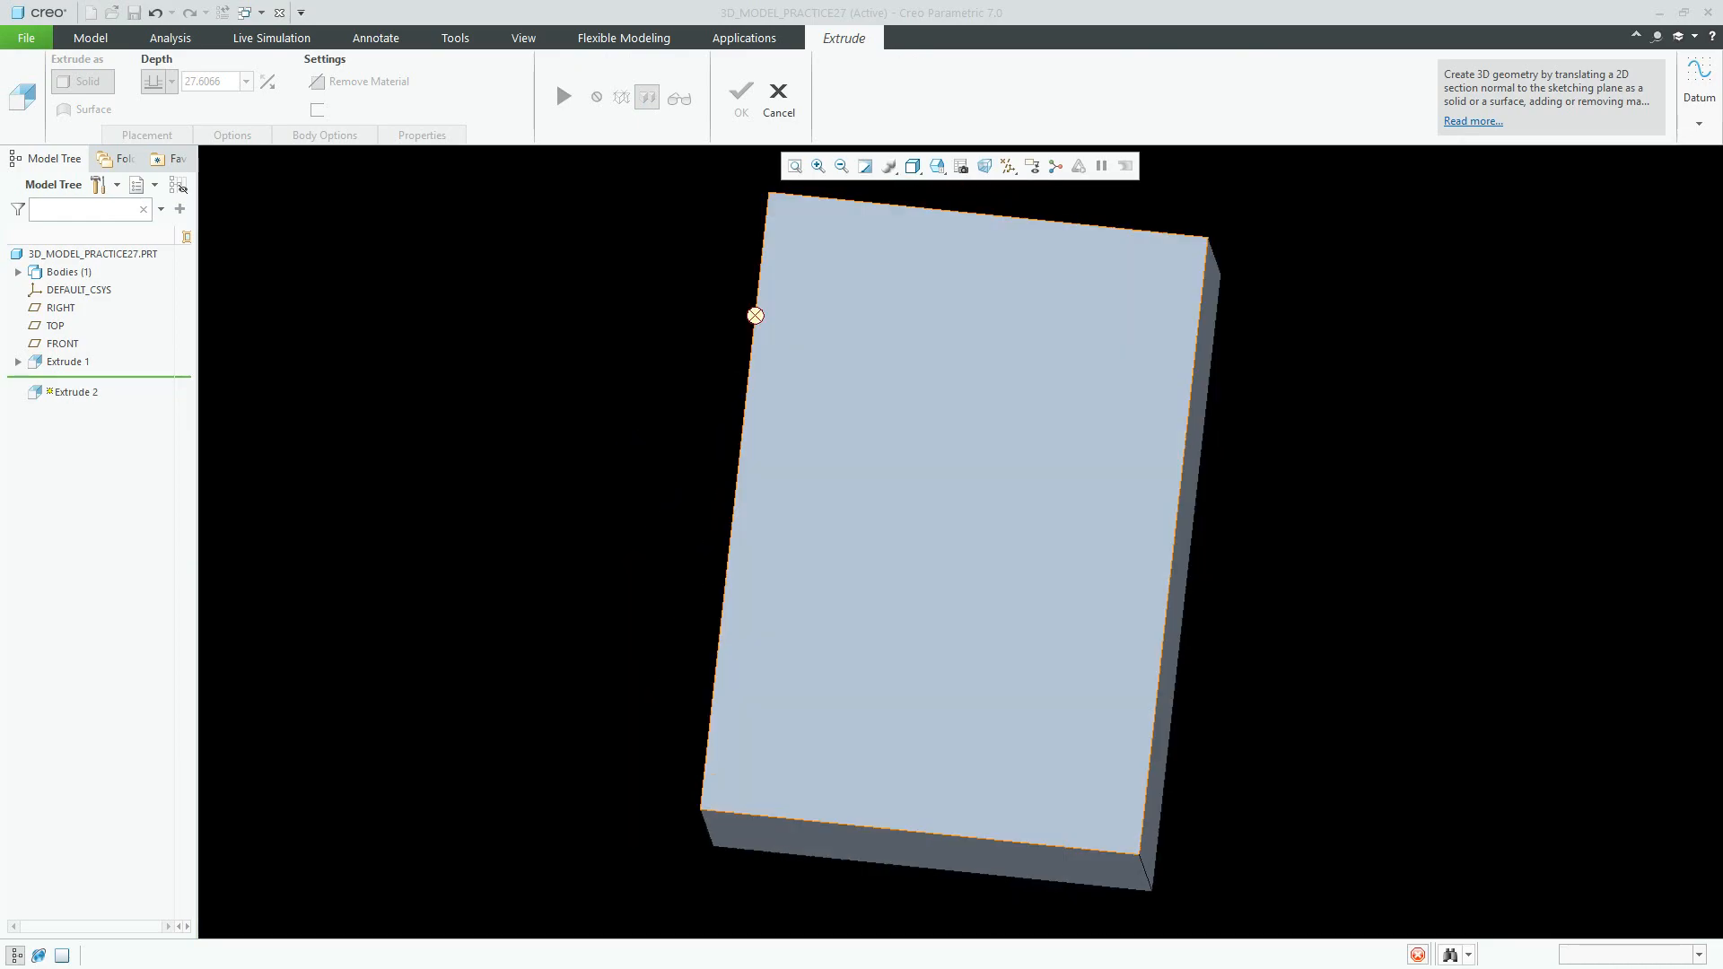
Step: Display the datum planes in the sketch and change the model display style to No Hidden
{"action": "left_click", "coordinate": [996, 166]}
{"action": "left_click", "coordinate": [1032, 267]}
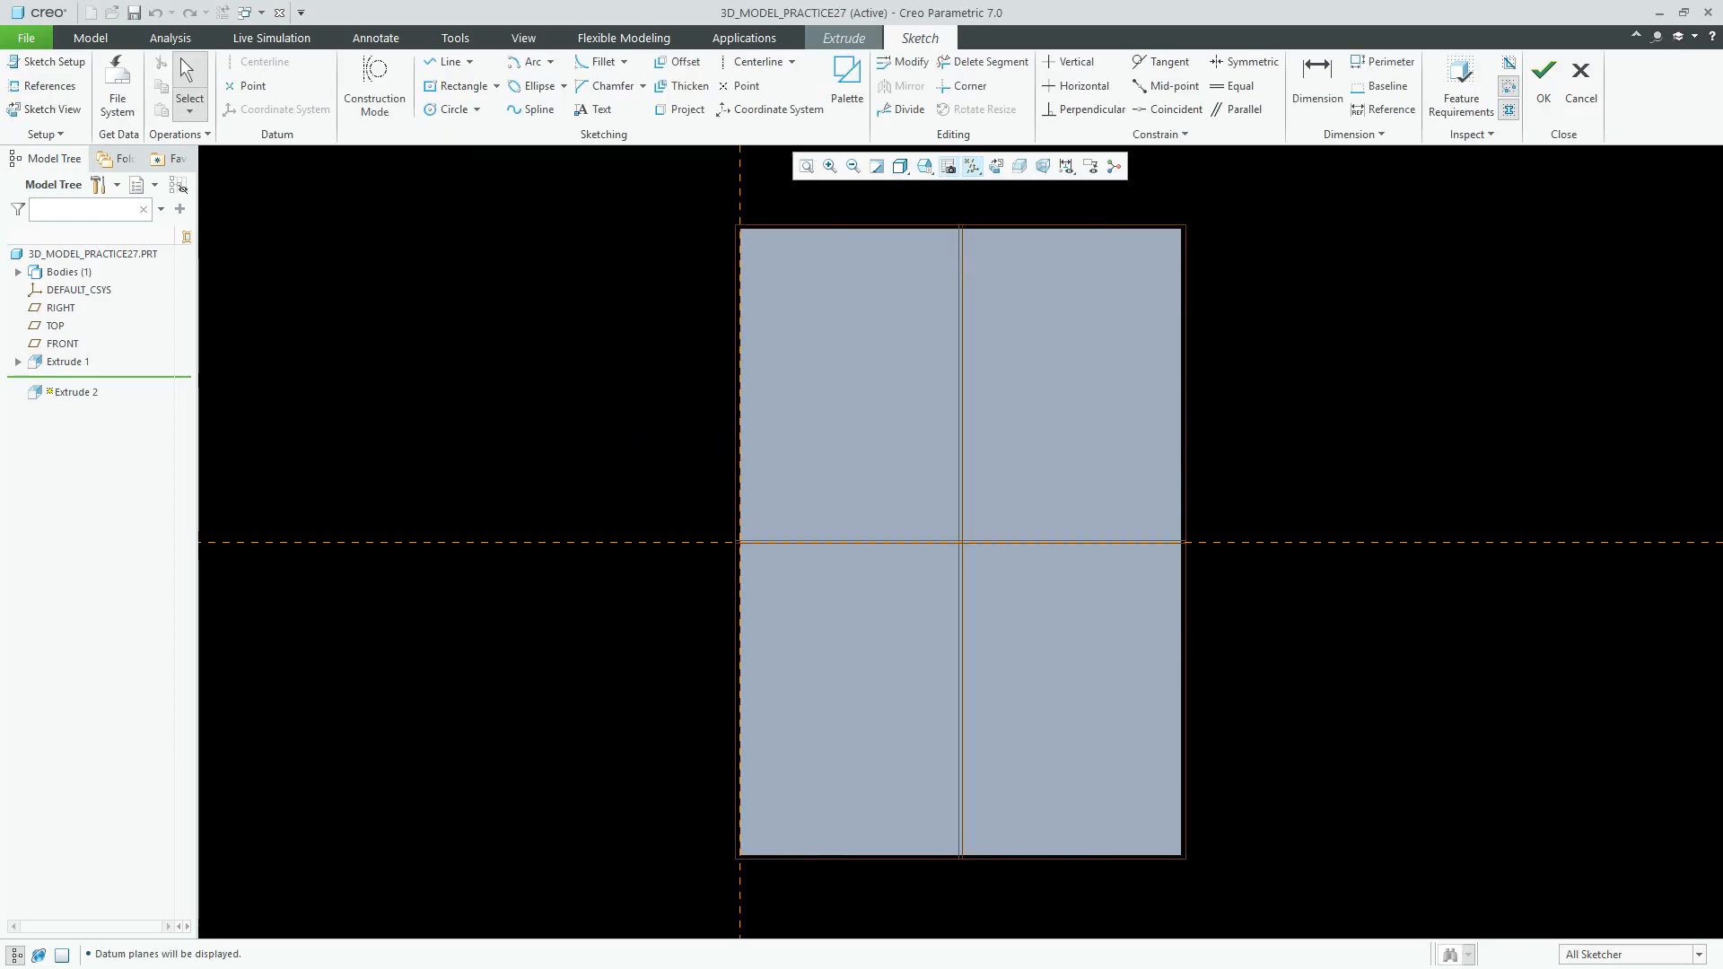
{"action": "left_click", "coordinate": [877, 166]}
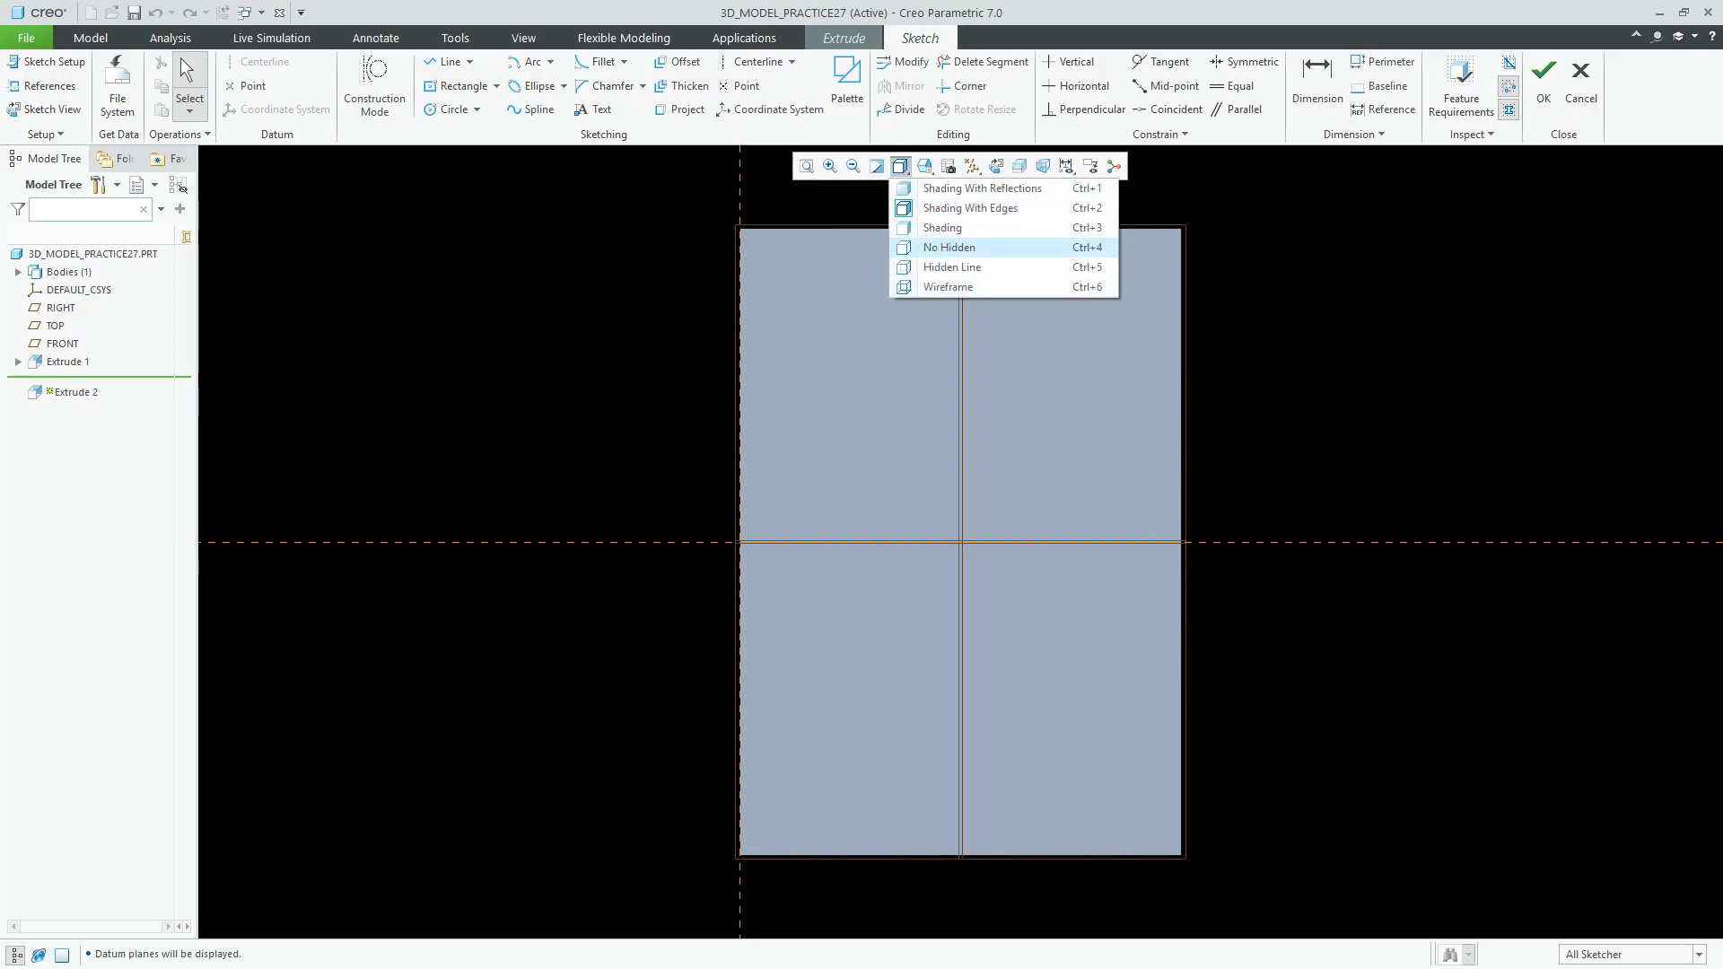
{"action": "left_click", "coordinate": [924, 247]}
Step: Add the RIGHT datum plane as a sketch reference and sketch a center rectangle on it, about 23 by 29 mm, reaching the block's upper edge
{"action": "left_click", "coordinate": [43, 85]}
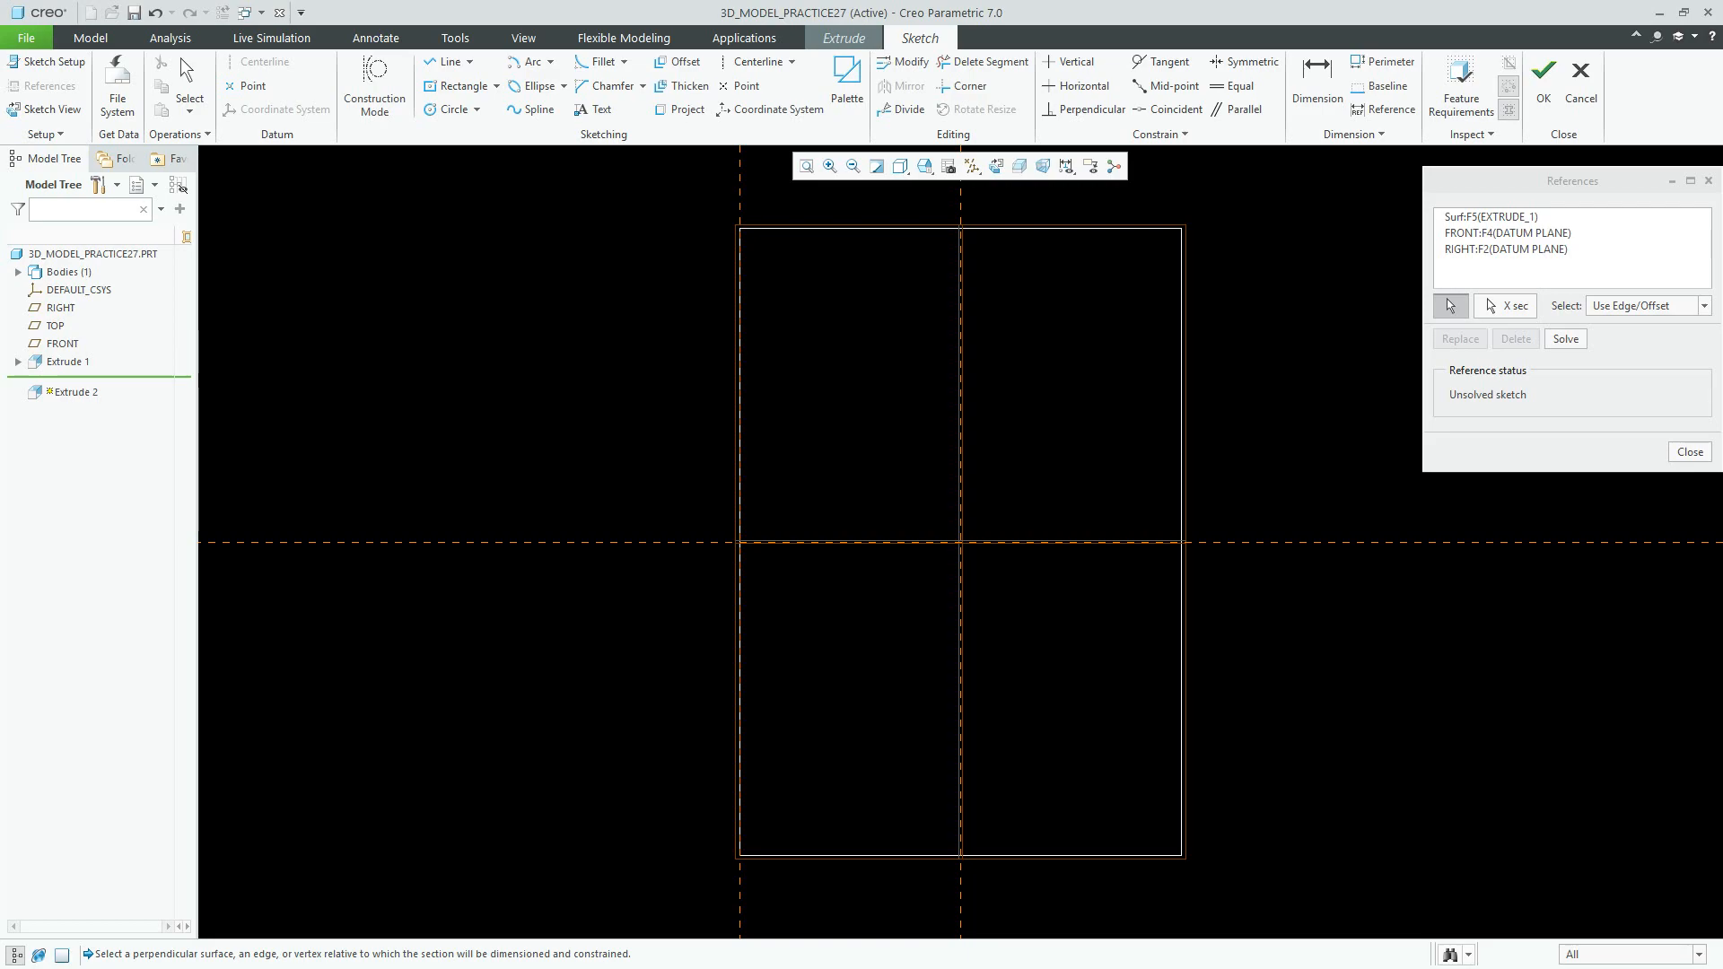
{"action": "left_click", "coordinate": [1690, 452]}
{"action": "left_click", "coordinate": [460, 85]}
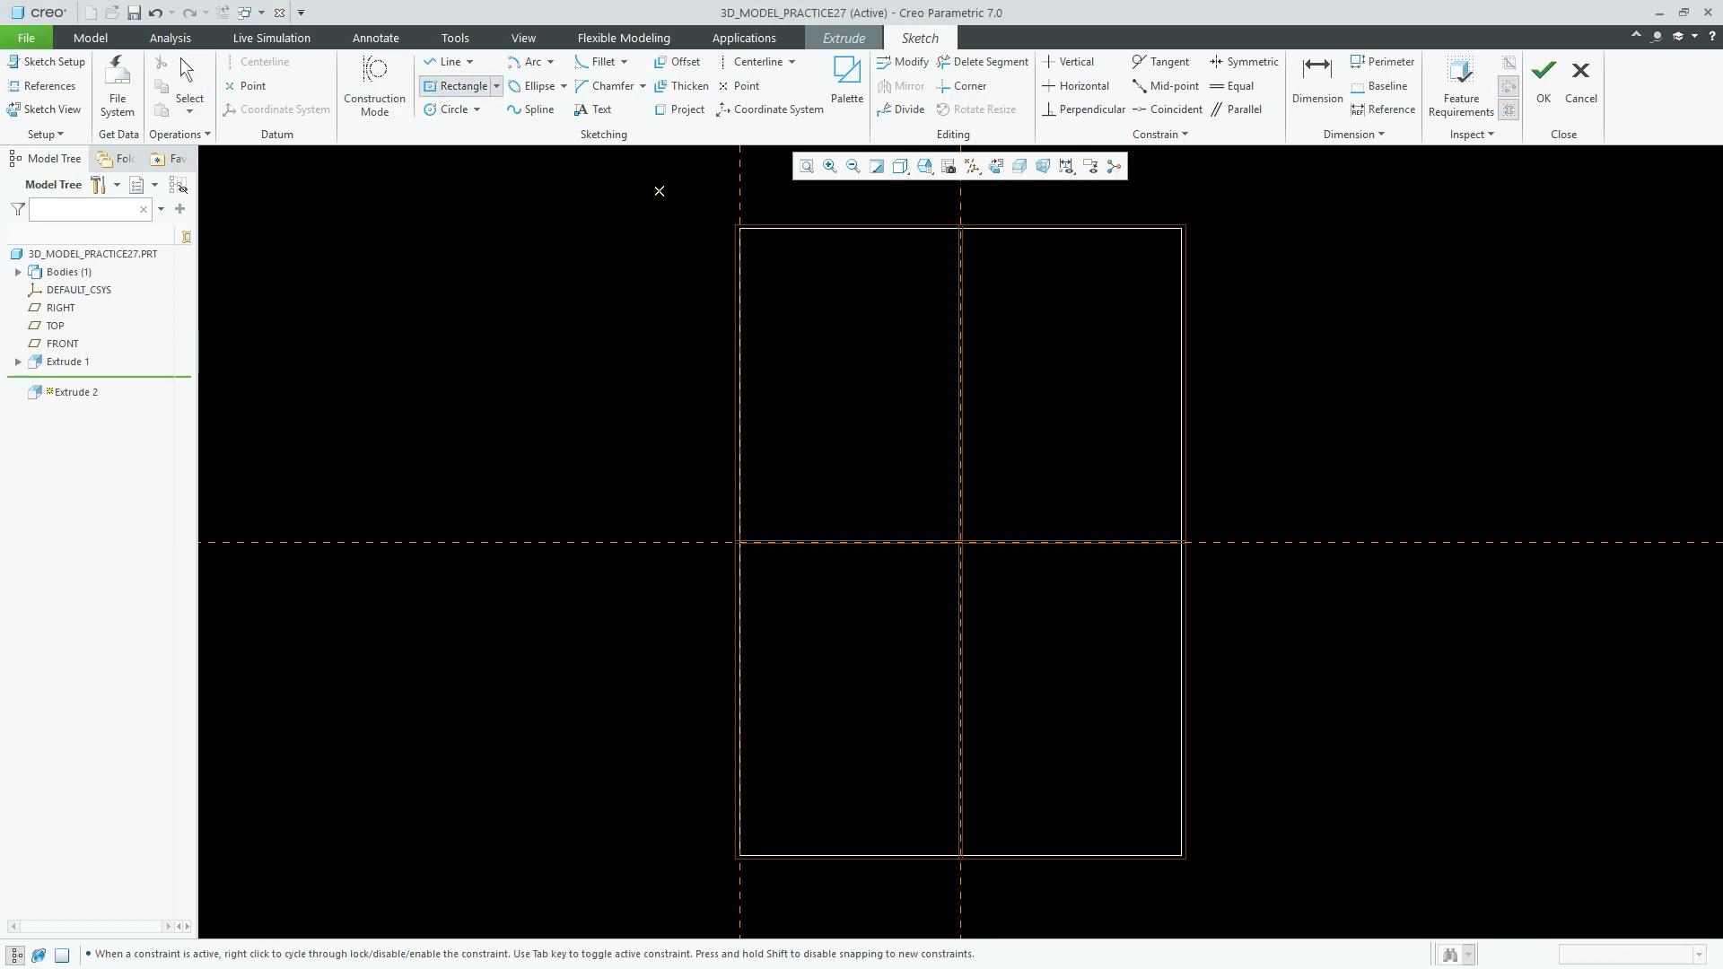
{"action": "left_click", "coordinate": [960, 337]}
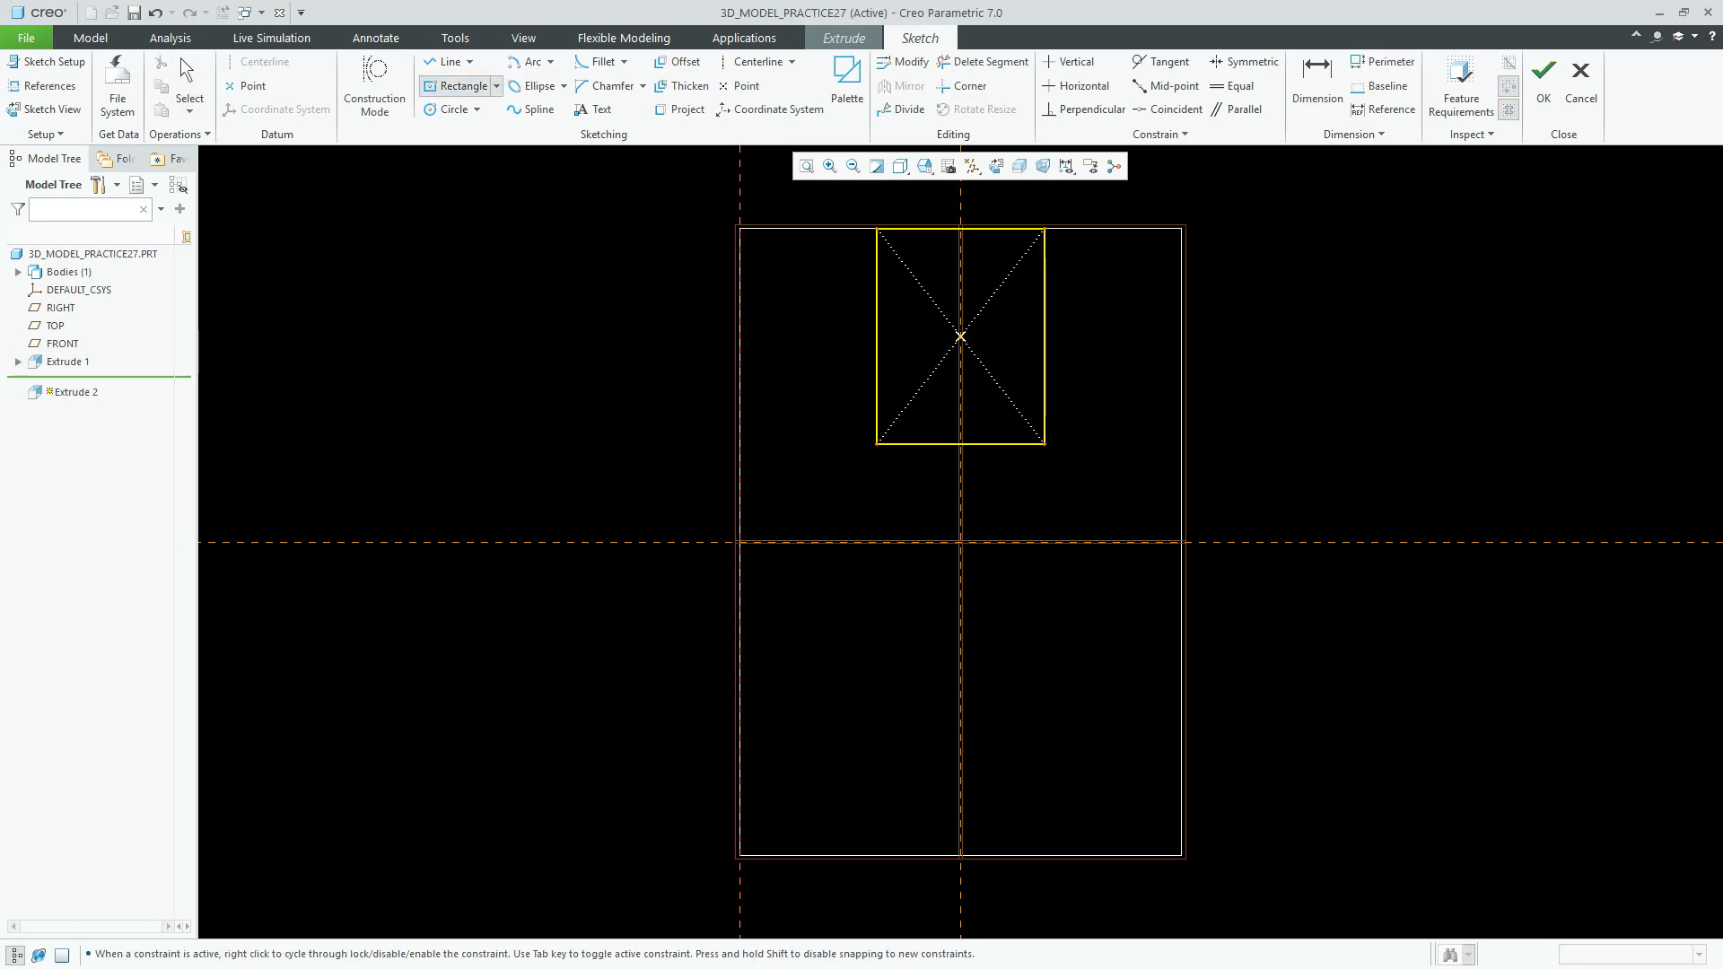
{"action": "left_click", "coordinate": [1045, 228]}
{"action": "middle_click", "coordinate": [1457, 336]}
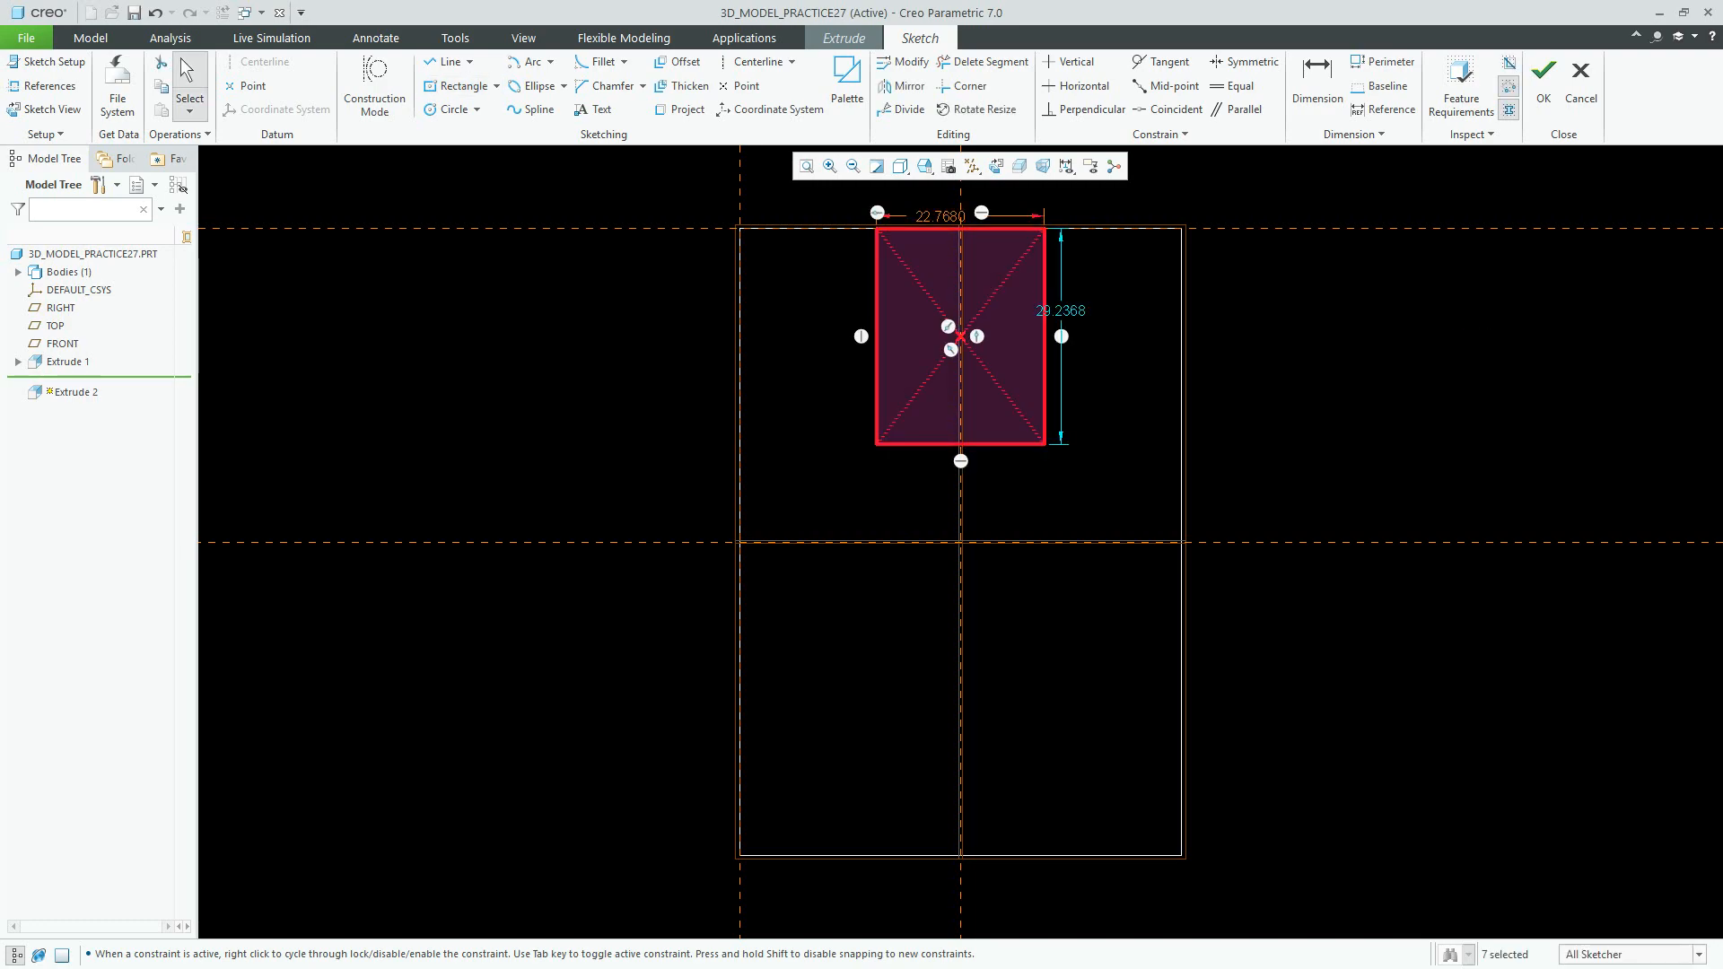
Step: Set the rectangle's height to 25 mm and dimension its right side 21 mm from the block's right edge
{"action": "double_click", "coordinate": [1061, 310]}
{"action": "type", "text": "25"}
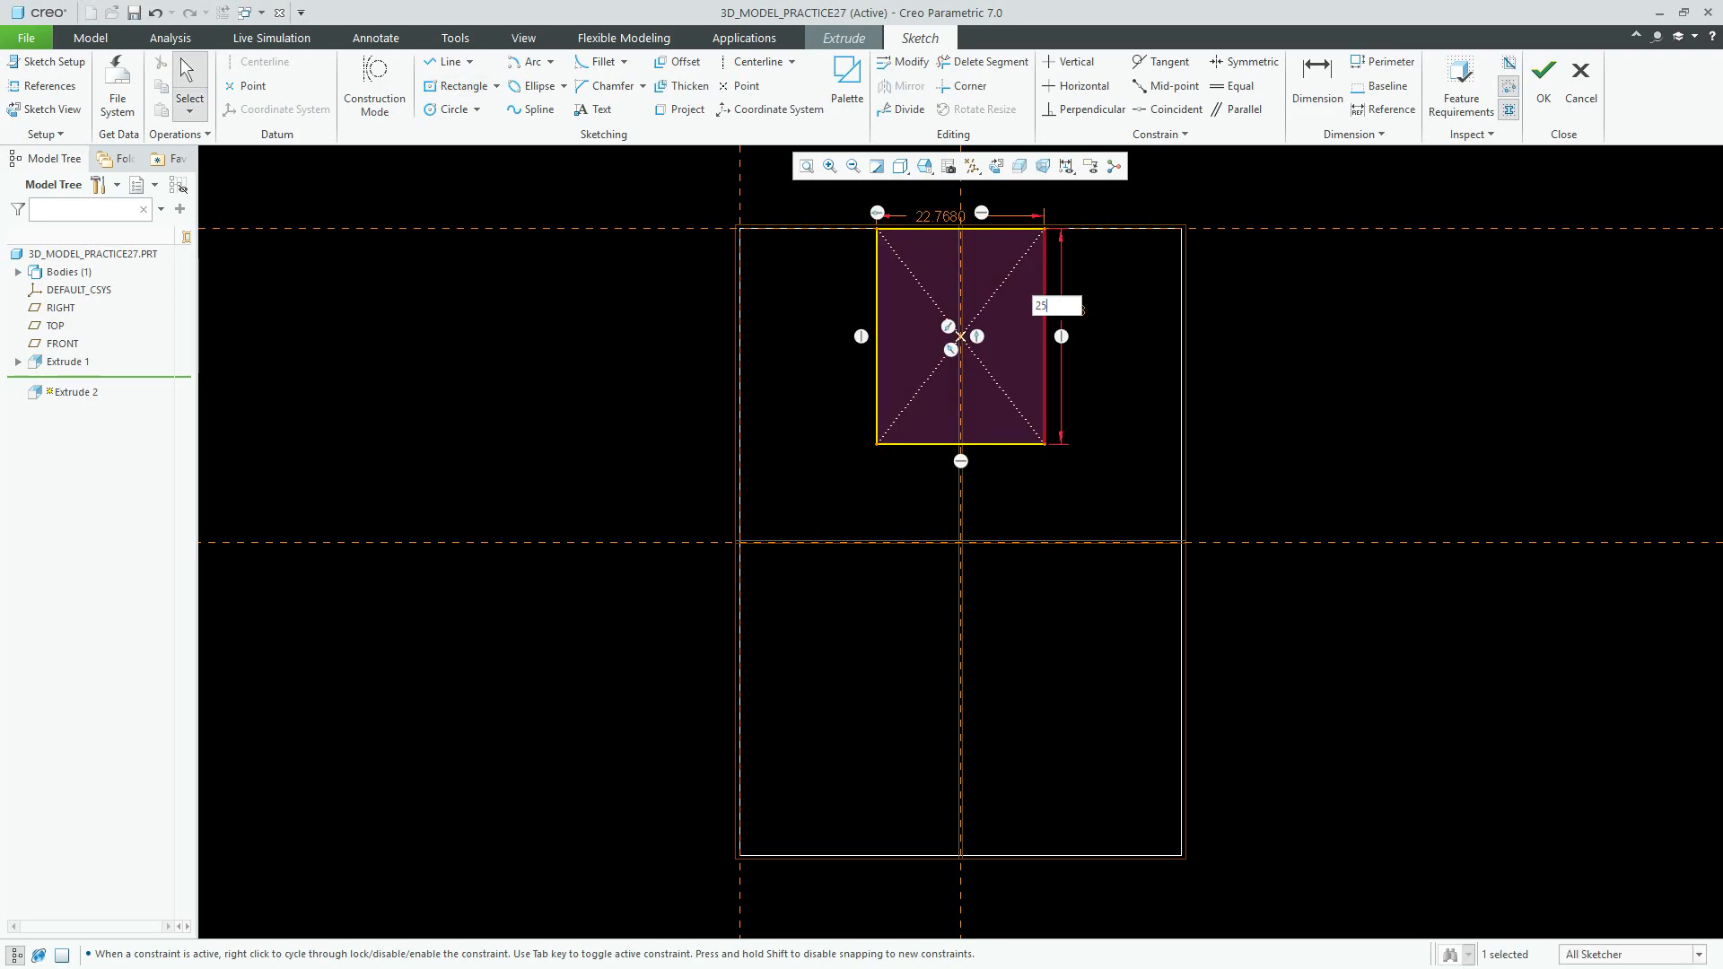
{"action": "key", "text": "Return"}
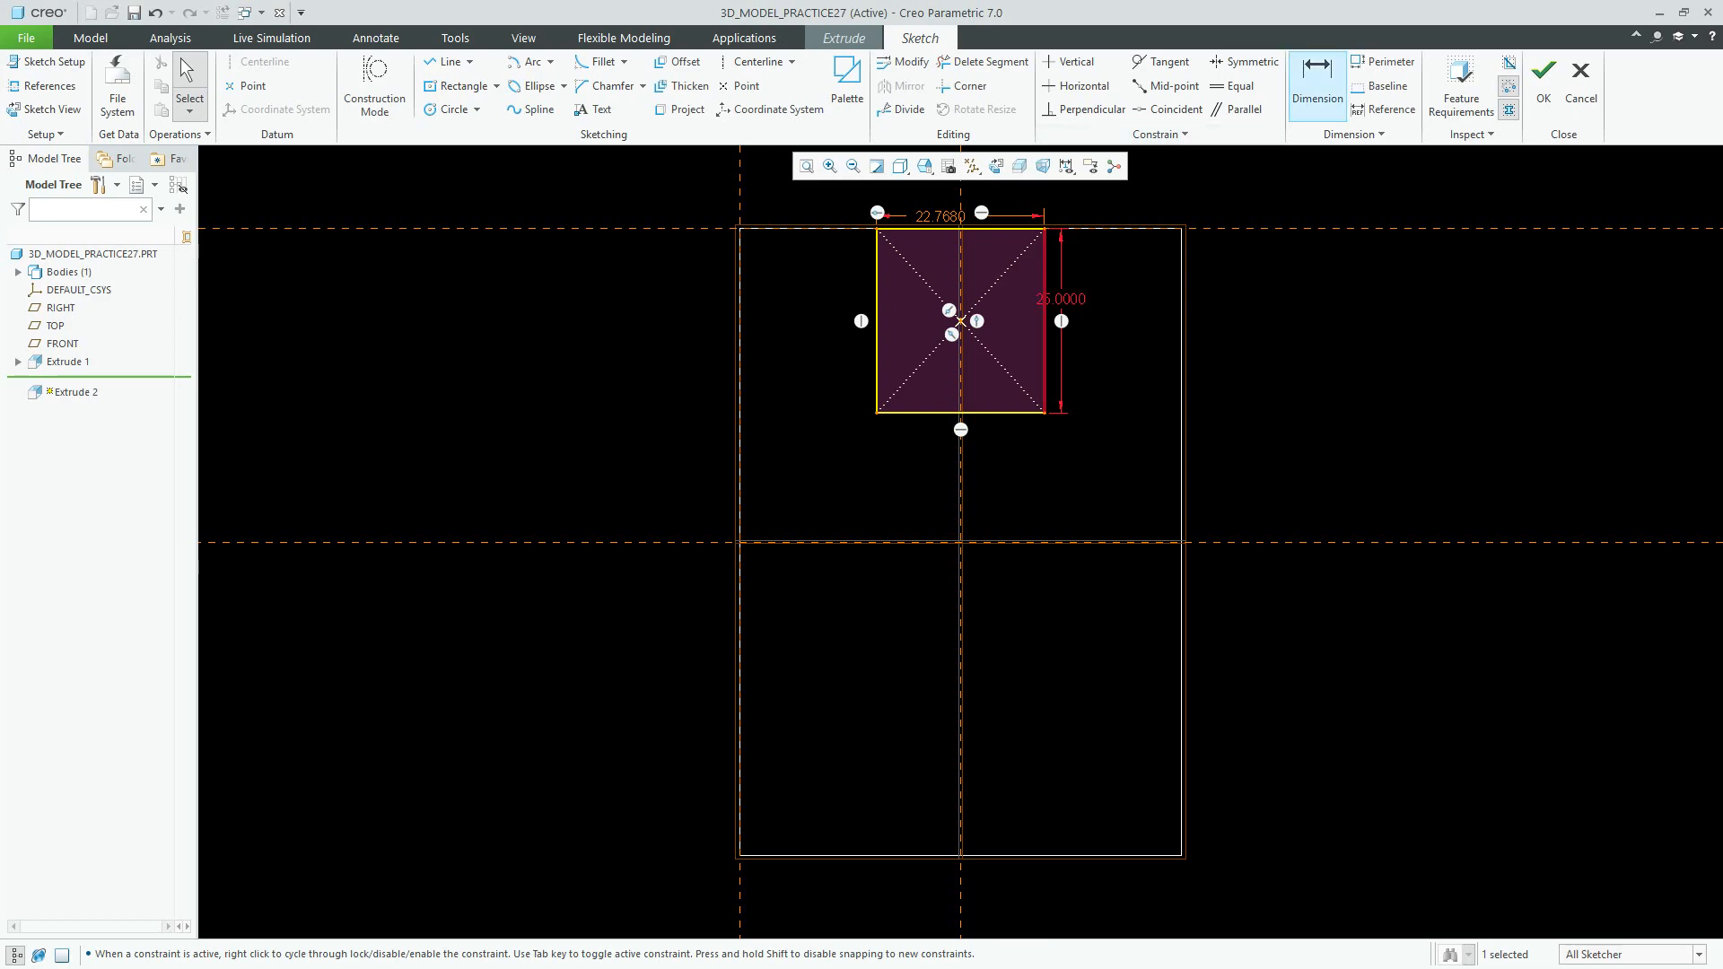
{"action": "left_click", "coordinate": [1318, 86]}
{"action": "left_click", "coordinate": [1045, 368]}
{"action": "left_click", "coordinate": [1181, 386]}
{"action": "middle_click", "coordinate": [1122, 435]}
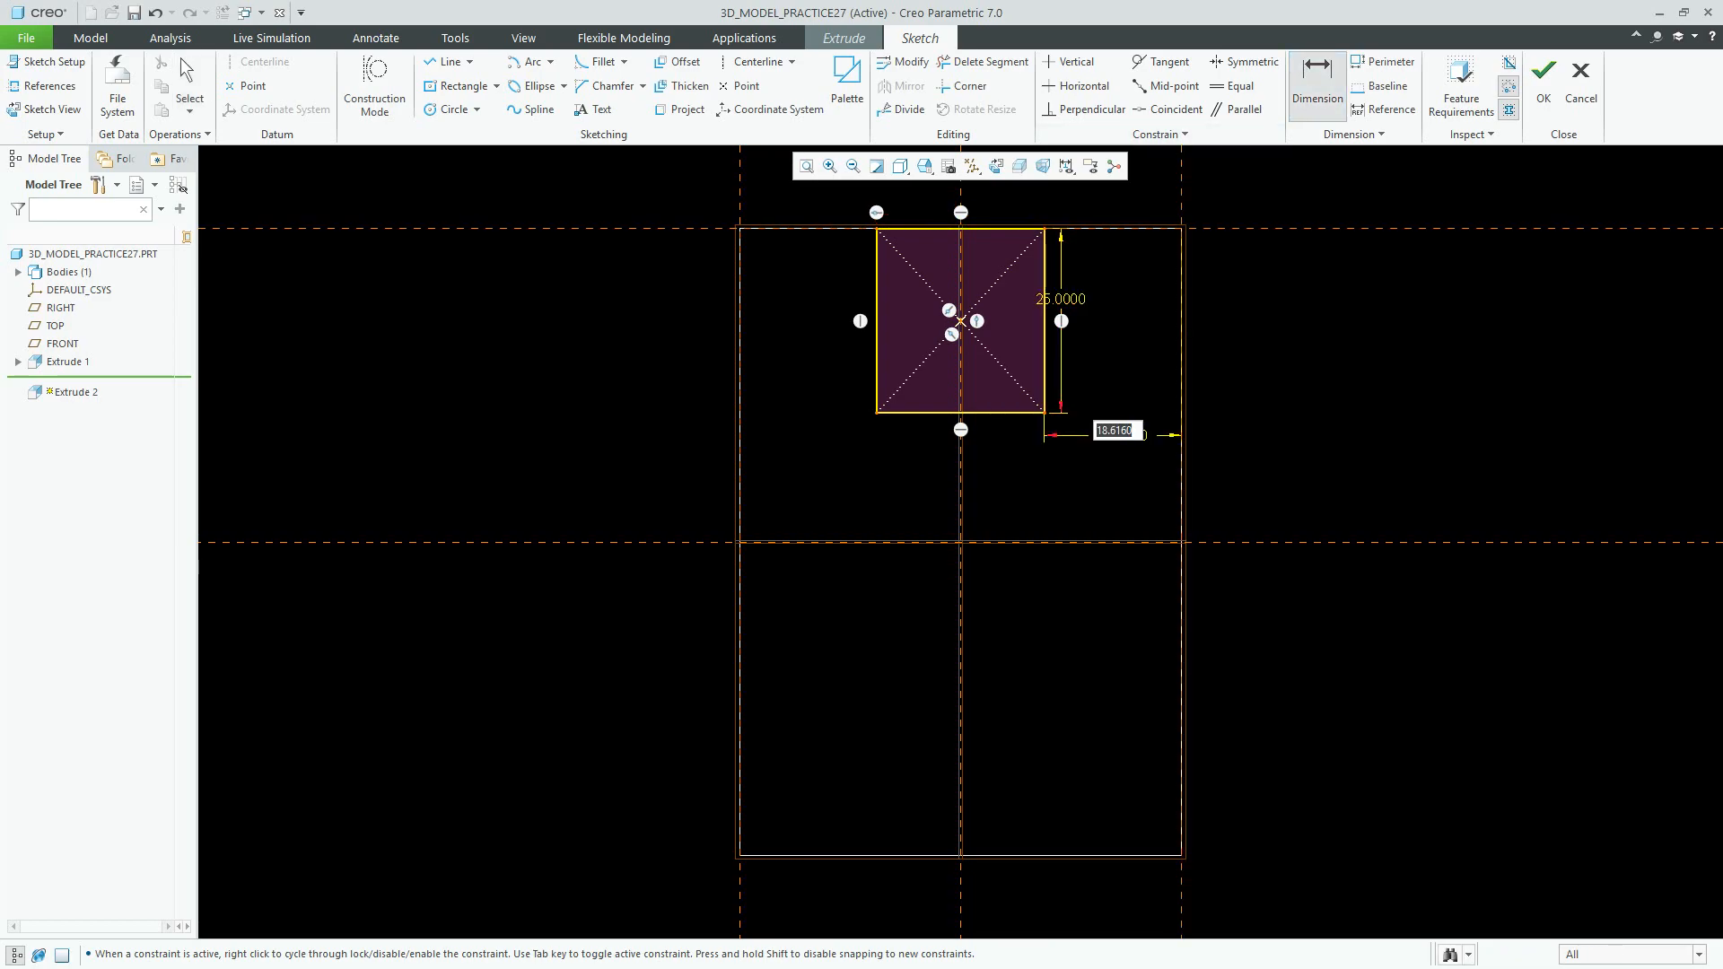
{"action": "key", "text": "Return"}
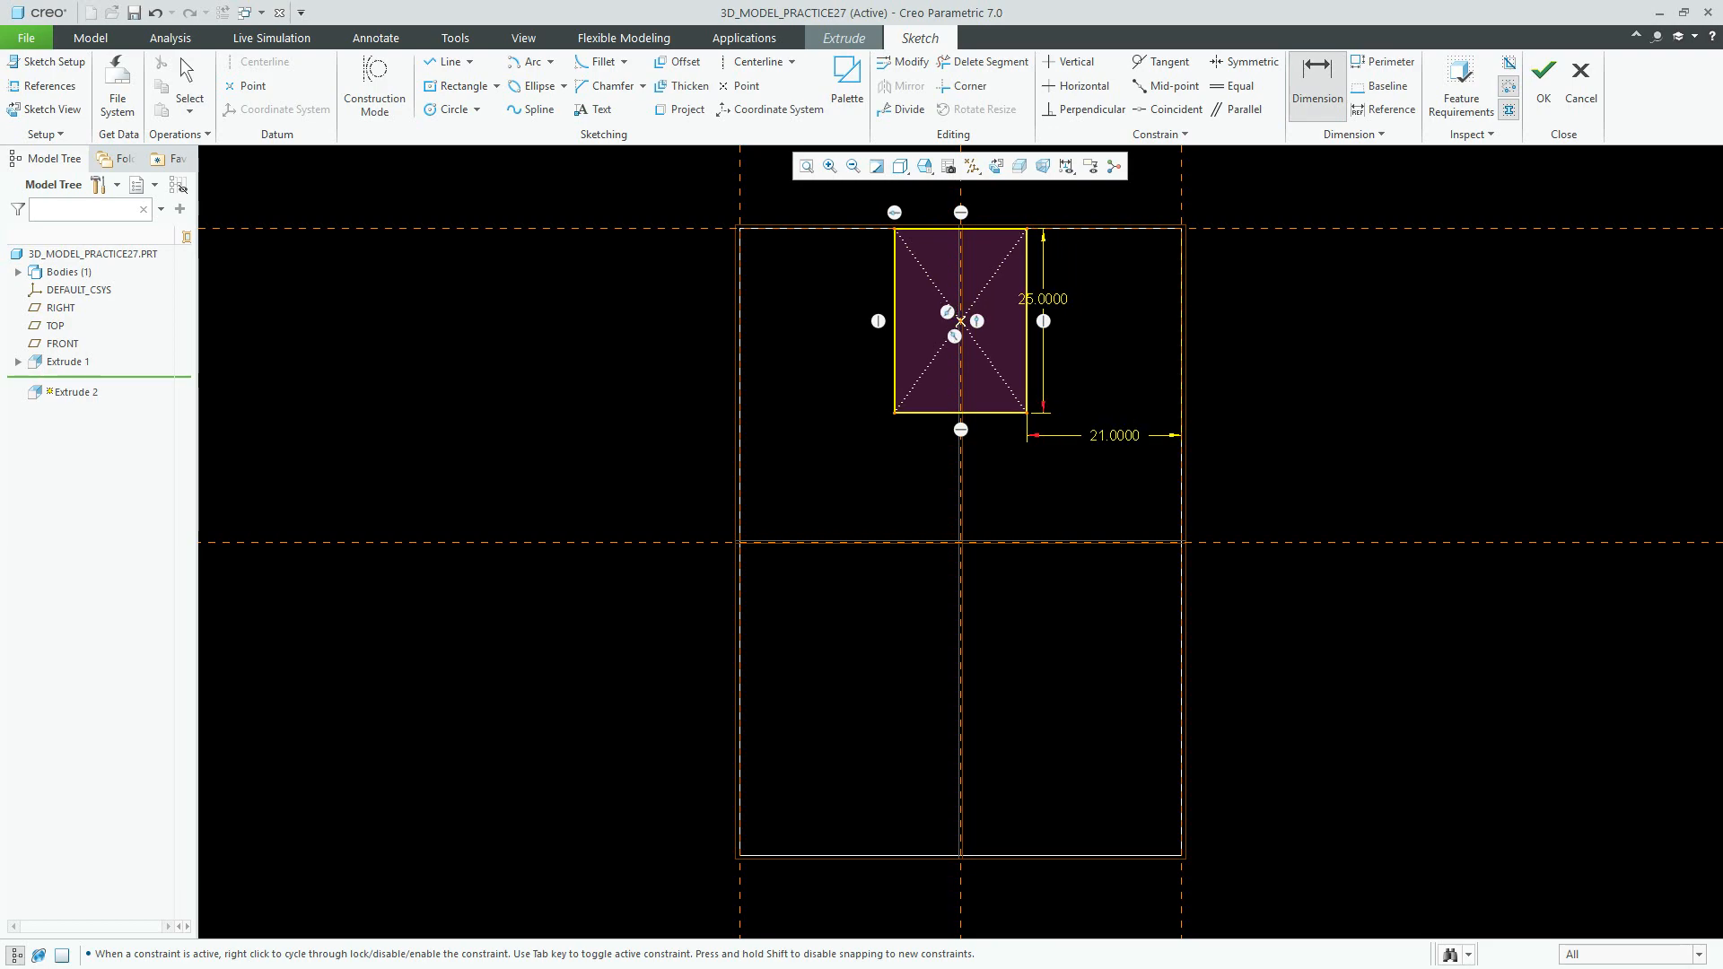
{"action": "key", "text": "Escape"}
Step: Move the 25 mm dimension clear of the rectangle and set the display style to Shading With Edges
{"action": "left_click_drag", "start_coordinate": [1043, 299], "coordinate": [1078, 301]}
{"action": "left_click", "coordinate": [924, 166]}
{"action": "left_click", "coordinate": [951, 208]}
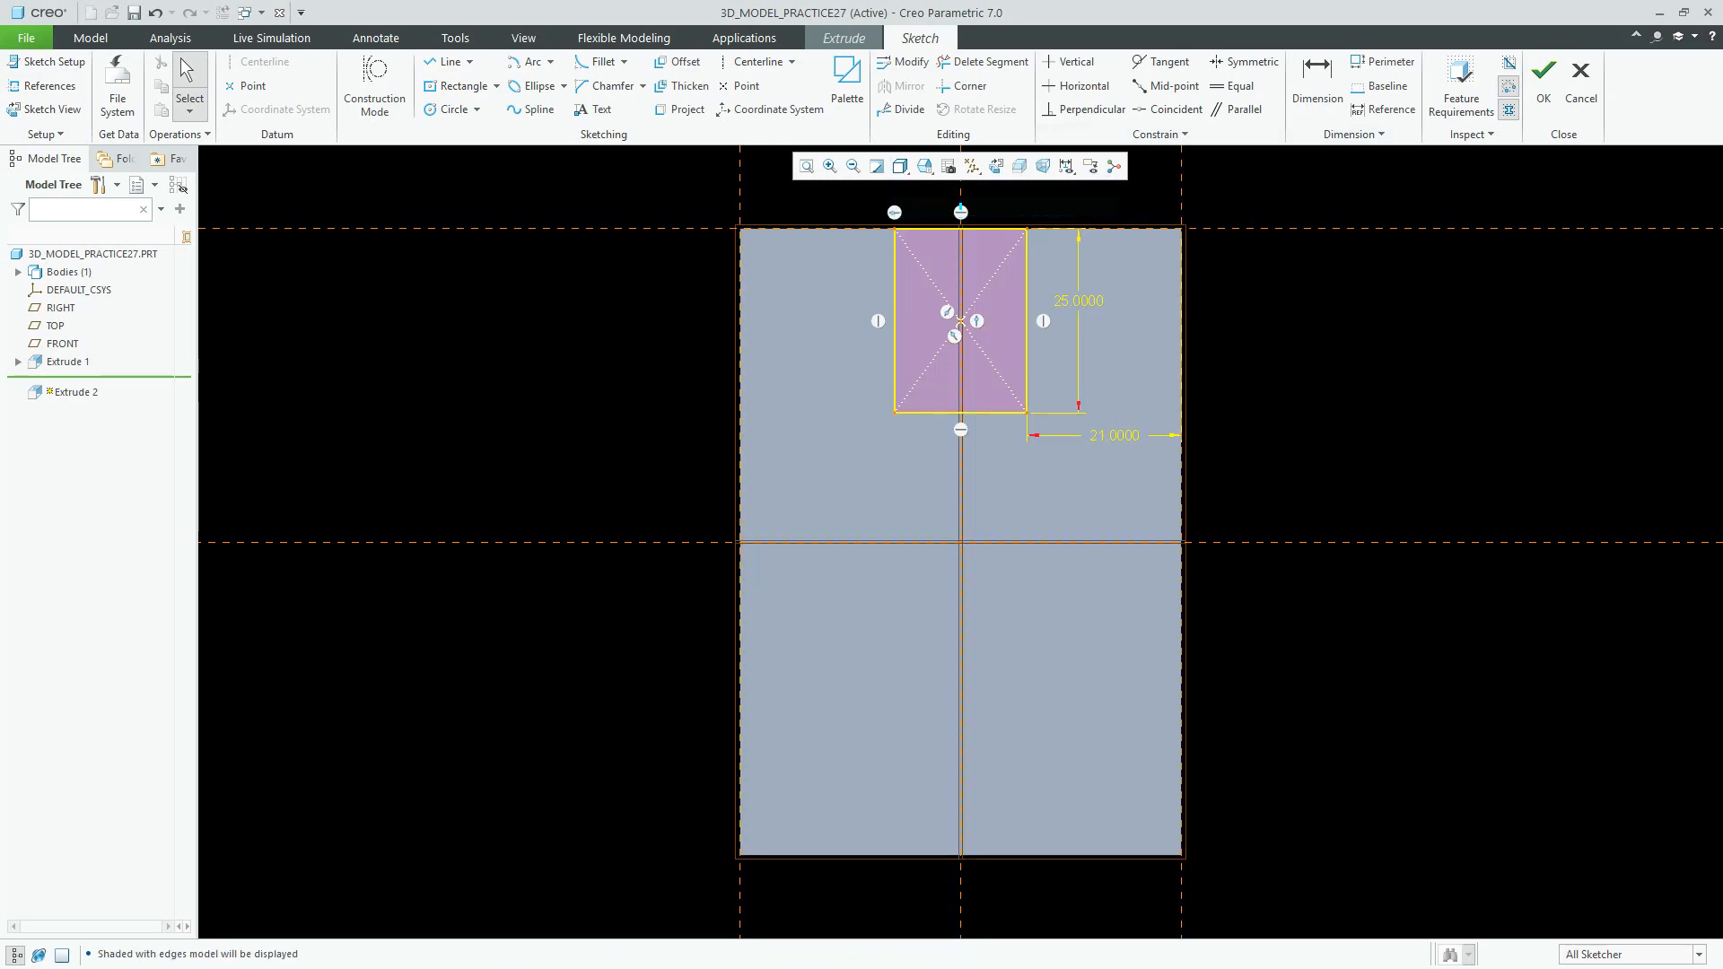
Step: Finish the sketch, restore the standard orientation and extrude the rectangle as a Through All cut that removes material from the block
{"action": "left_click", "coordinate": [1544, 90]}
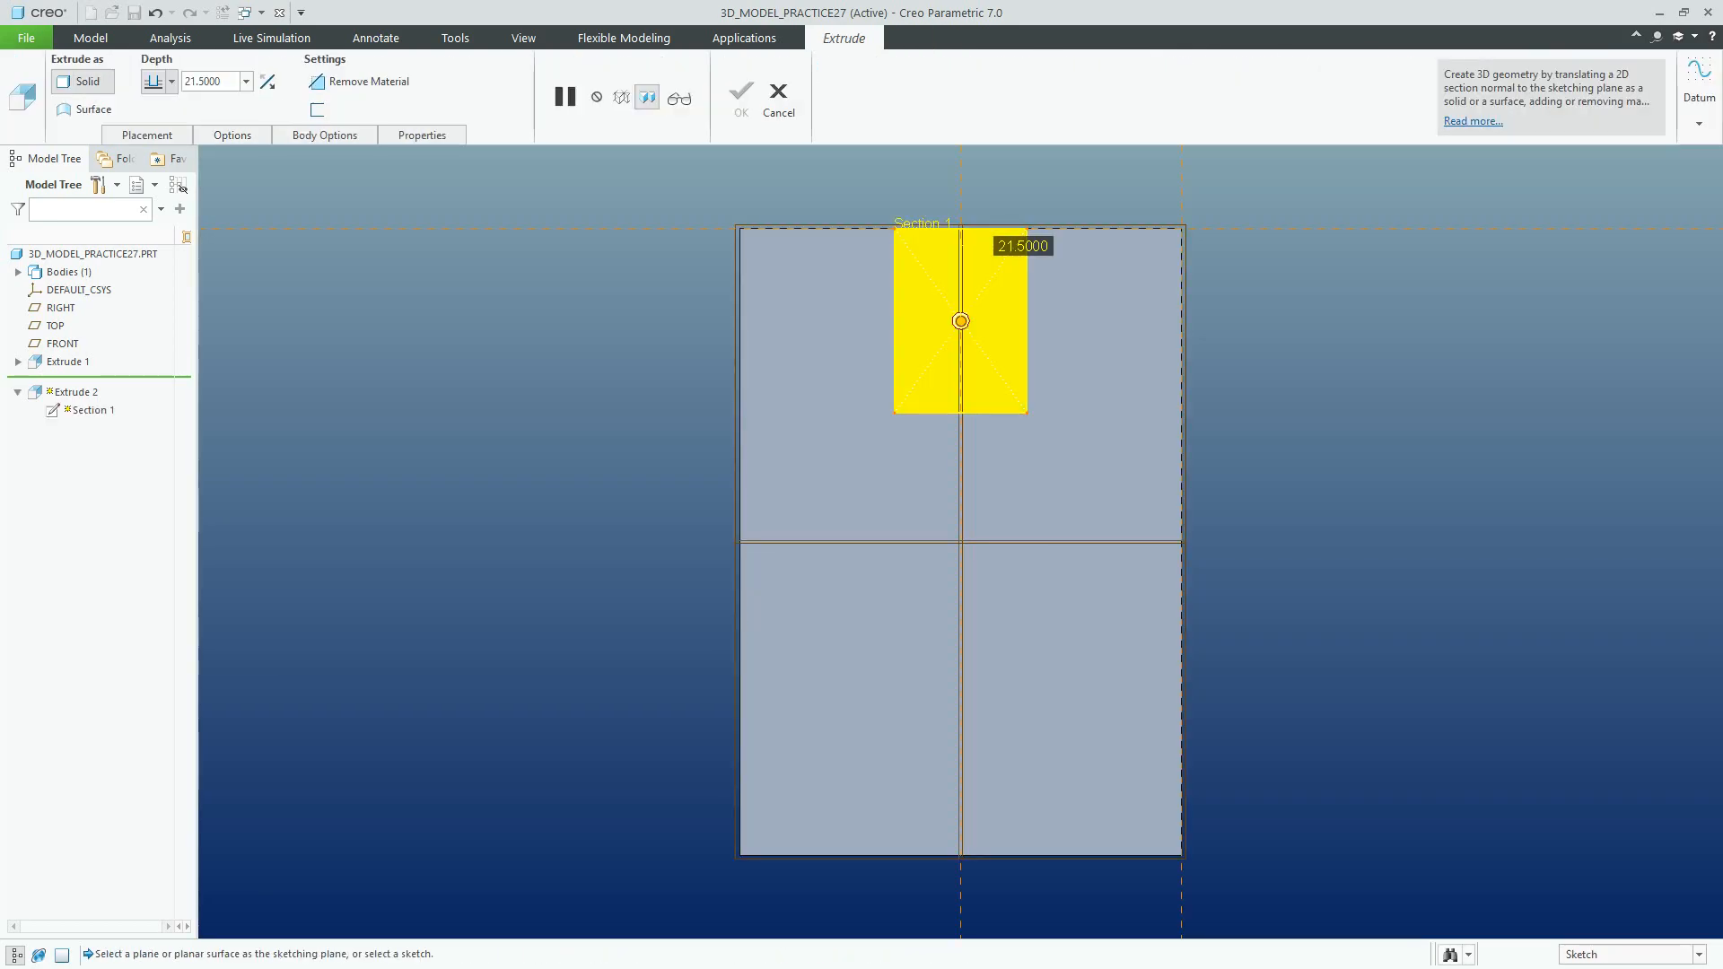
{"action": "left_click", "coordinate": [960, 166]}
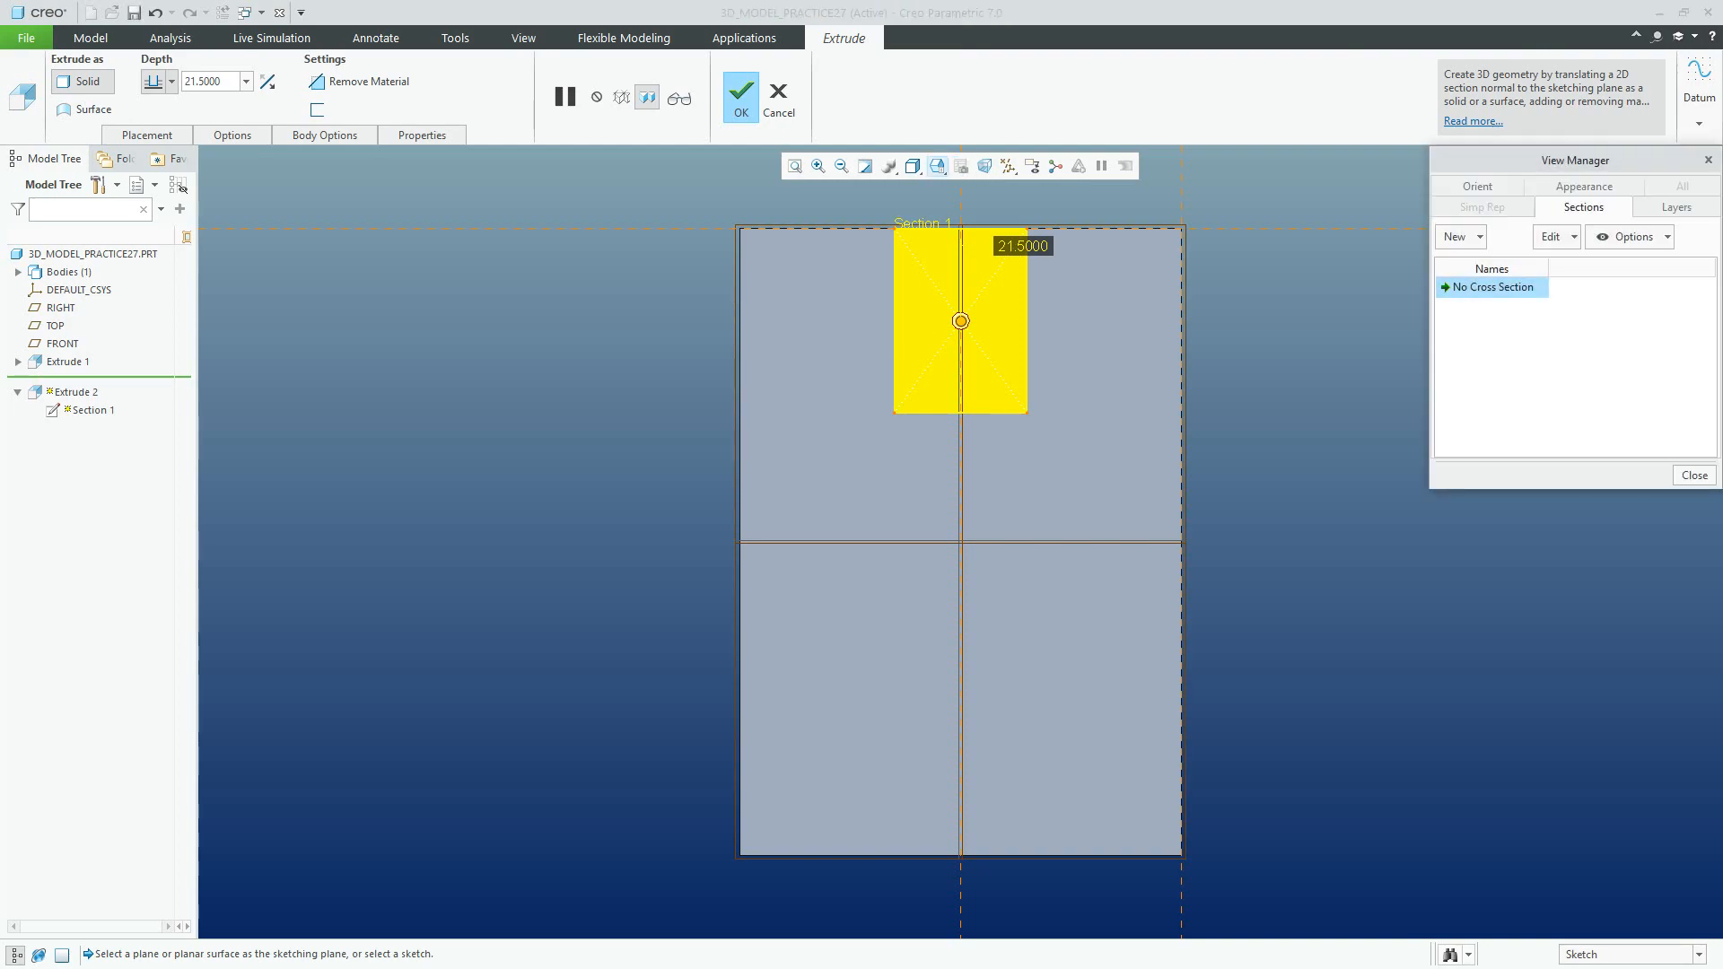
{"action": "left_click", "coordinate": [937, 166]}
{"action": "left_click", "coordinate": [996, 186]}
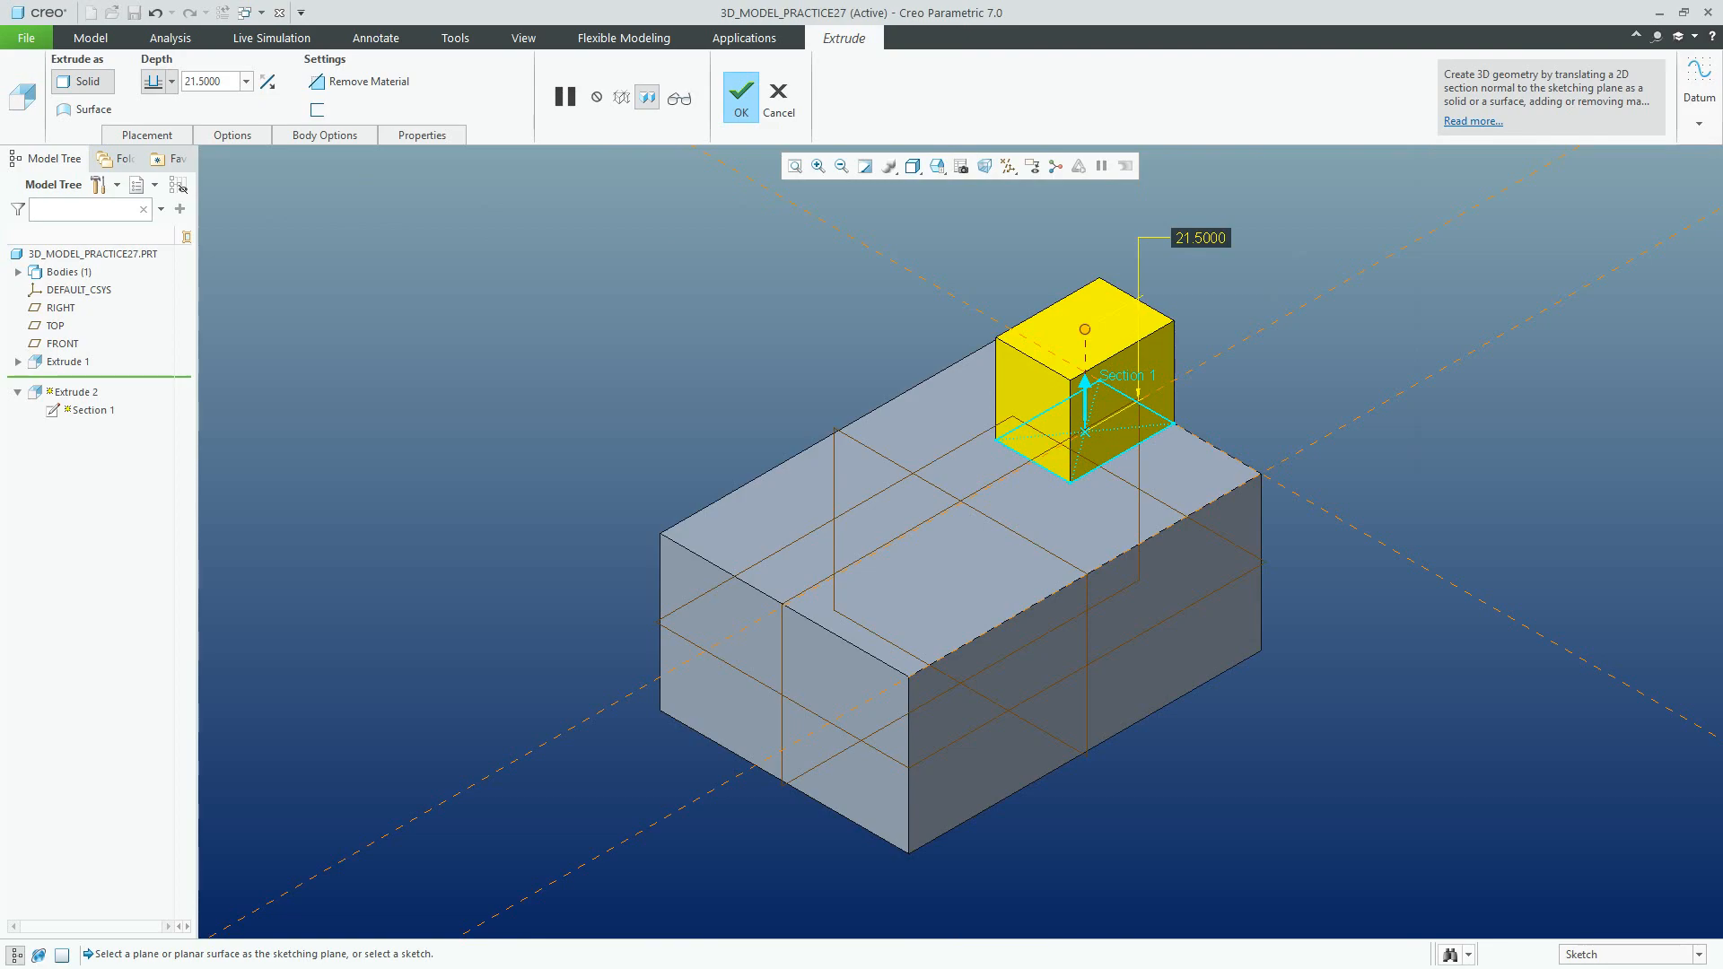
{"action": "left_click", "coordinate": [359, 81]}
{"action": "left_click", "coordinate": [172, 81]}
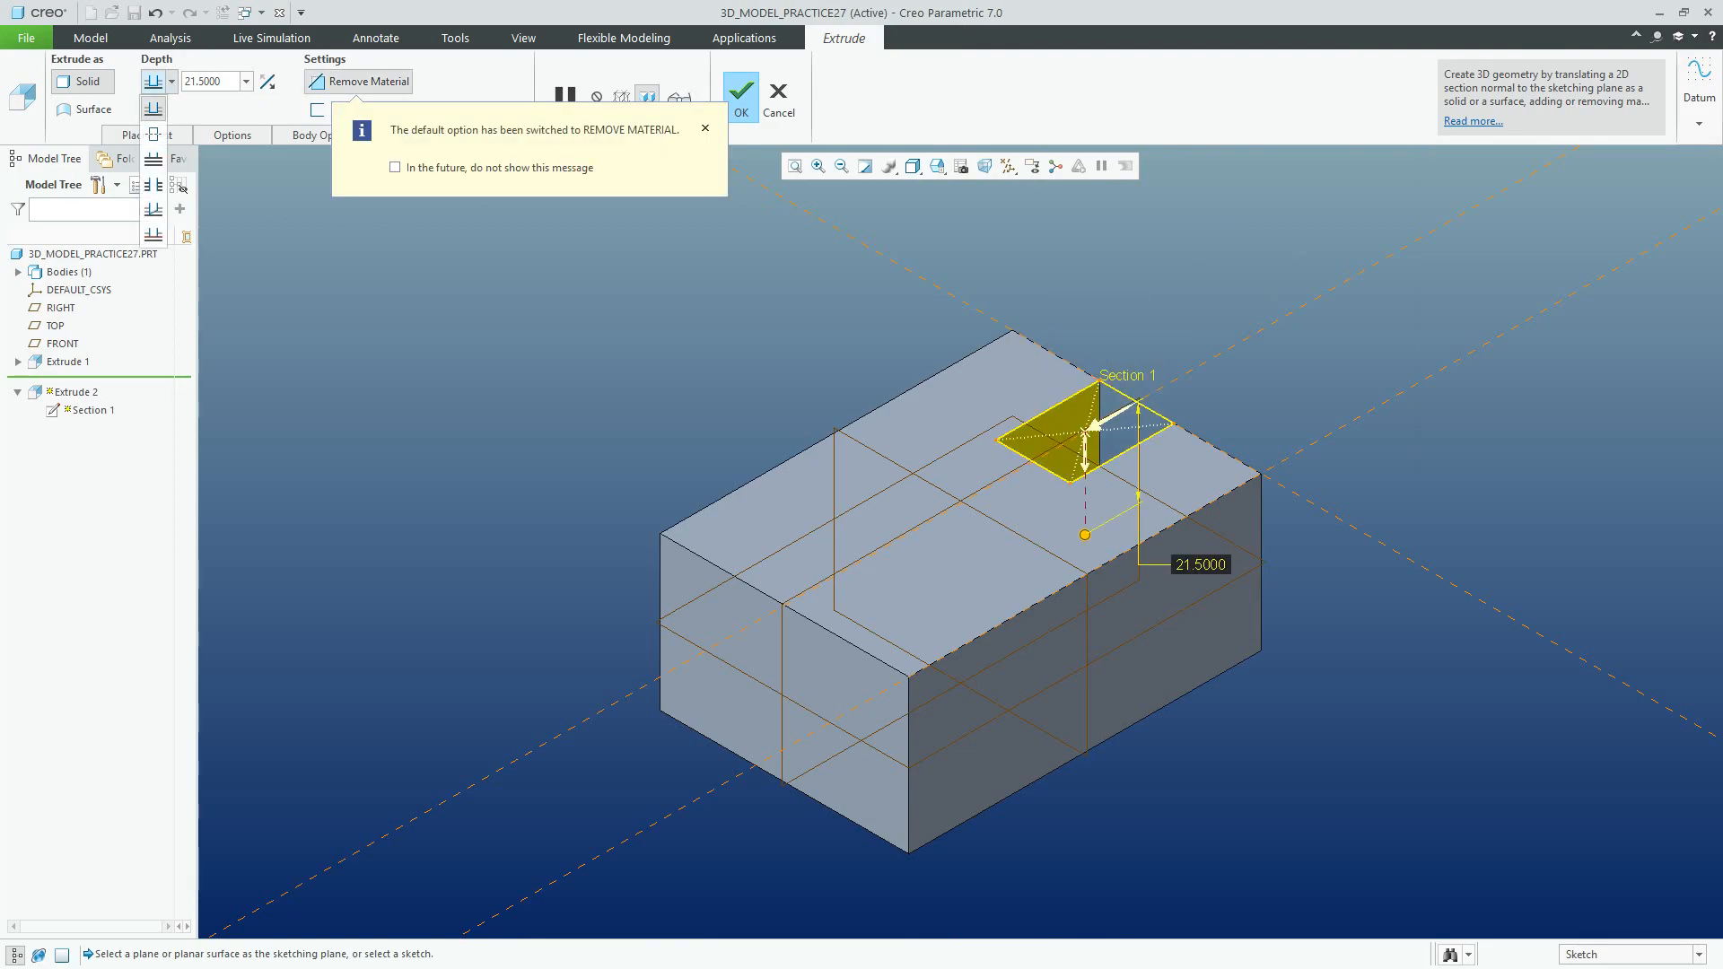
{"action": "left_click", "coordinate": [153, 184]}
{"action": "left_click", "coordinate": [741, 94]}
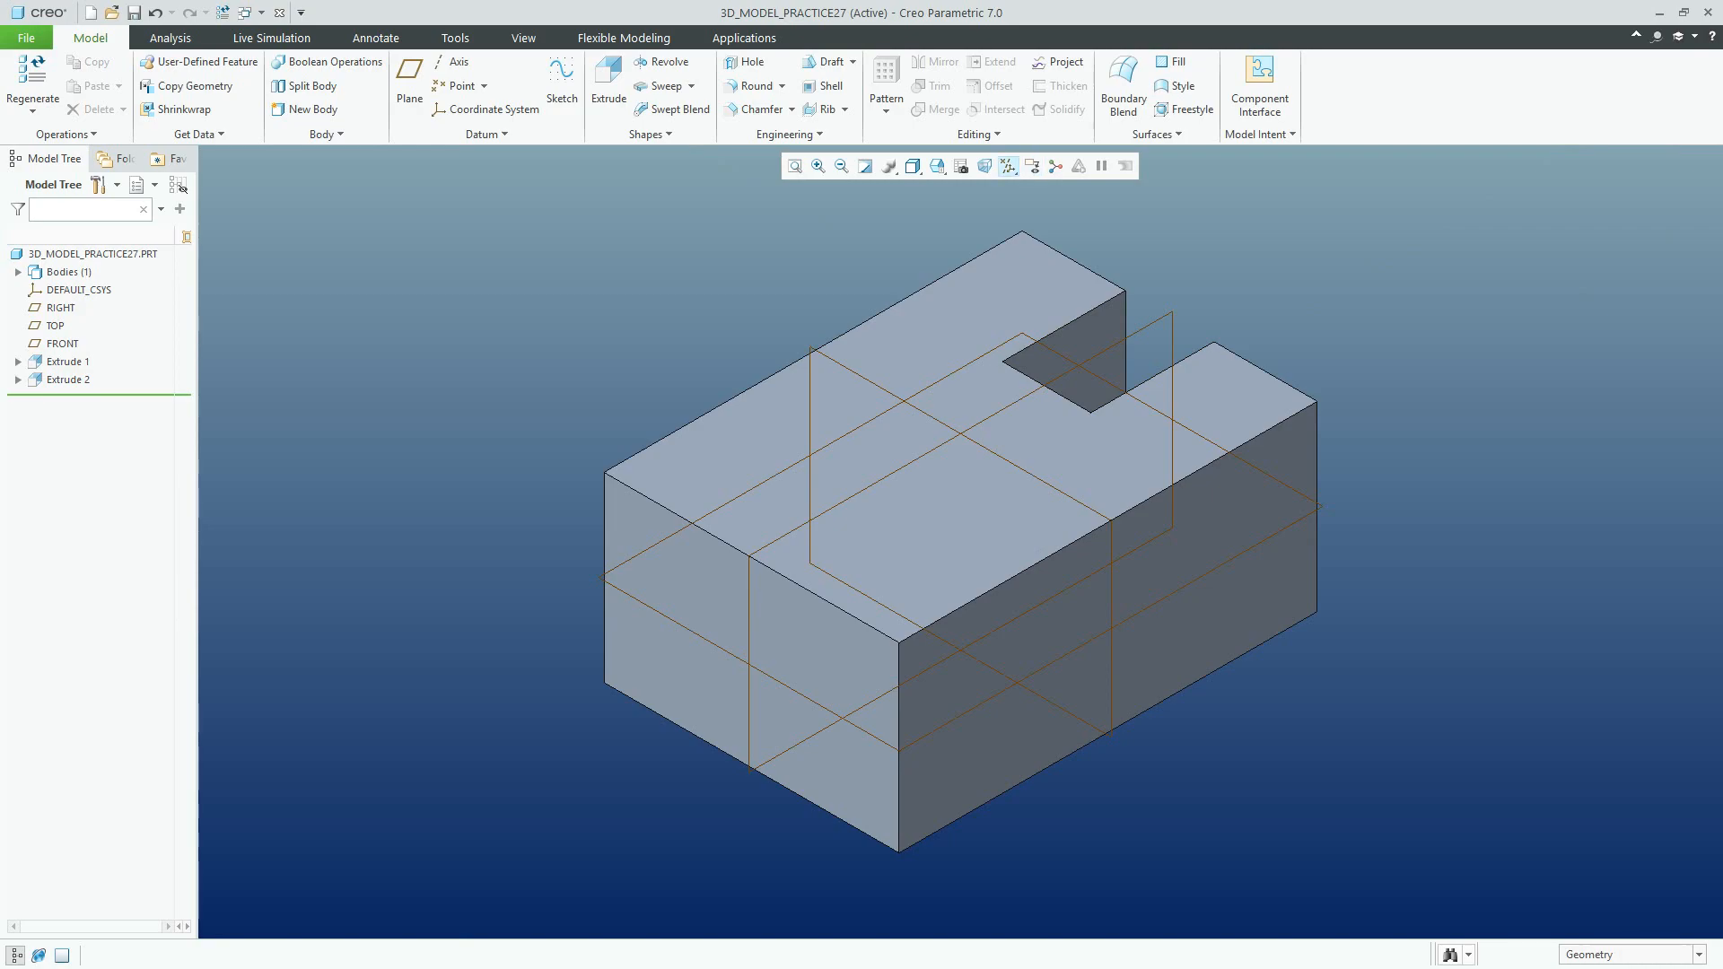
Step: Turn off the display of all datum axes, points, coordinate systems and planes
{"action": "left_click", "coordinate": [1008, 167]}
{"action": "left_click", "coordinate": [1008, 188]}
{"action": "left_click", "coordinate": [1008, 188]}
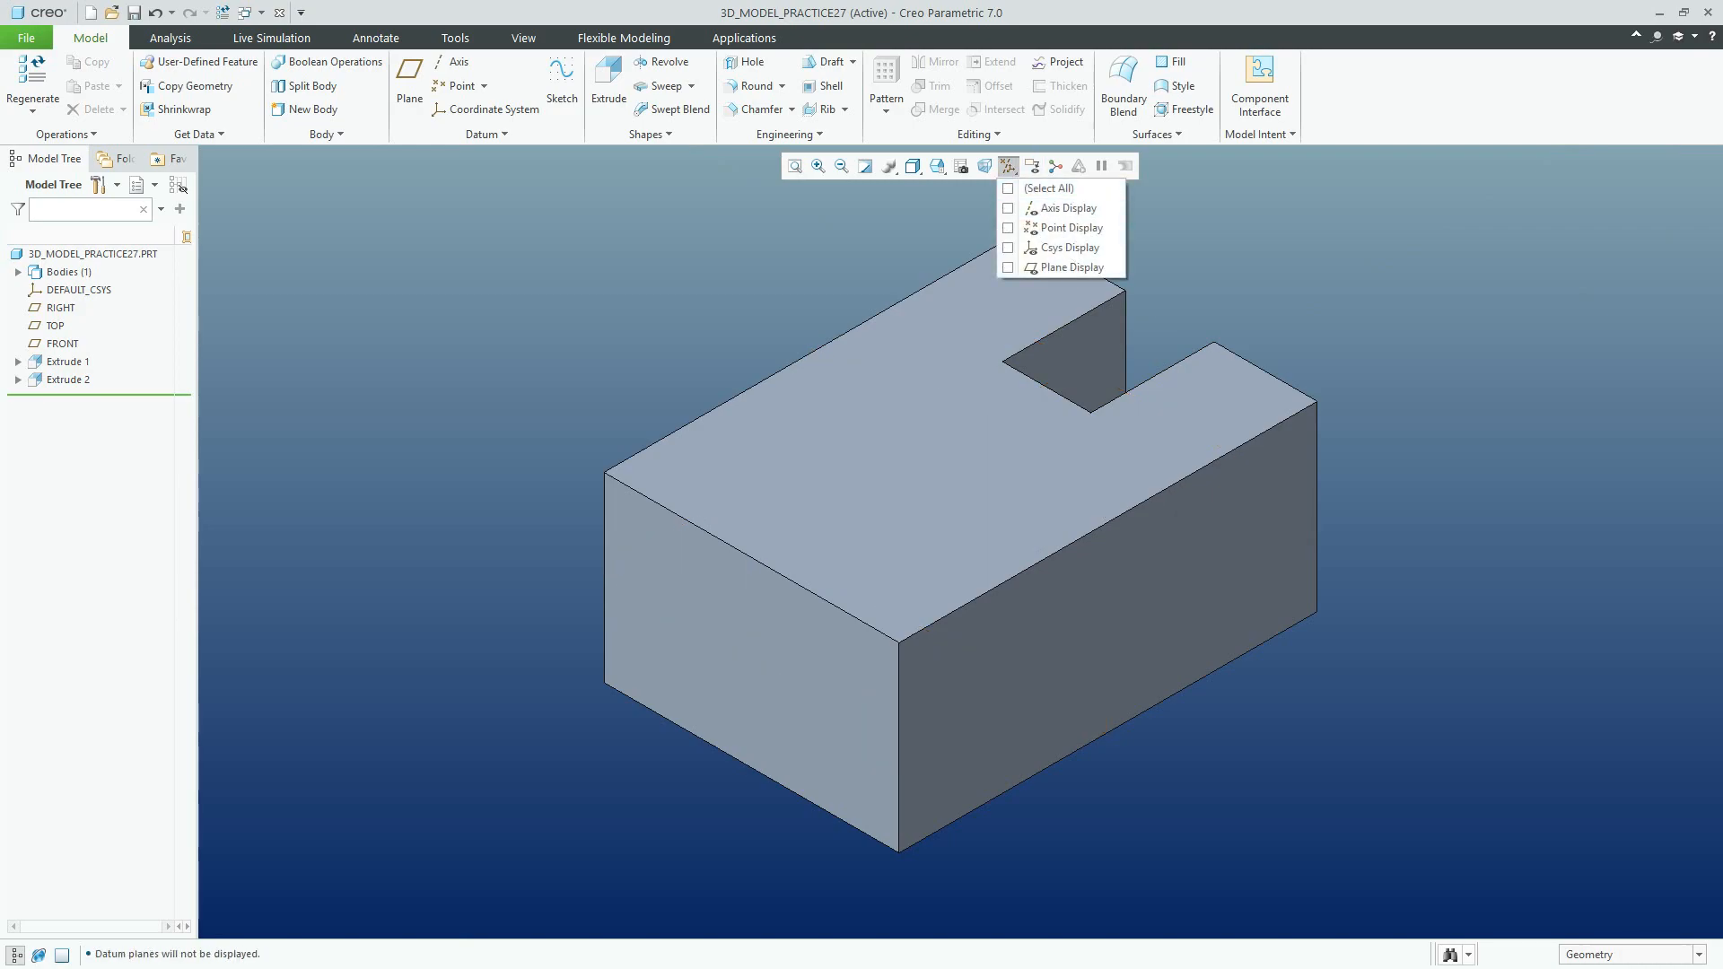
{"action": "left_click", "coordinate": [1007, 166]}
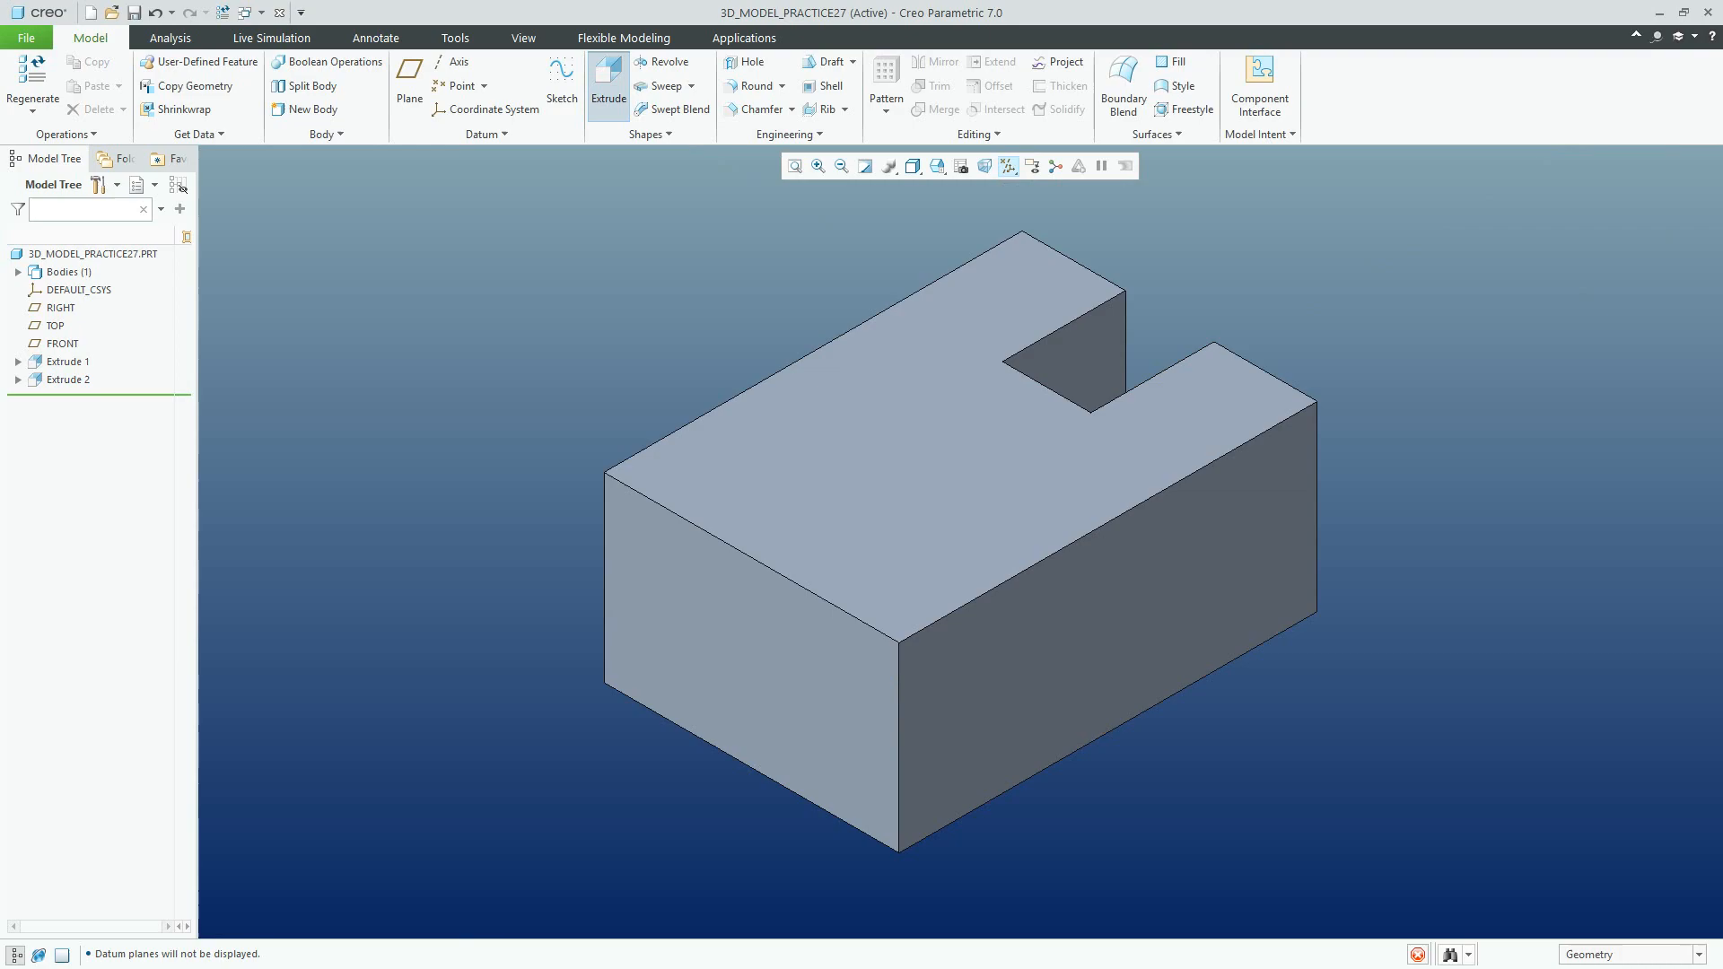
Step: Start a new extrude sketch on the block's long 85 x 37 mm side face, with the TOP plane as orientation reference
{"action": "left_click", "coordinate": [609, 86]}
{"action": "left_click", "coordinate": [291, 197]}
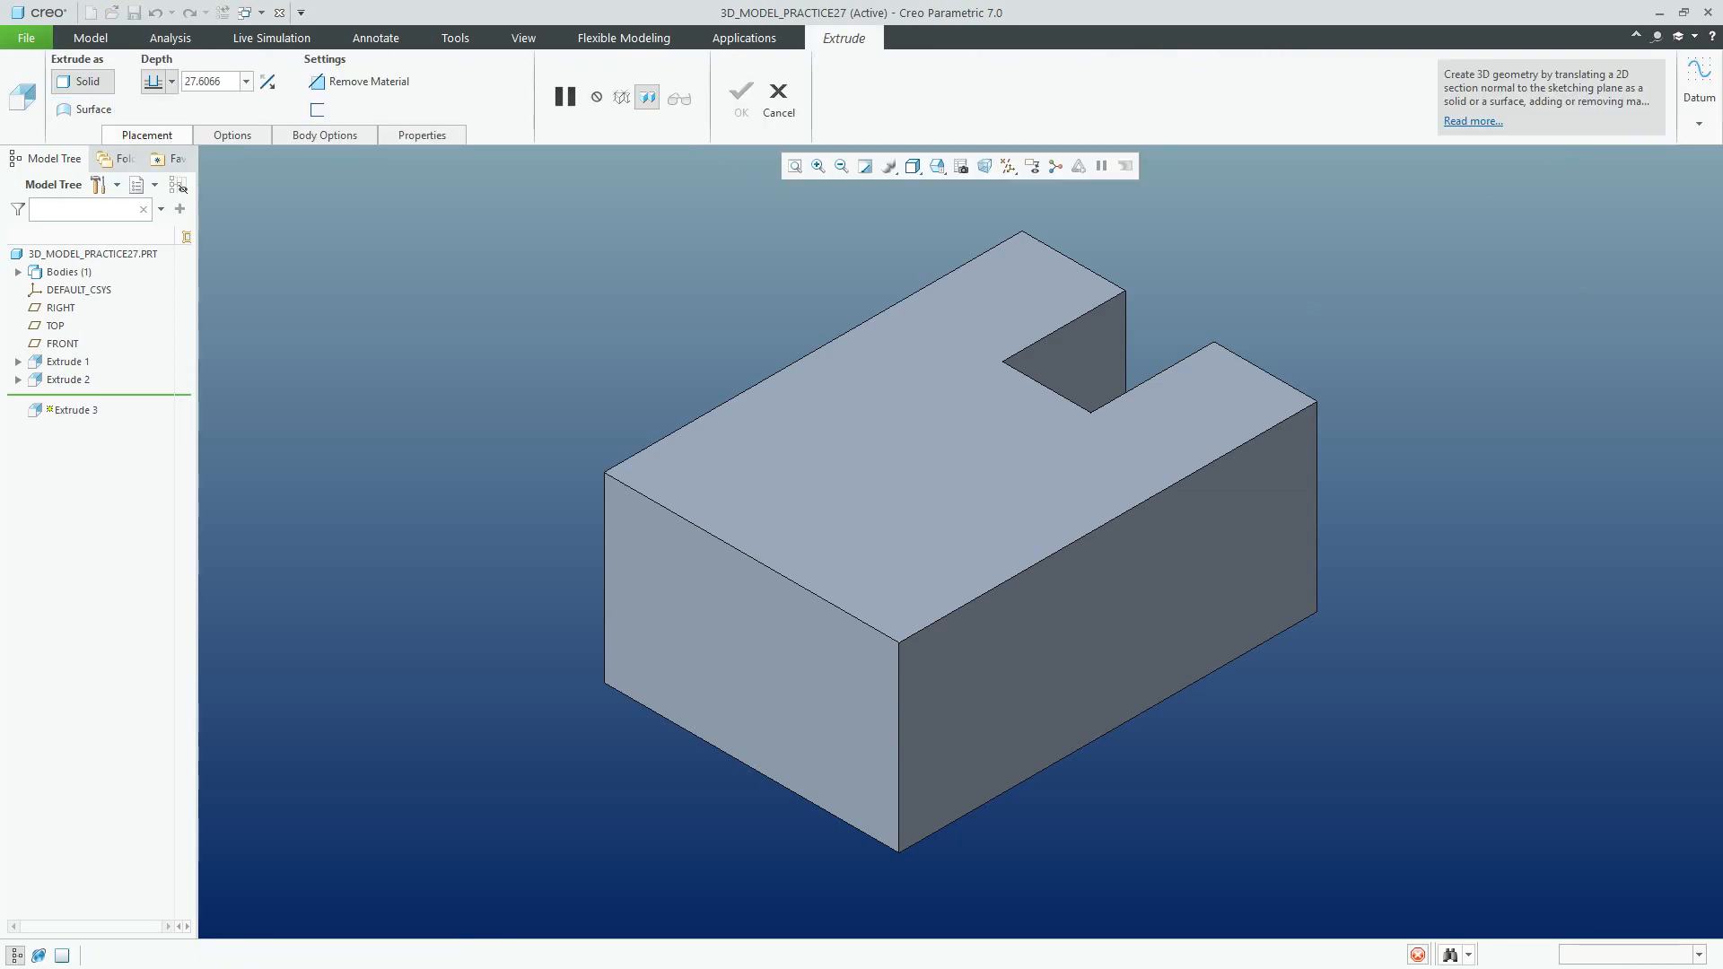
{"action": "left_click", "coordinate": [952, 787]}
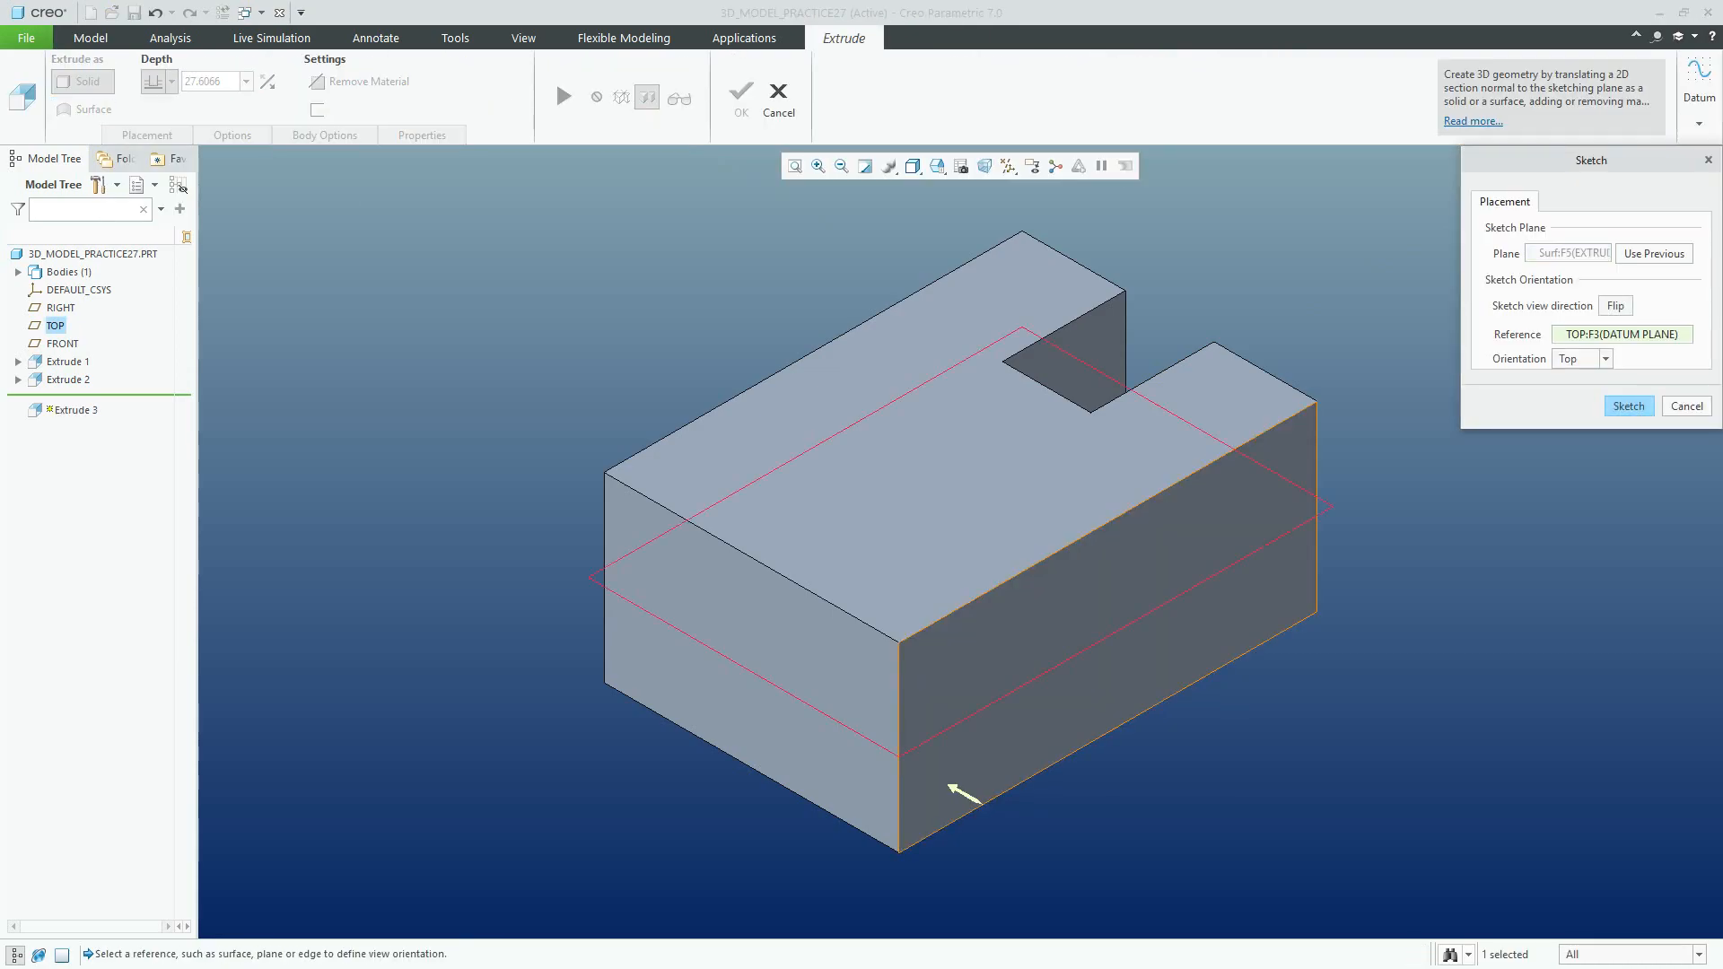
{"action": "left_click", "coordinate": [1628, 406]}
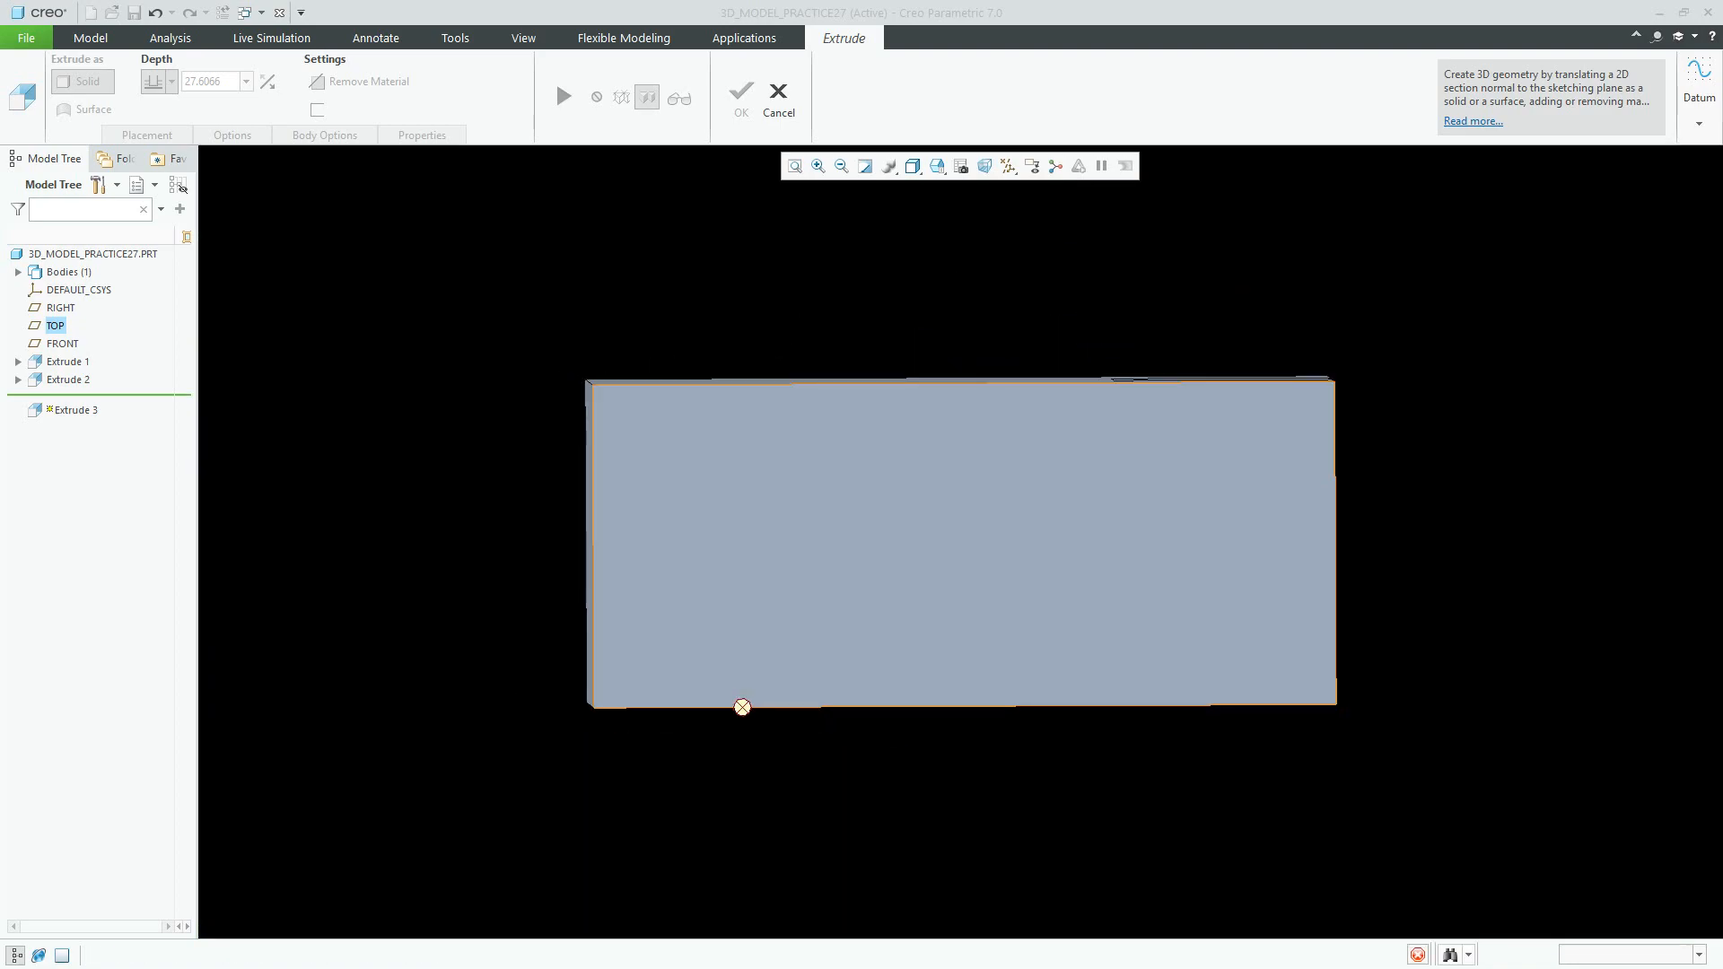
Step: Add the side face's left, upper and right edges as sketch references
{"action": "left_click", "coordinate": [45, 85]}
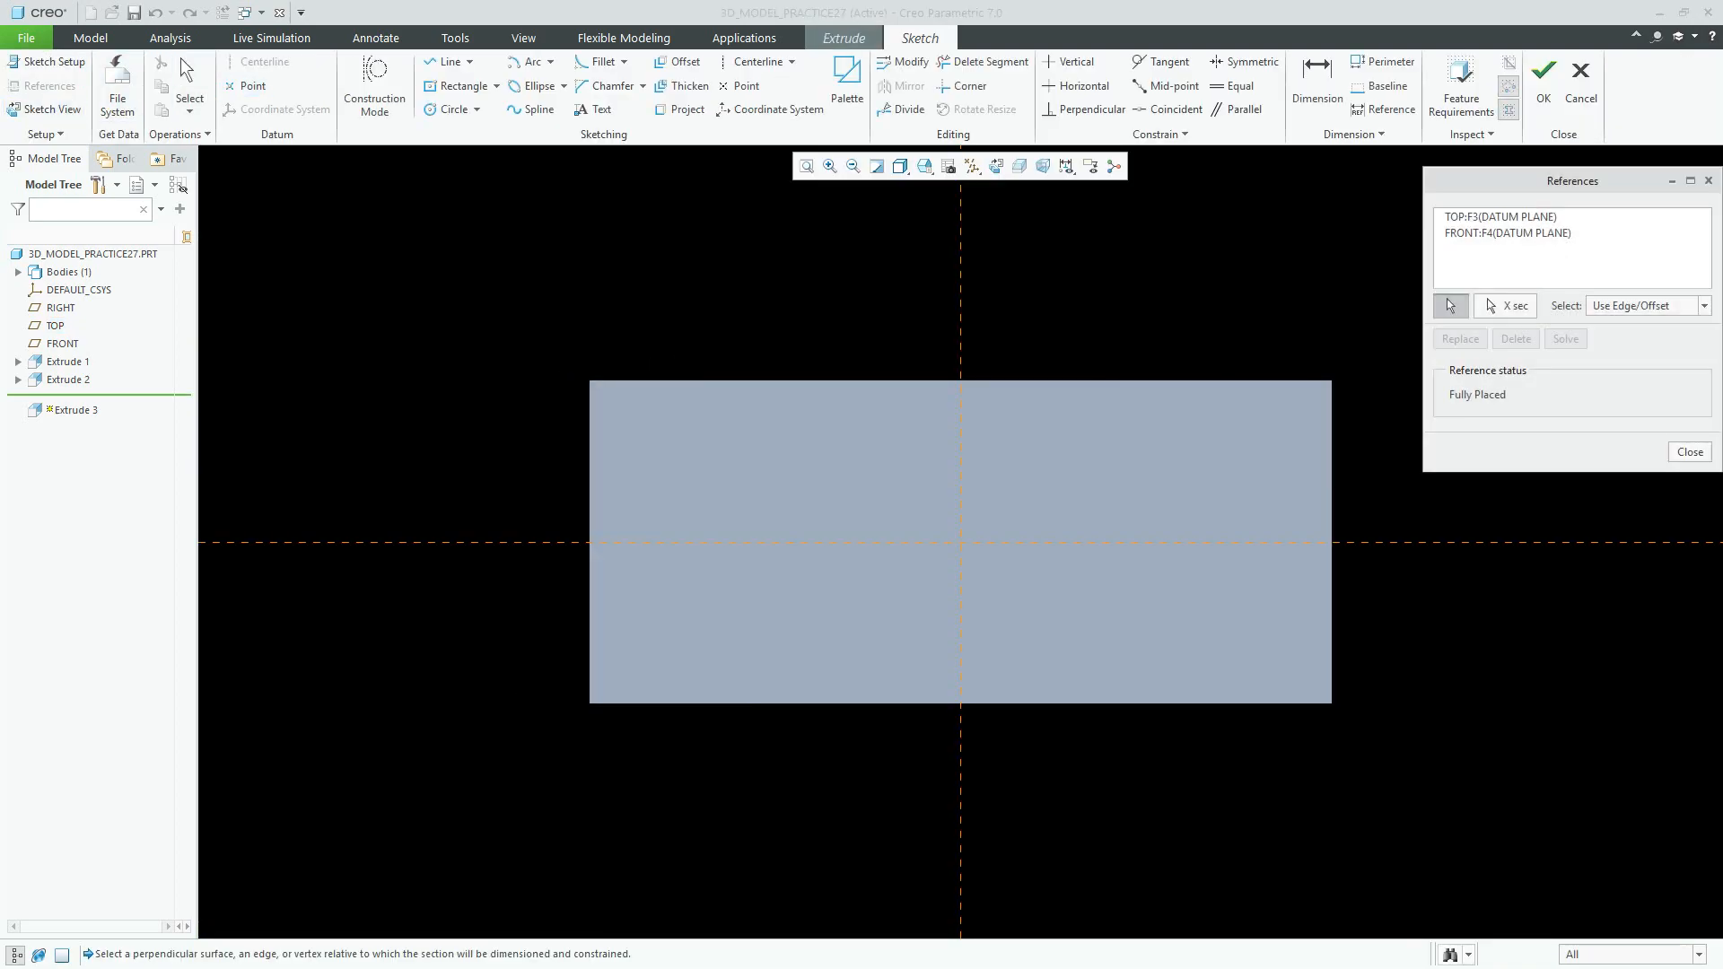
{"action": "left_click", "coordinate": [589, 476]}
{"action": "left_click", "coordinate": [718, 381]}
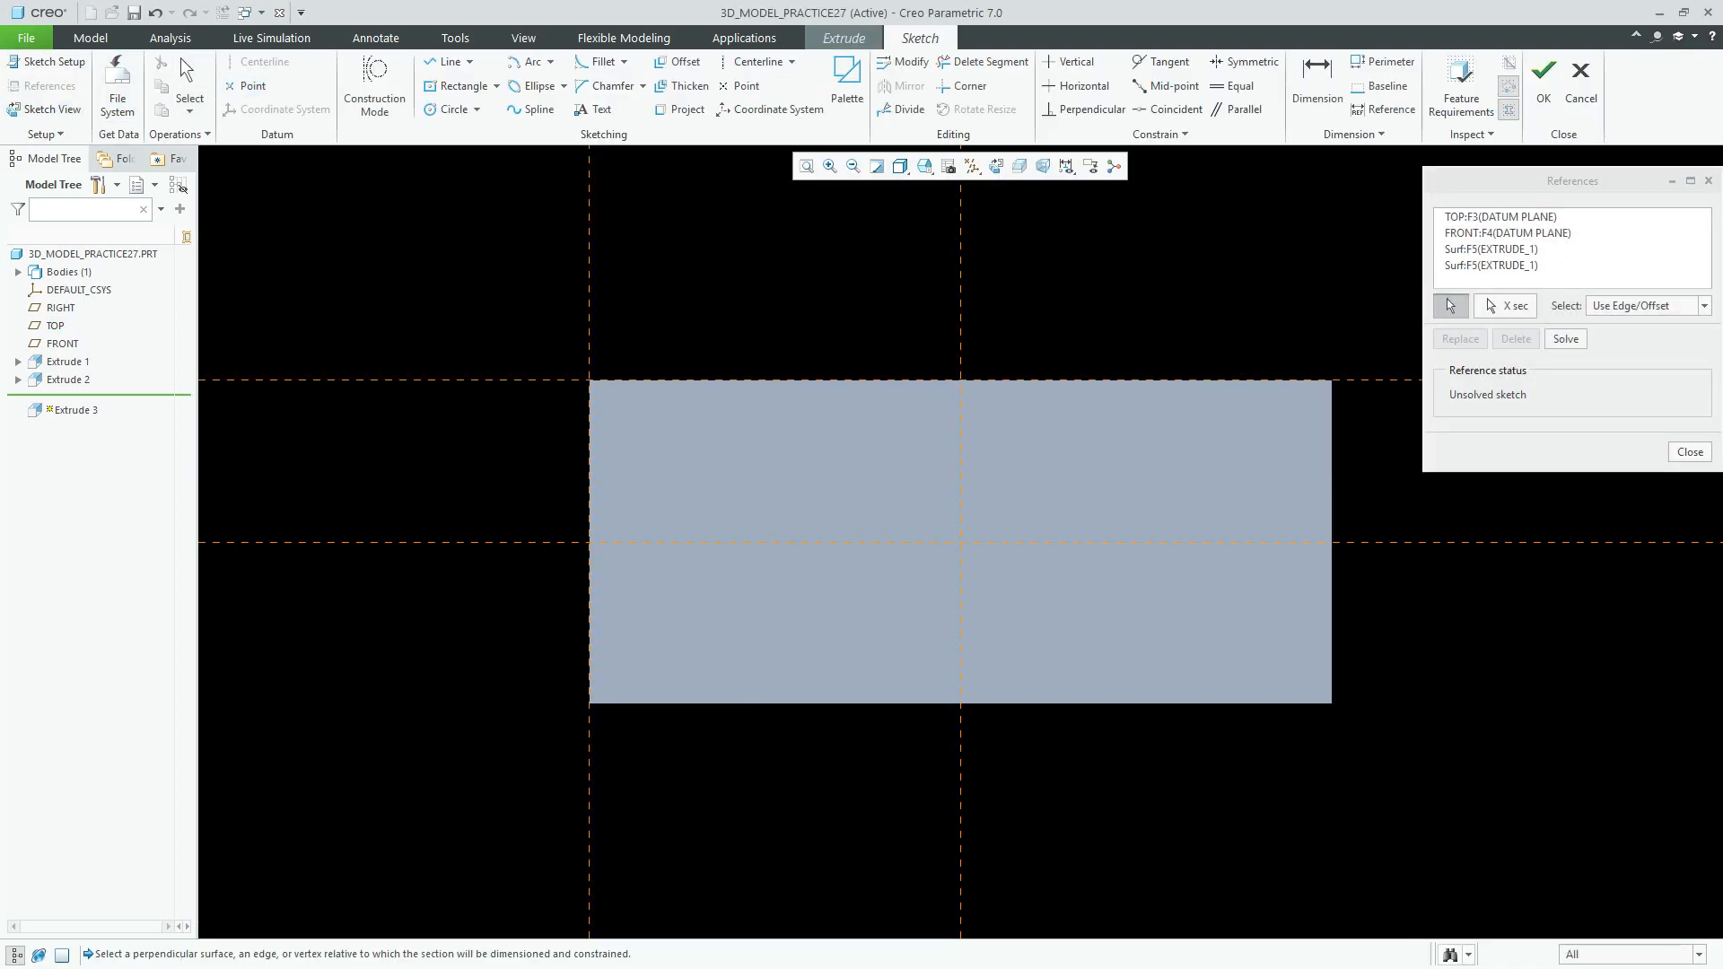
{"action": "left_click", "coordinate": [1332, 539]}
{"action": "left_click", "coordinate": [1690, 453]}
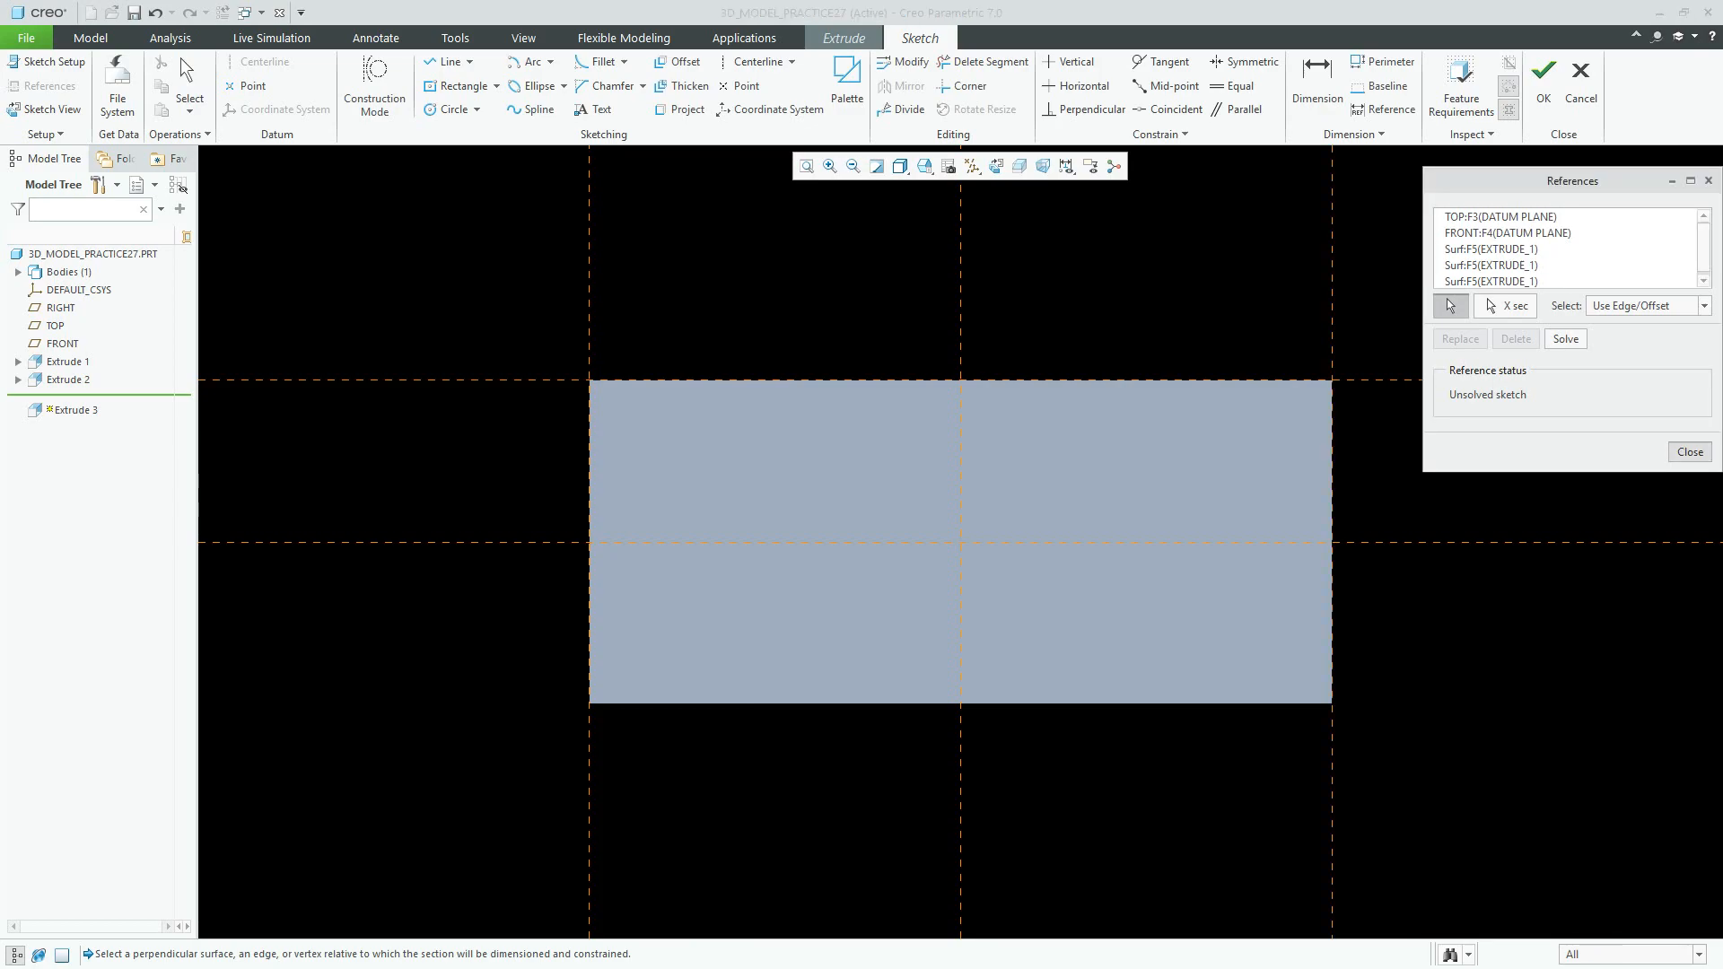
Step: Sketch a closed triangle sloping from the face's upper edge down to its right edge, with a corner at the upper-right reference intersection
{"action": "left_click", "coordinate": [446, 61]}
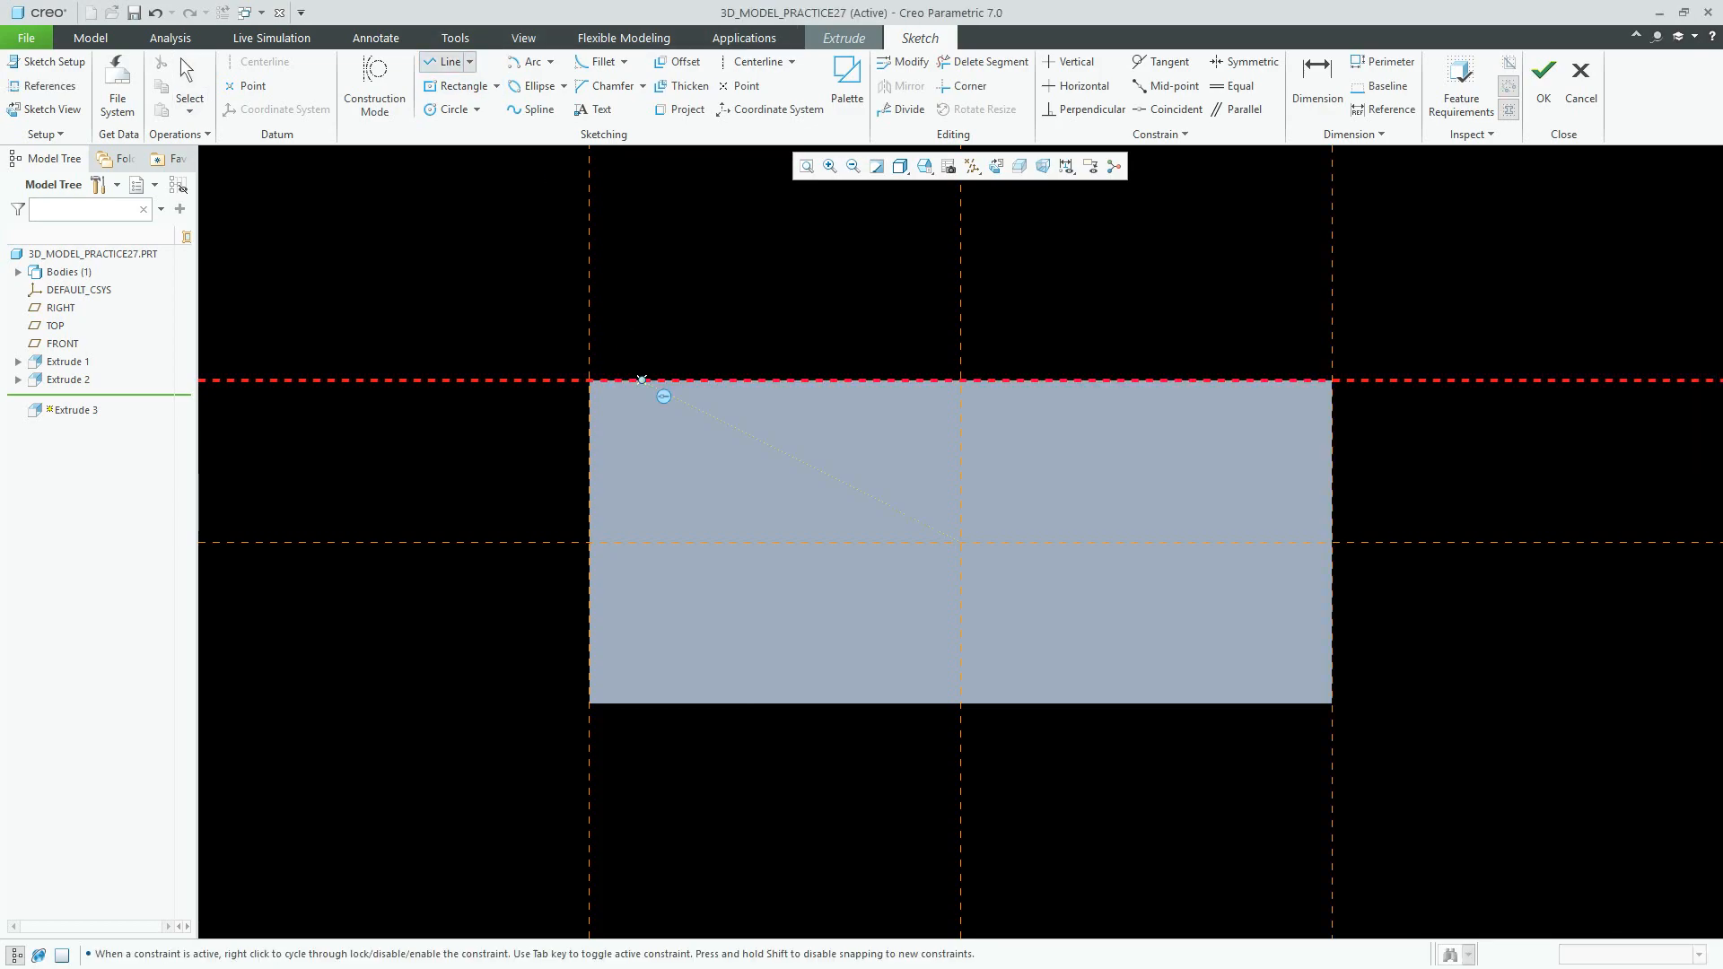
{"action": "left_click", "coordinate": [716, 381]}
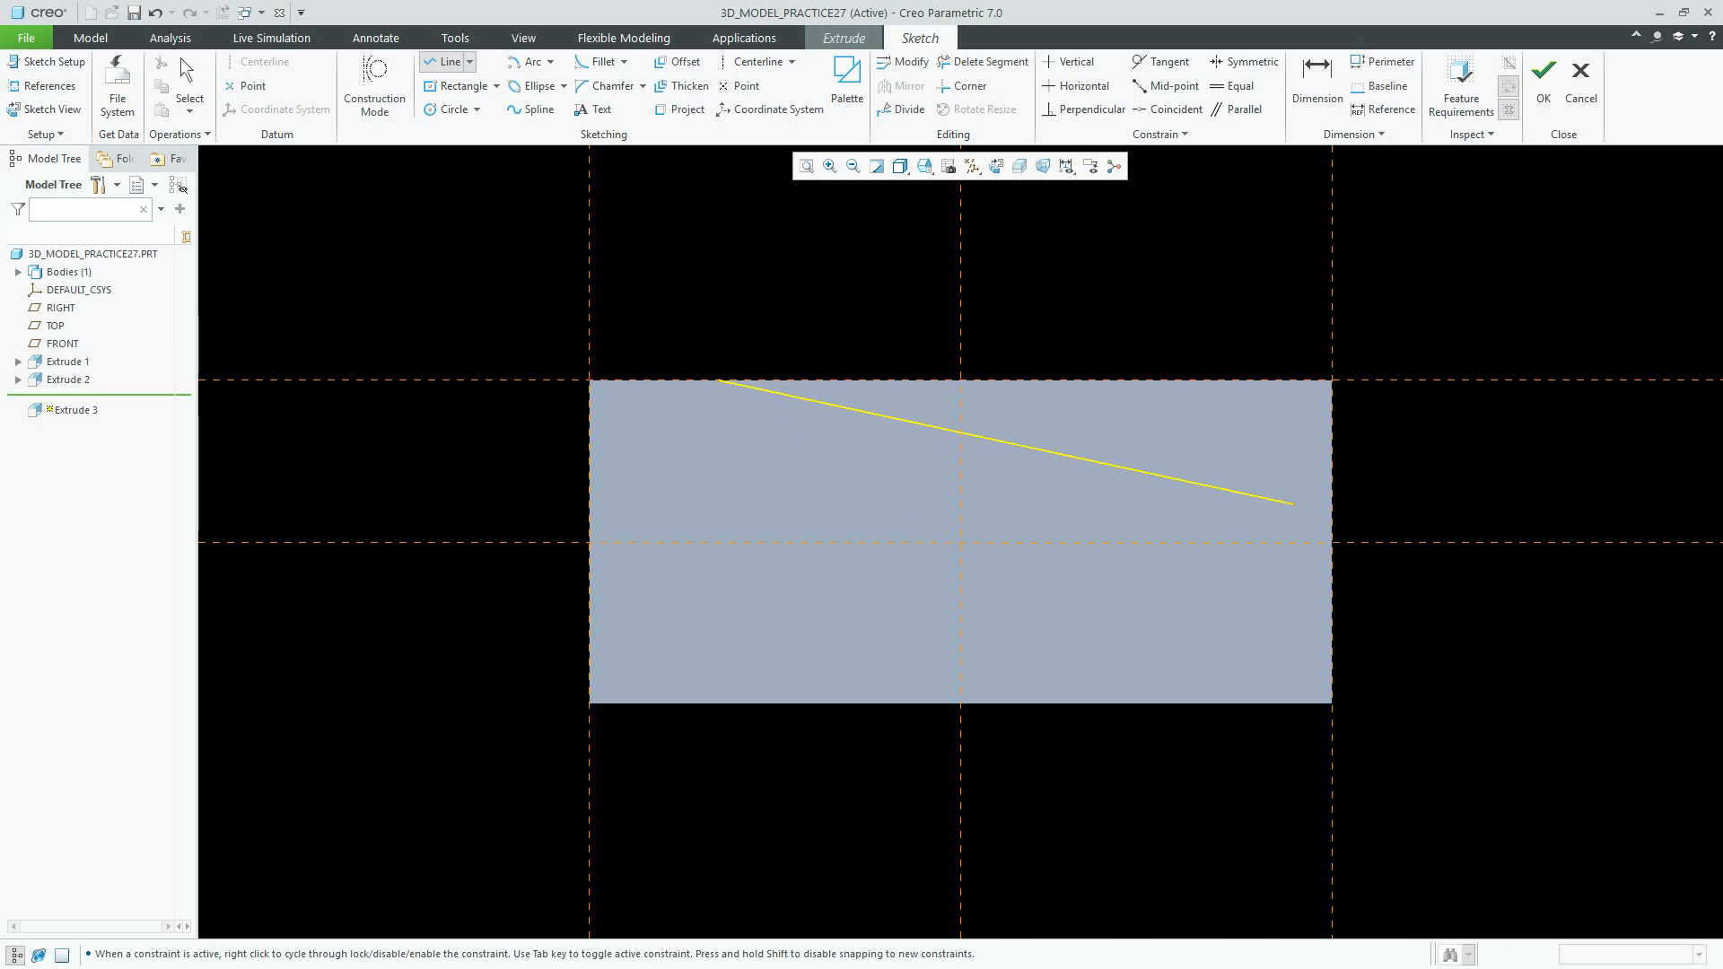
{"action": "left_click", "coordinate": [1332, 509]}
{"action": "left_click", "coordinate": [1332, 380]}
{"action": "left_click", "coordinate": [719, 381]}
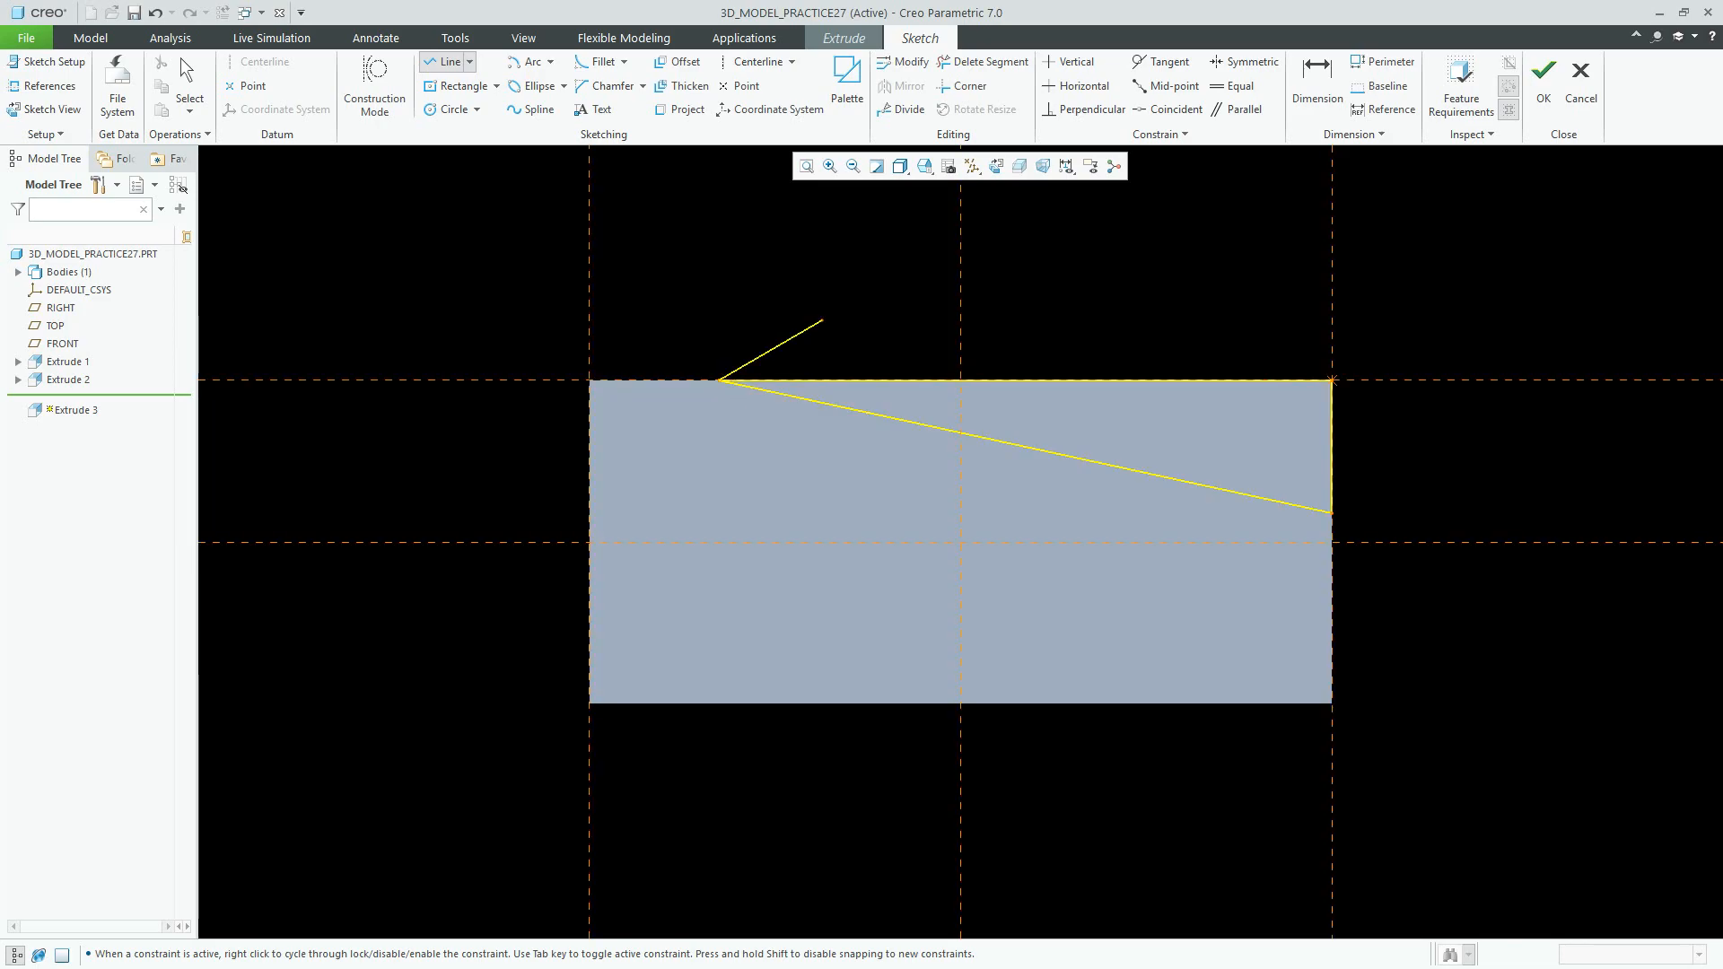
{"action": "middle_click", "coordinate": [820, 320]}
Step: Dimension the slope's upper end 25 mm from the face's left edge and its lower end 25 mm above the bottom edge
{"action": "left_click", "coordinate": [1318, 86]}
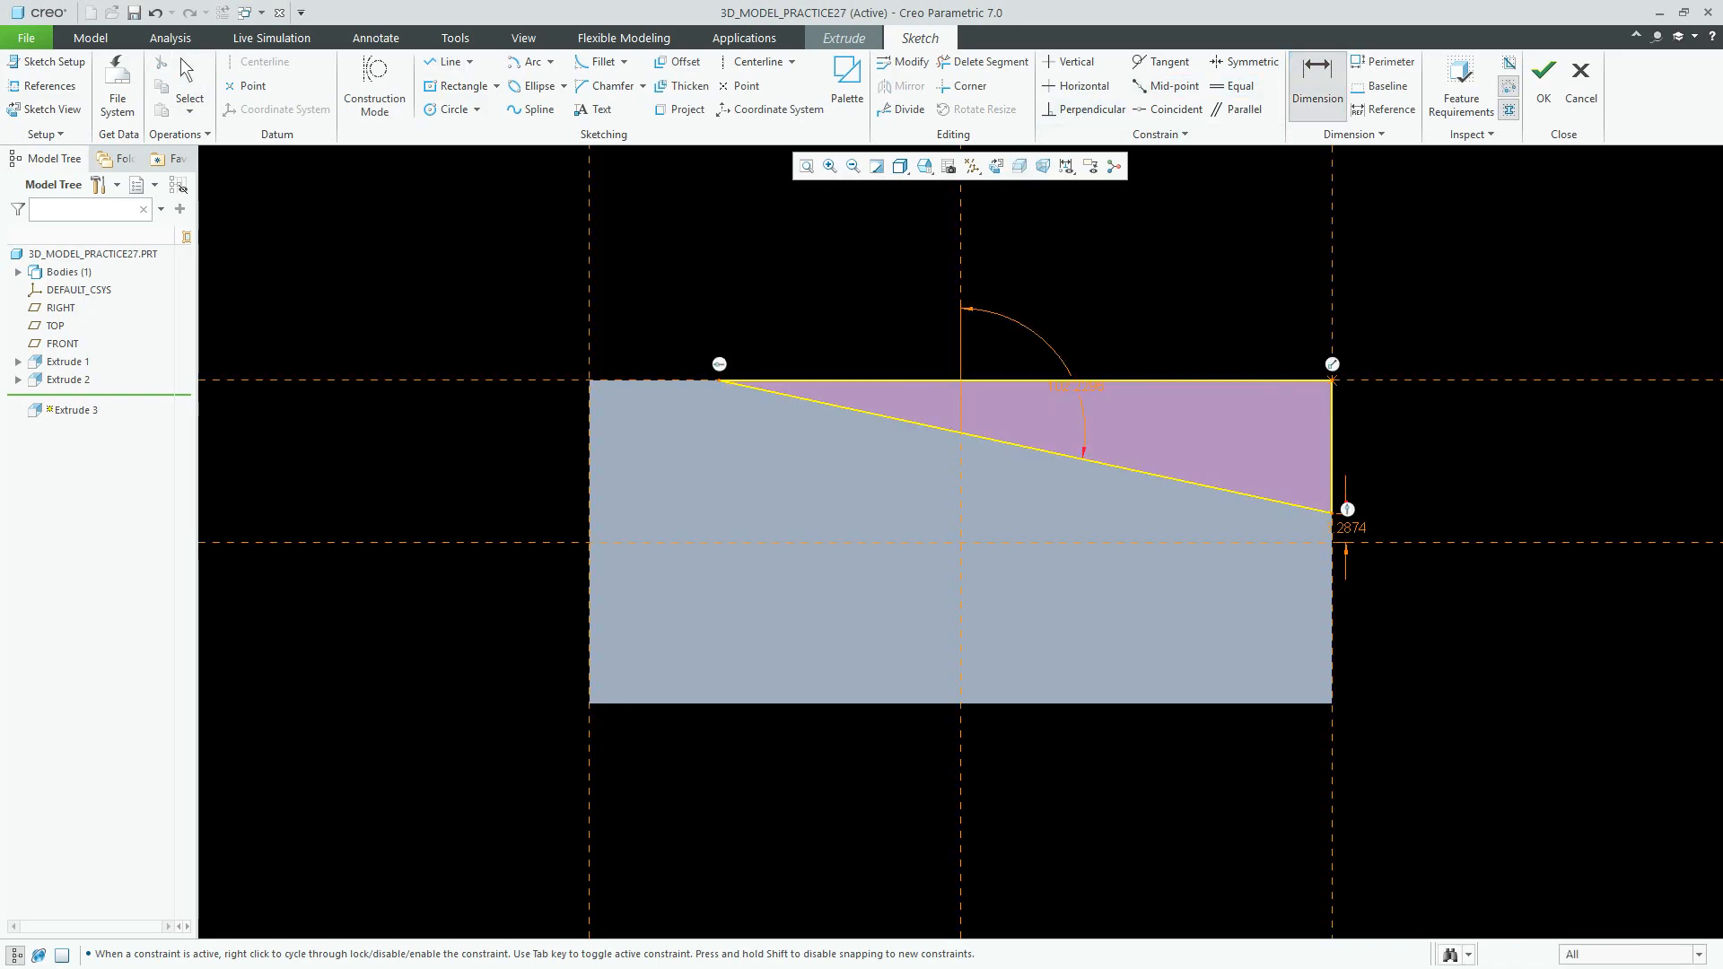
{"action": "left_click", "coordinate": [719, 380]}
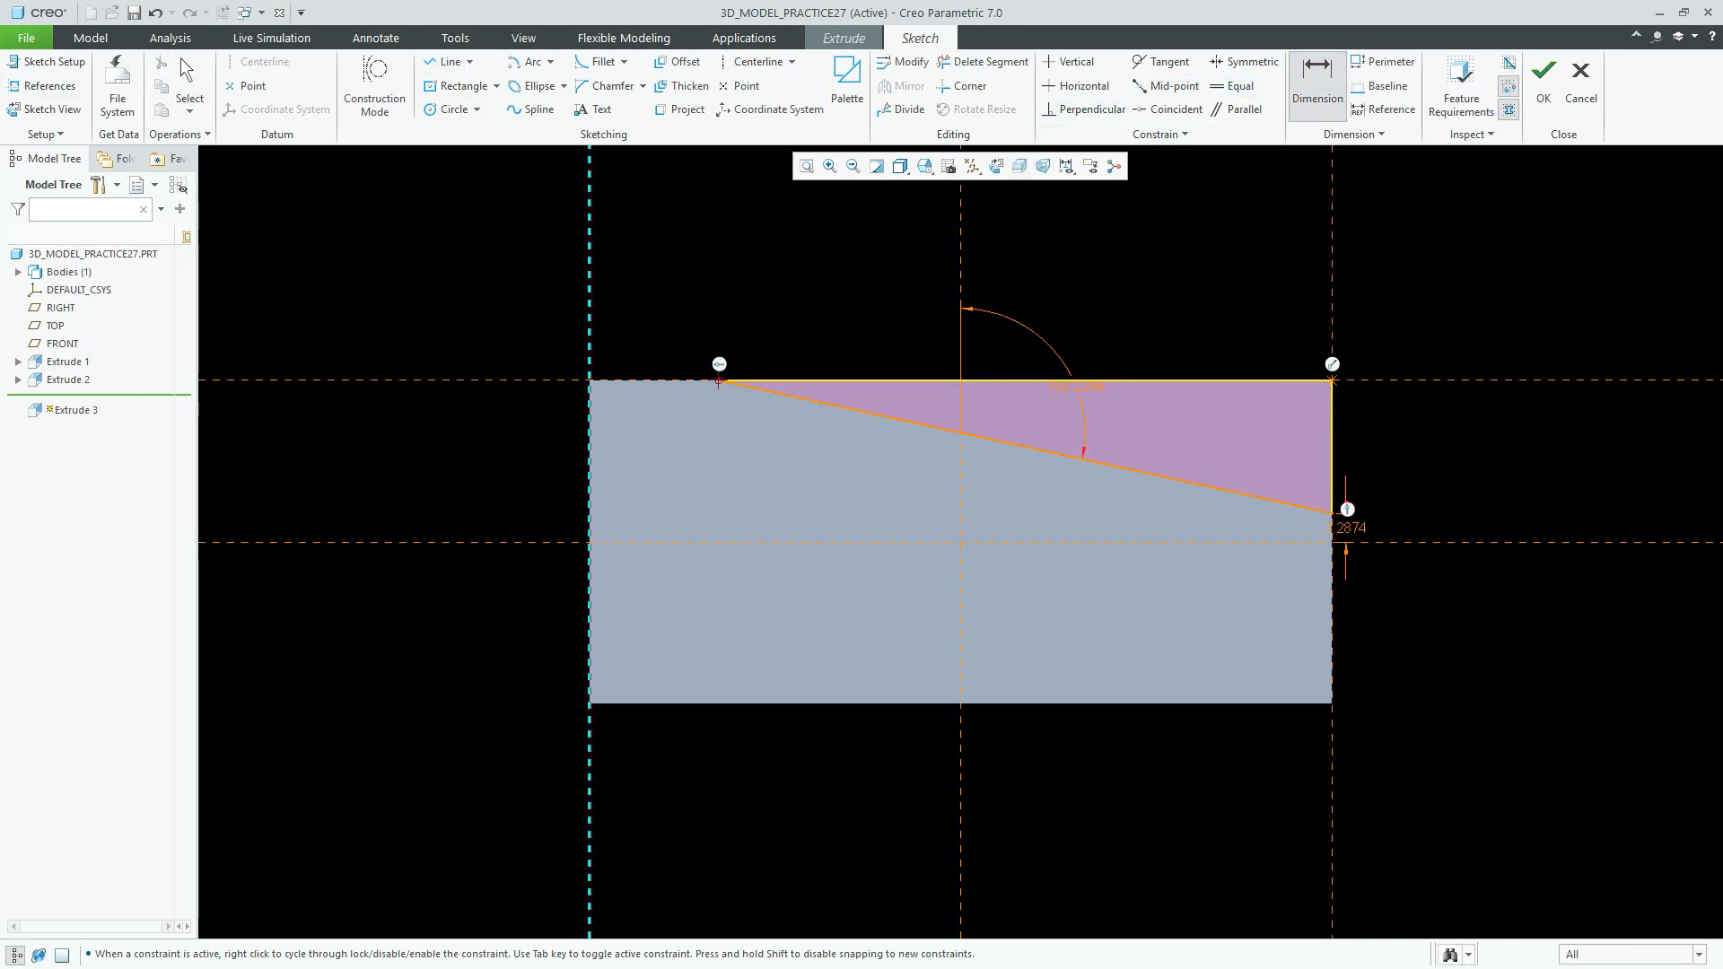
{"action": "middle_click", "coordinate": [689, 276]}
{"action": "type", "text": "2"}
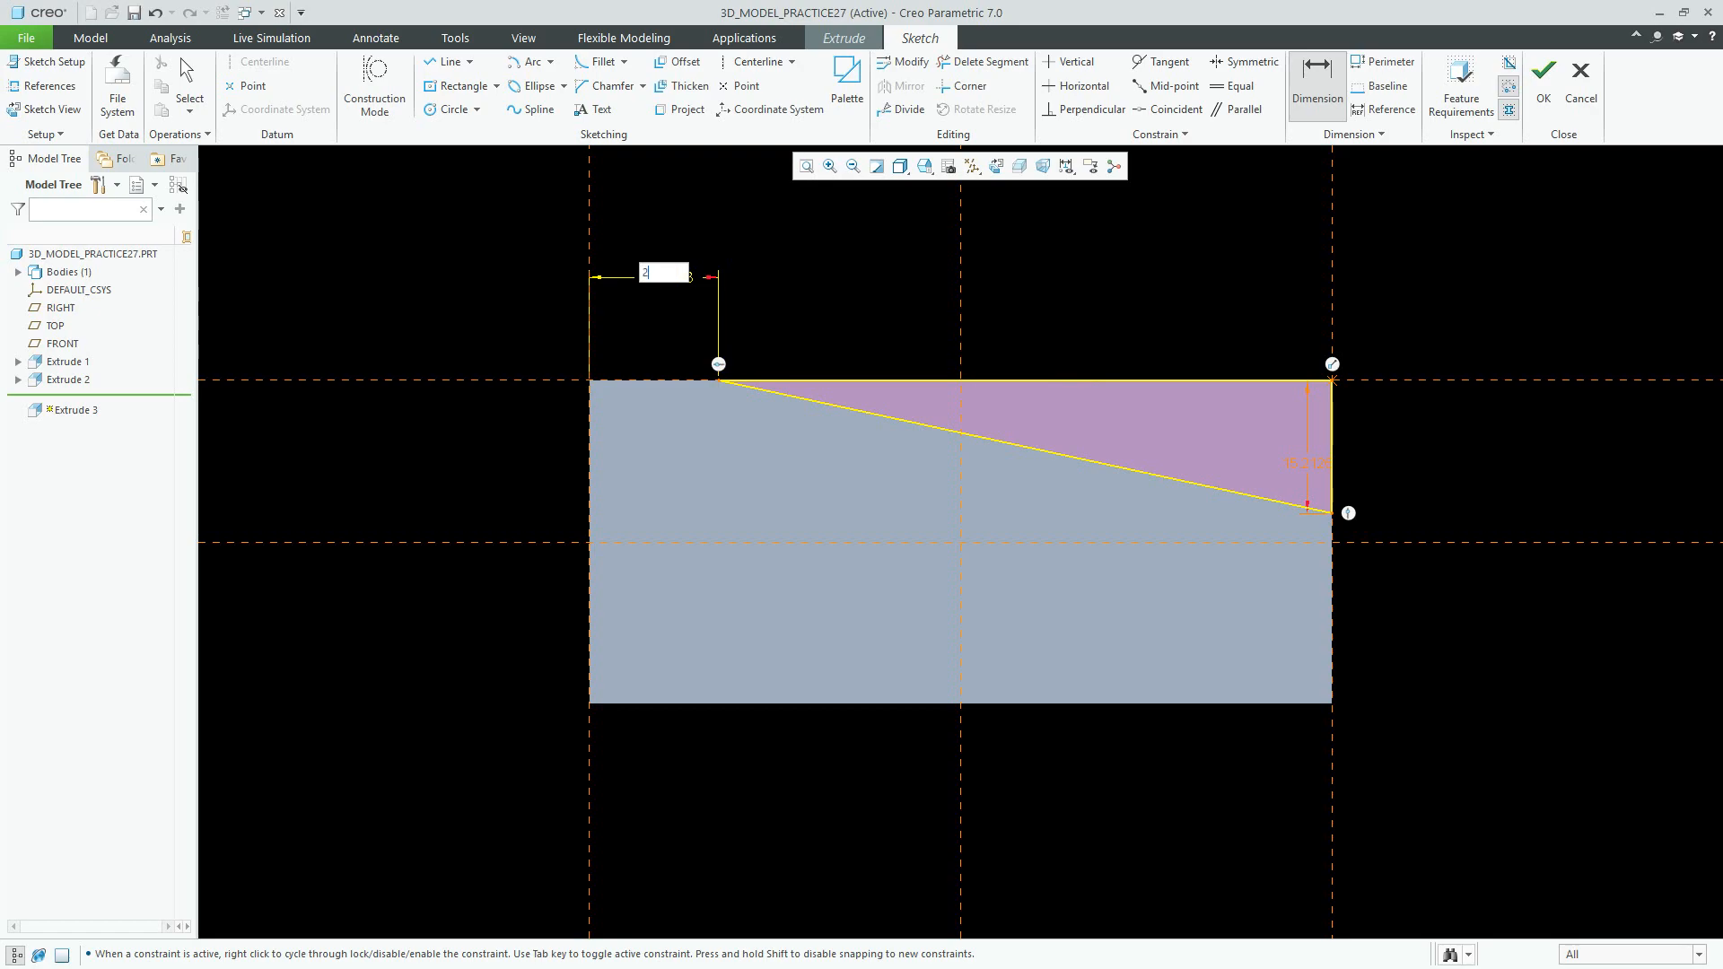
{"action": "type", "text": "5"}
{"action": "key", "text": "Return"}
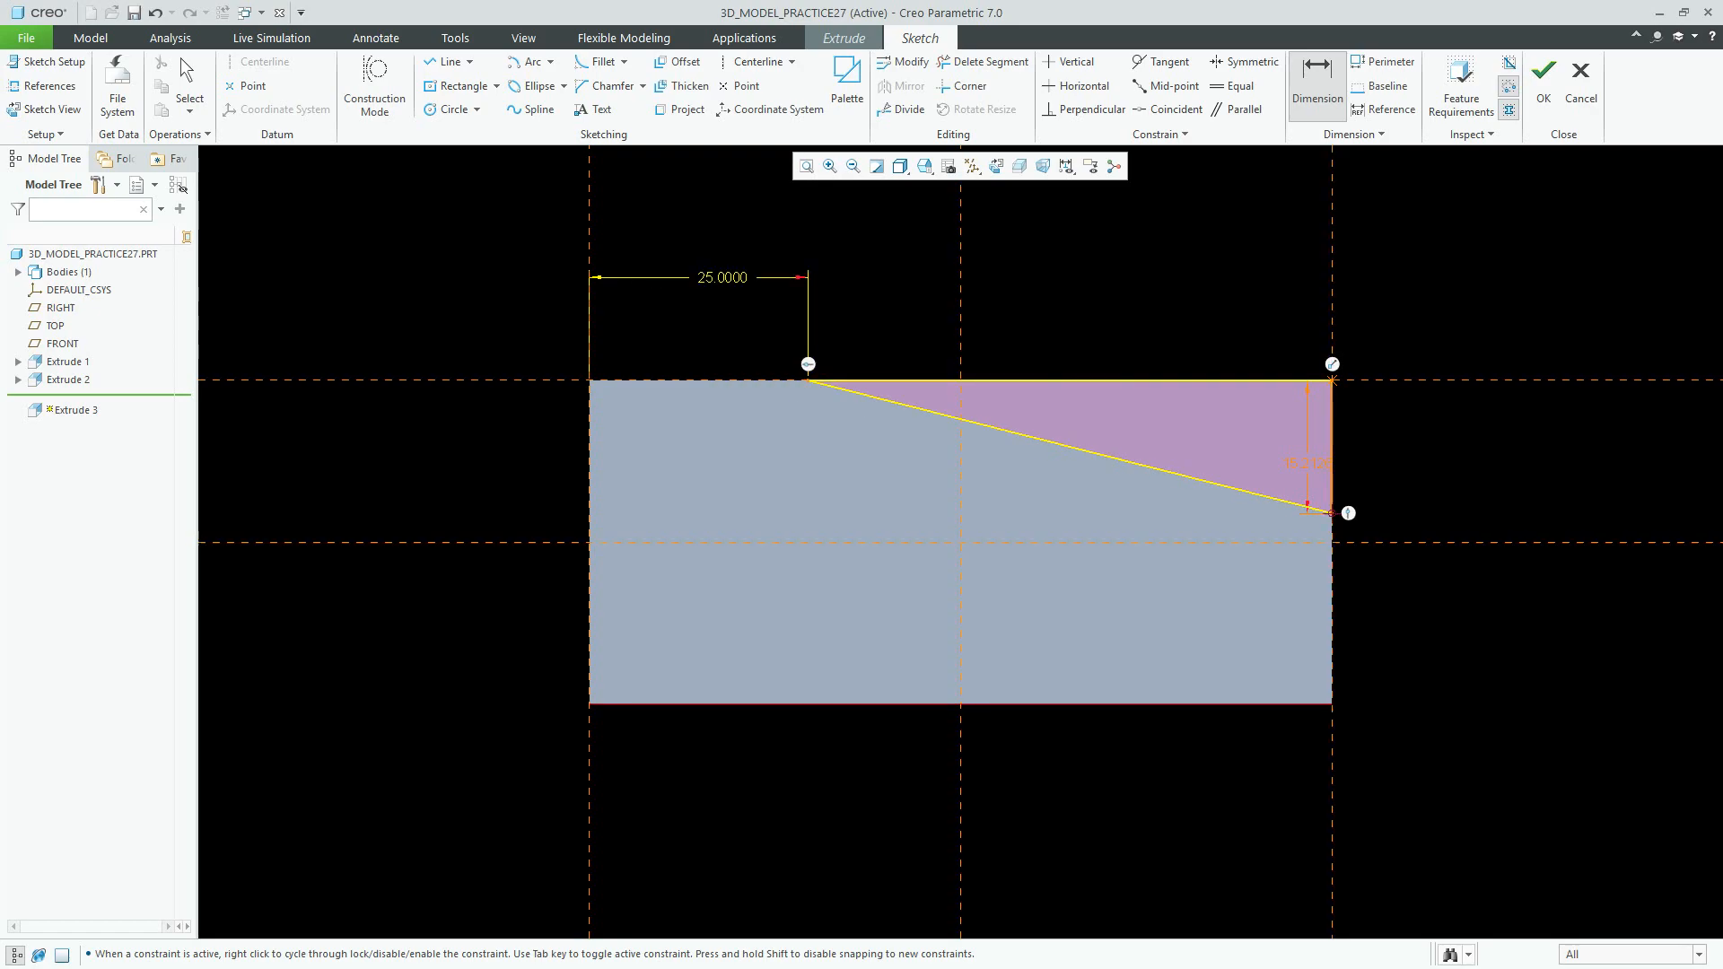
{"action": "middle_click", "coordinate": [1378, 608]}
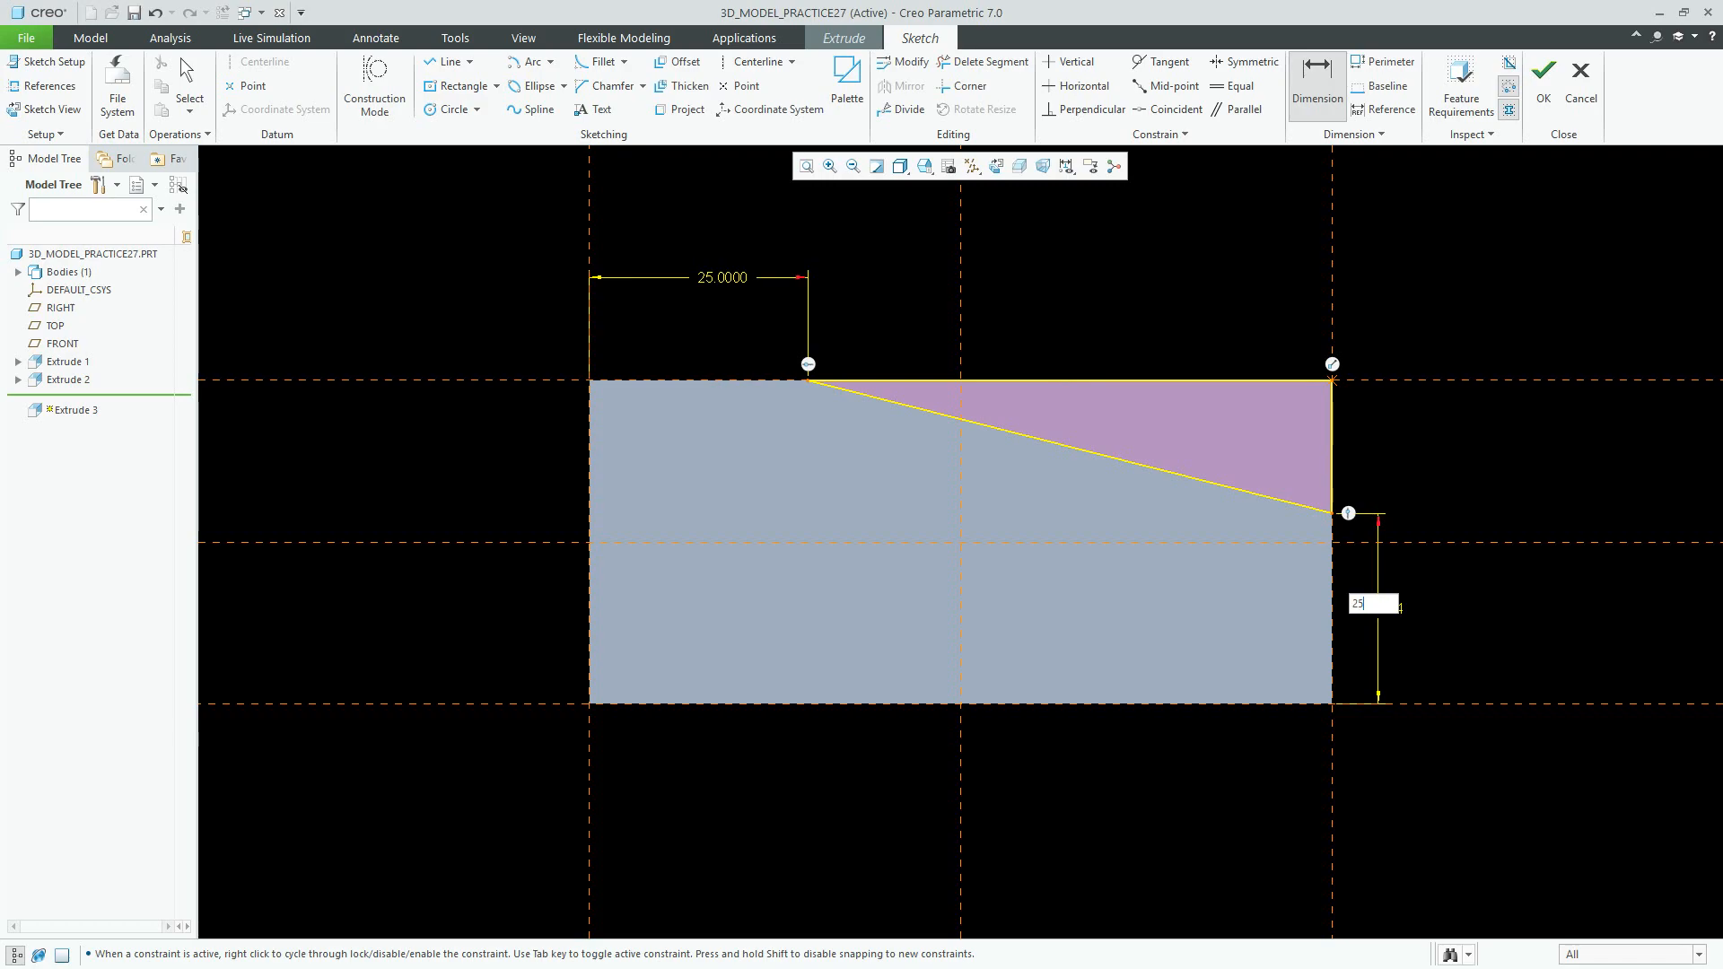
{"action": "key", "text": "Return"}
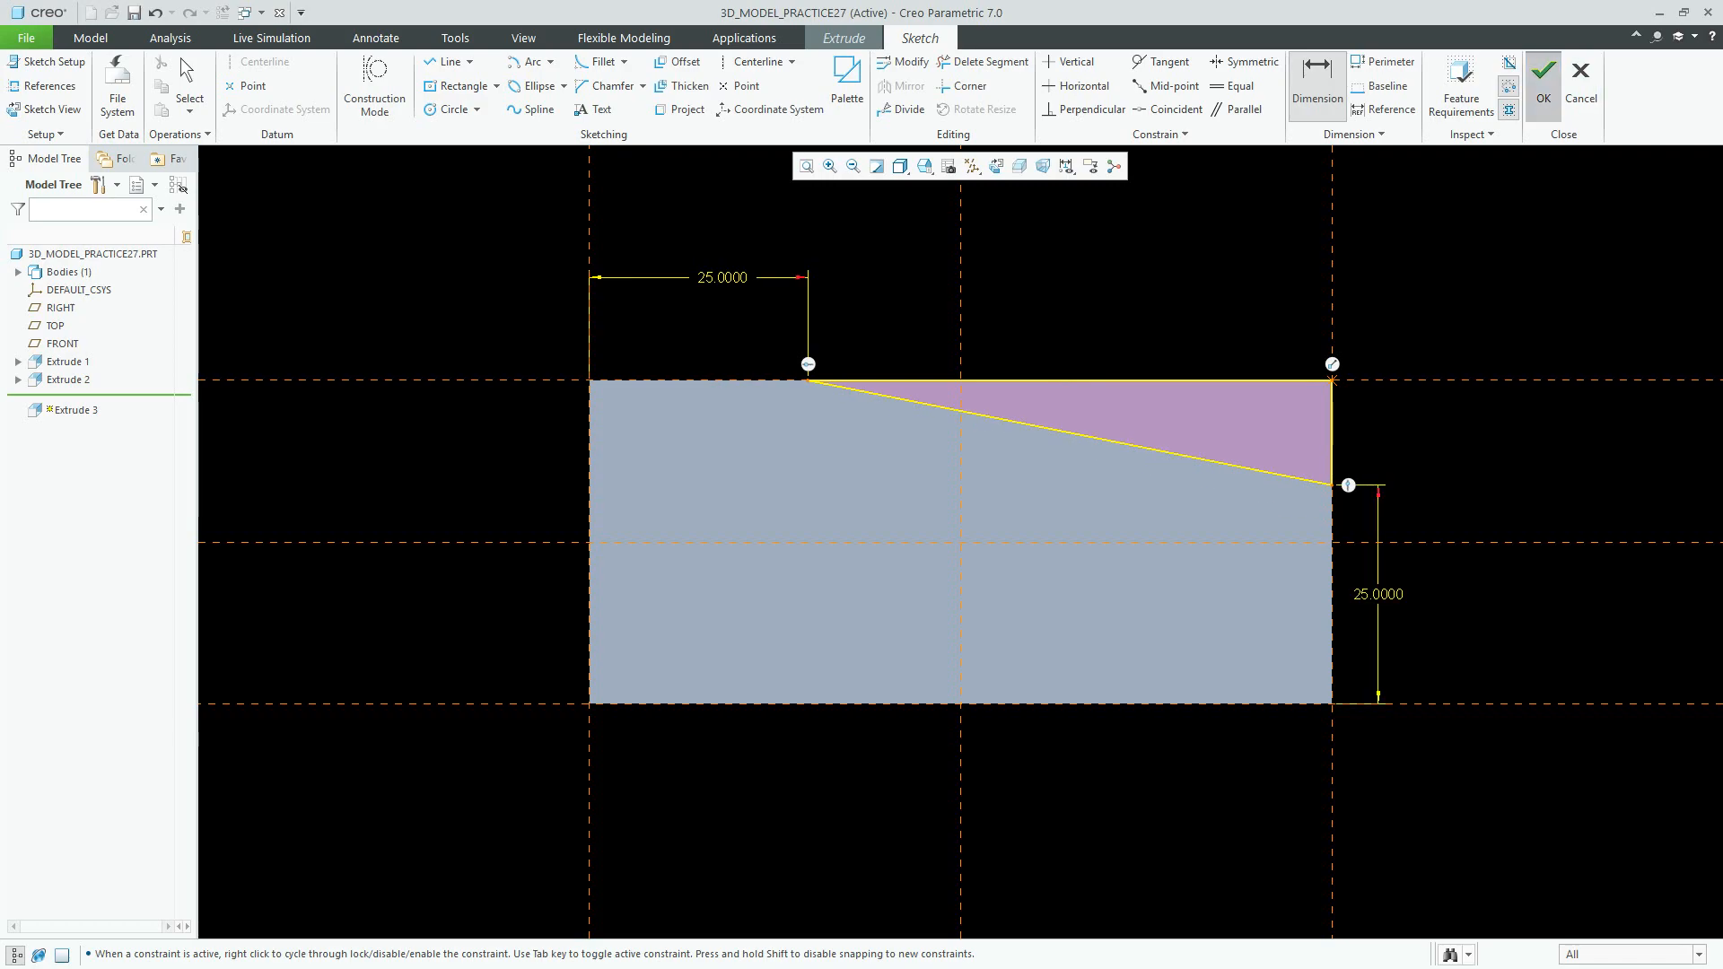
Step: Finish the sketch, restore the standard orientation and cut the triangle into the block with the direction flipped and depth Through All
{"action": "left_click", "coordinate": [1544, 86]}
{"action": "left_click", "coordinate": [937, 166]}
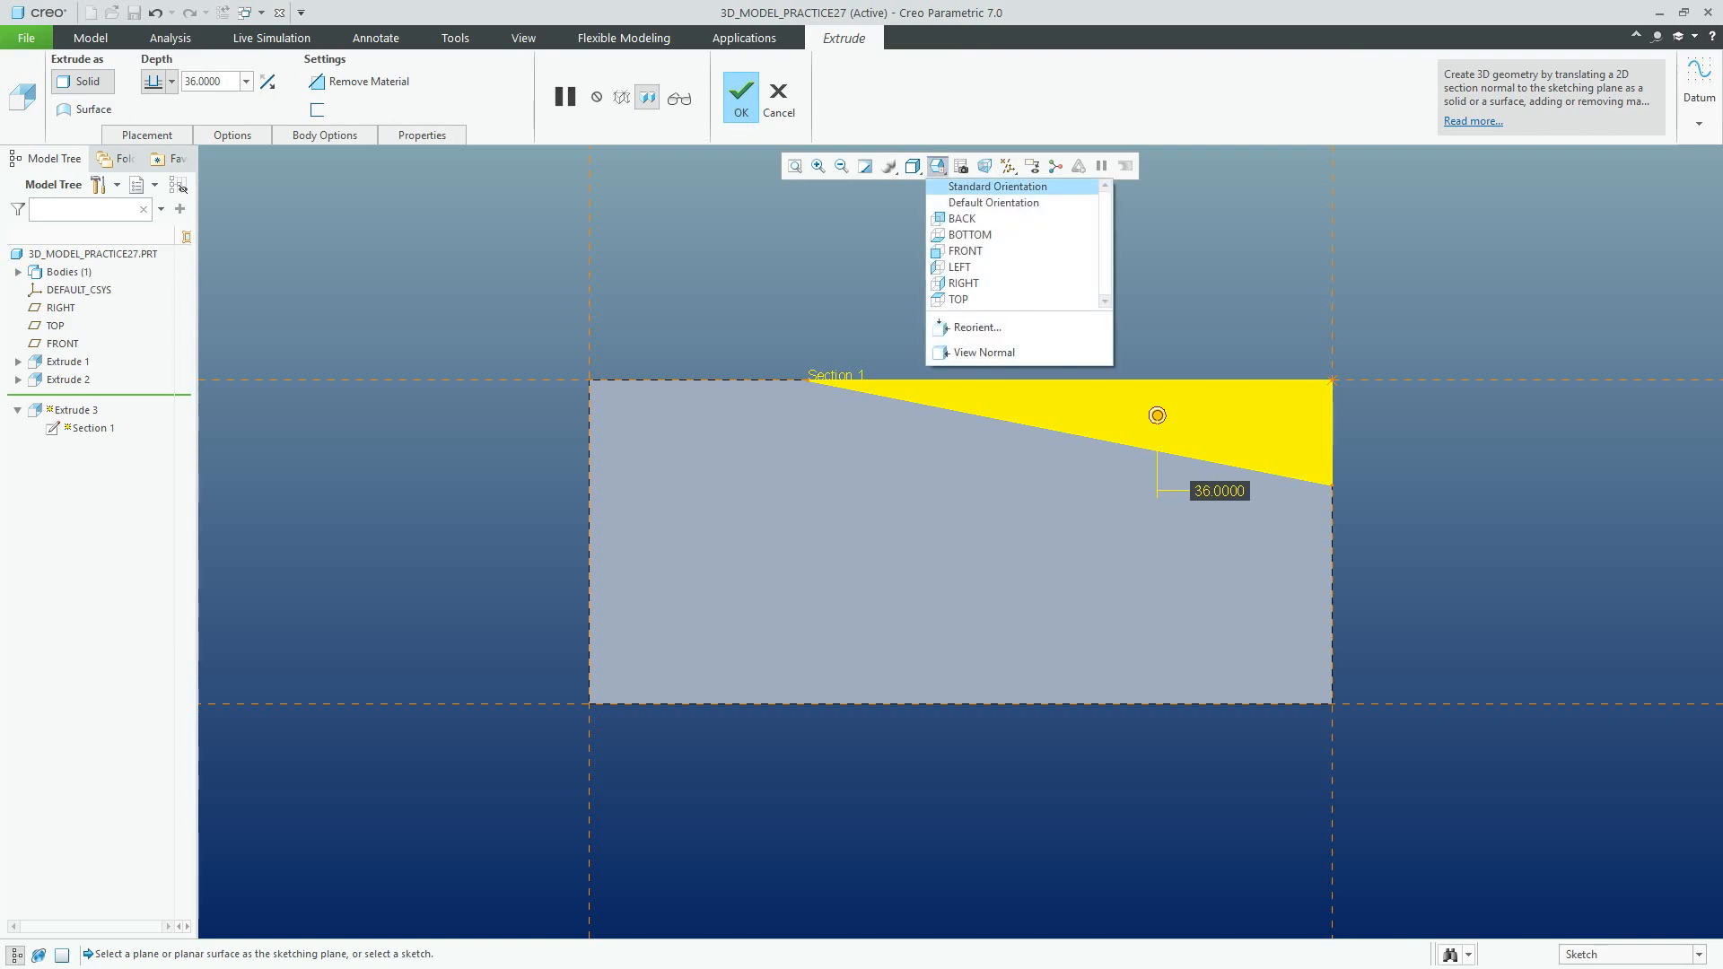
{"action": "left_click", "coordinate": [974, 183]}
{"action": "left_click", "coordinate": [359, 81]}
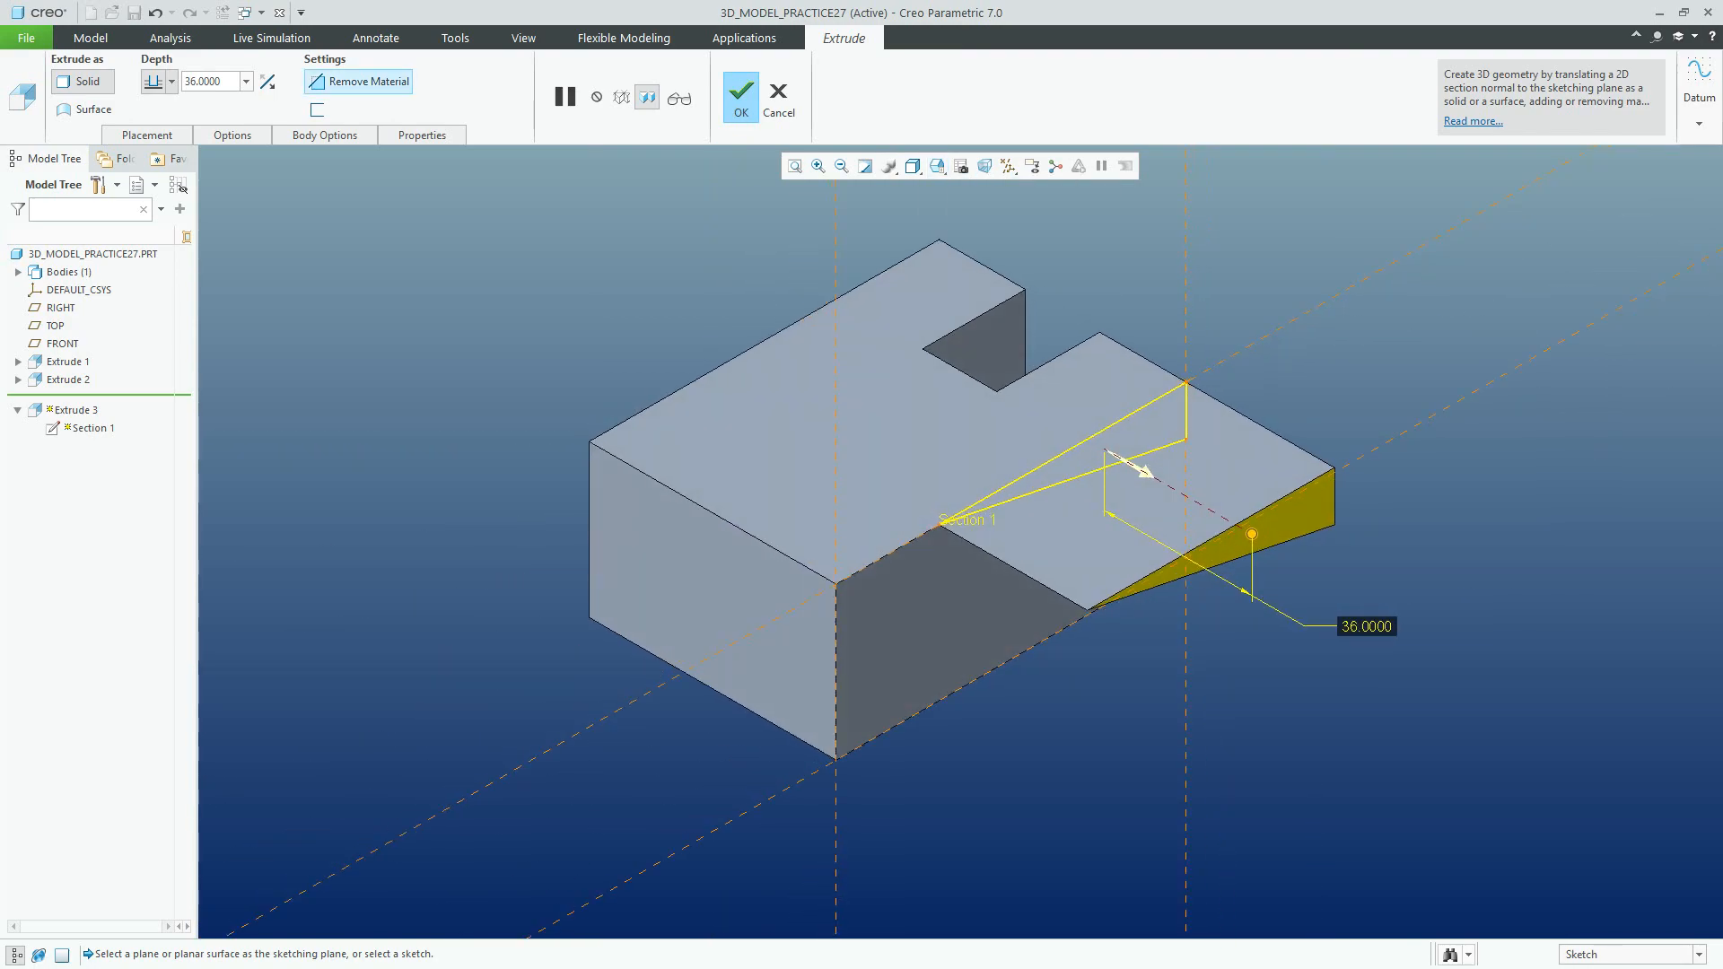
{"action": "left_click", "coordinate": [268, 81]}
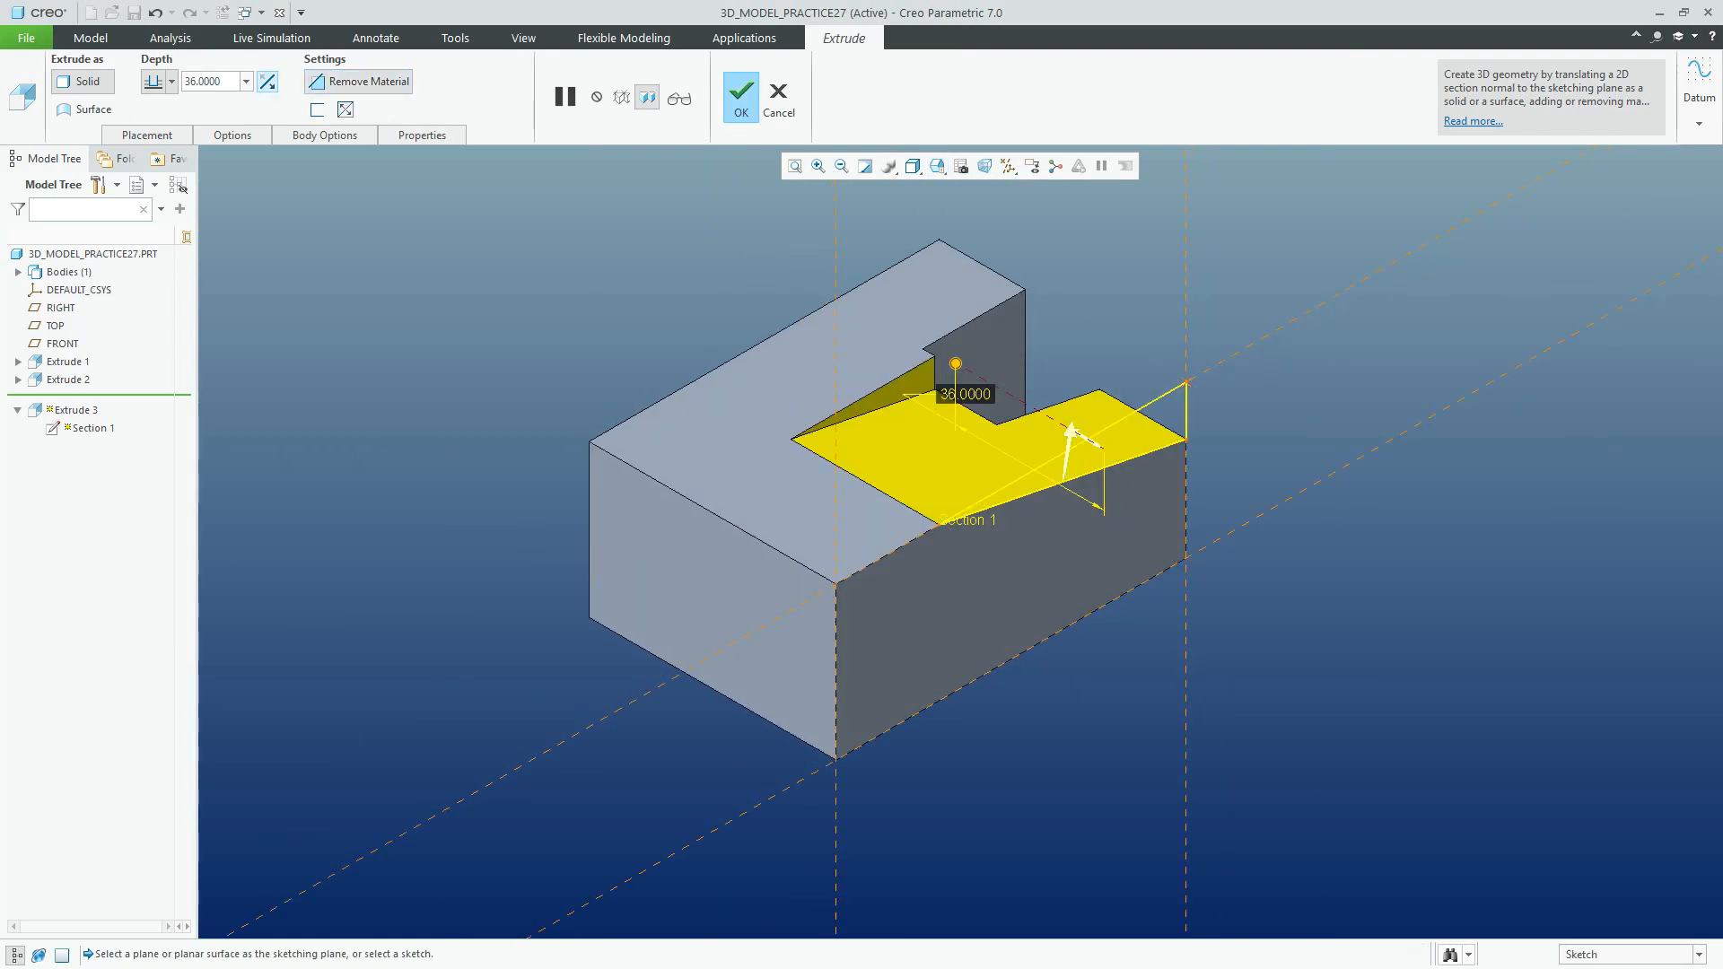
{"action": "left_click", "coordinate": [172, 81]}
{"action": "left_click", "coordinate": [153, 183]}
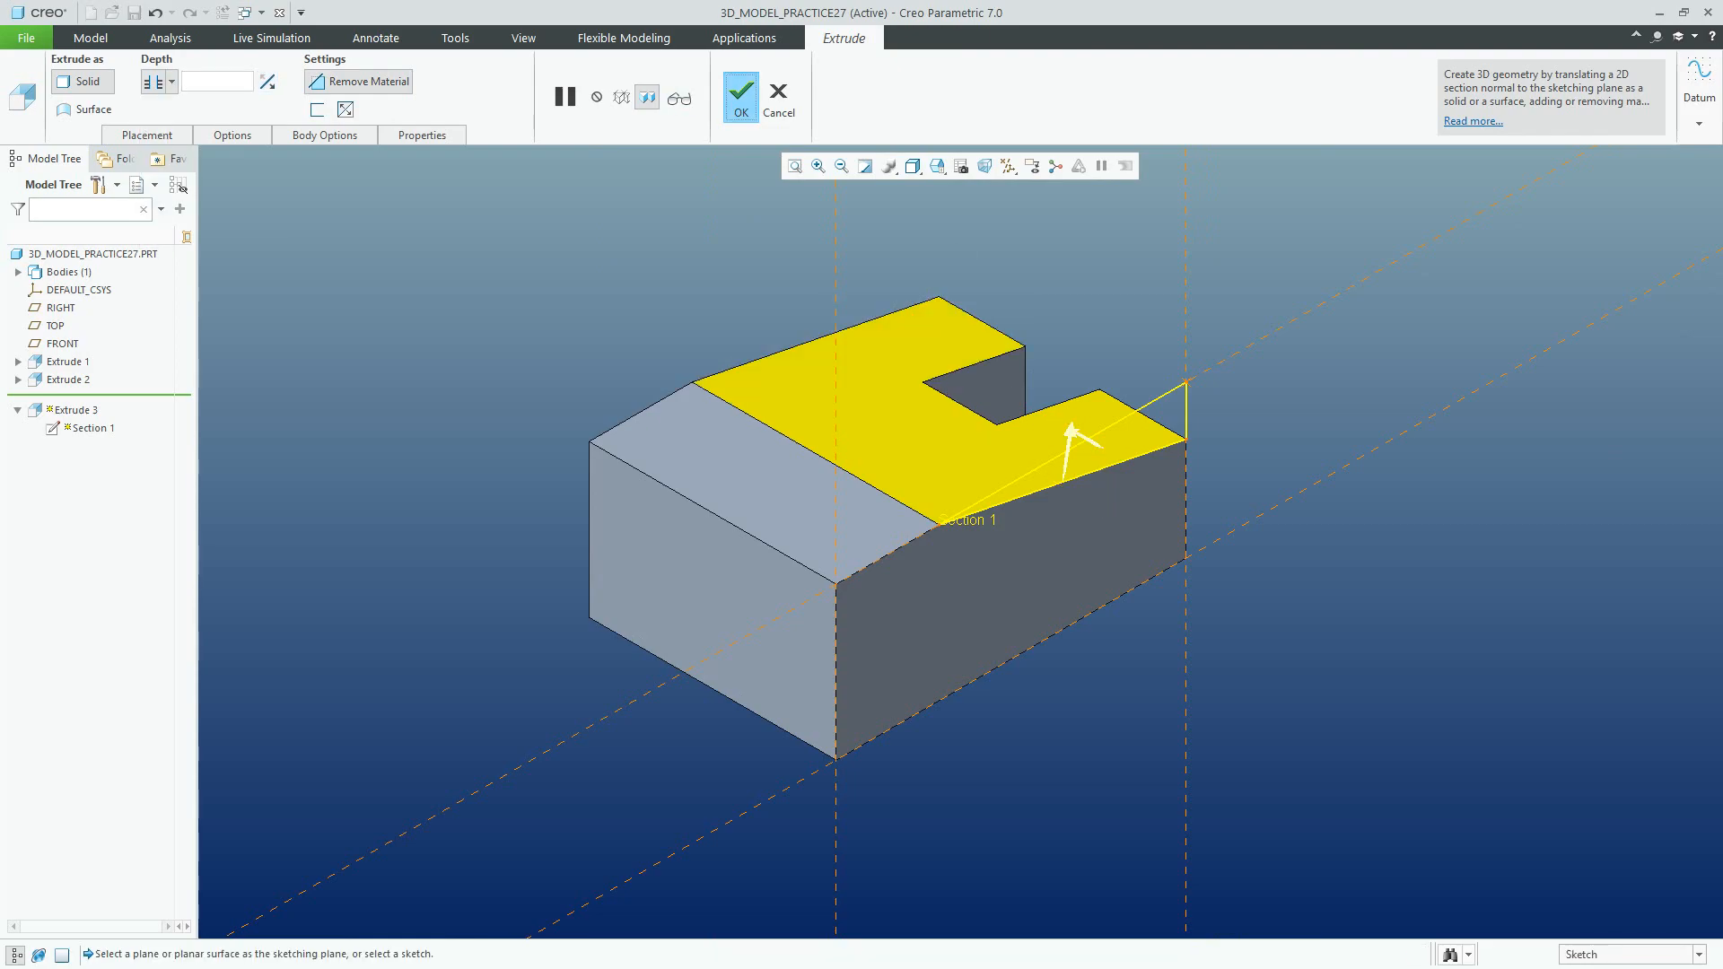
{"action": "left_click", "coordinate": [741, 97]}
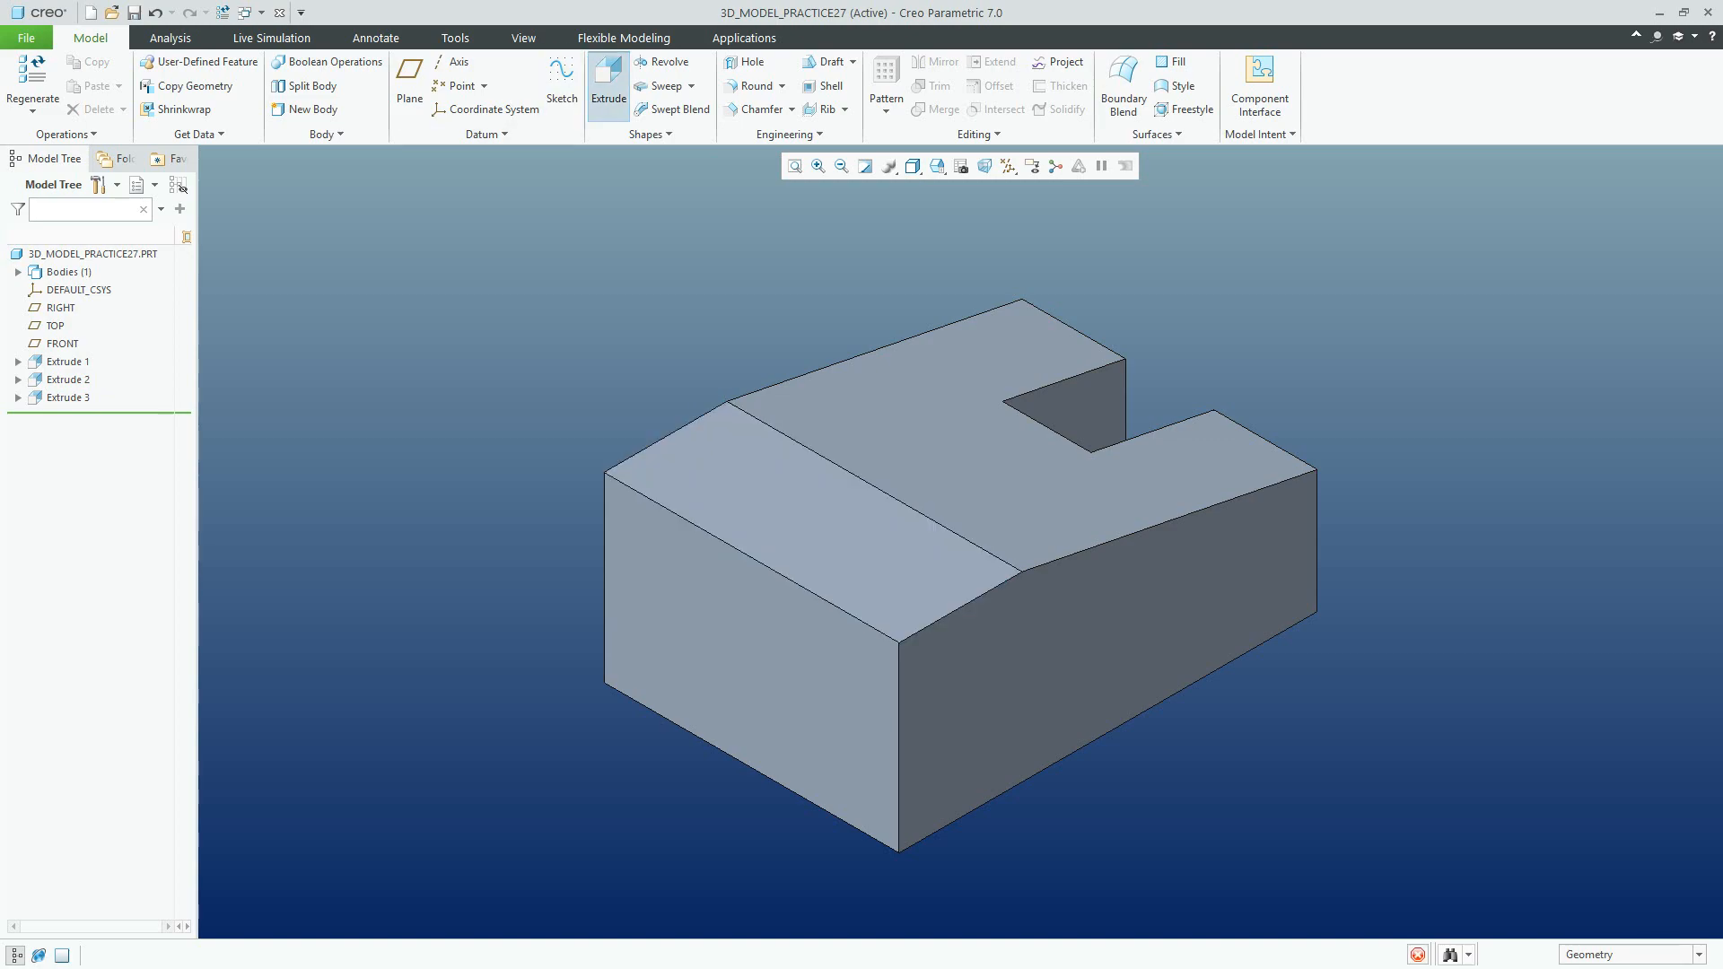
Step: Start a new extrude sketch on the flat part of the block's upper face, beside the slope
{"action": "left_click", "coordinate": [609, 85]}
{"action": "left_click", "coordinate": [147, 135]}
{"action": "left_click", "coordinate": [292, 194]}
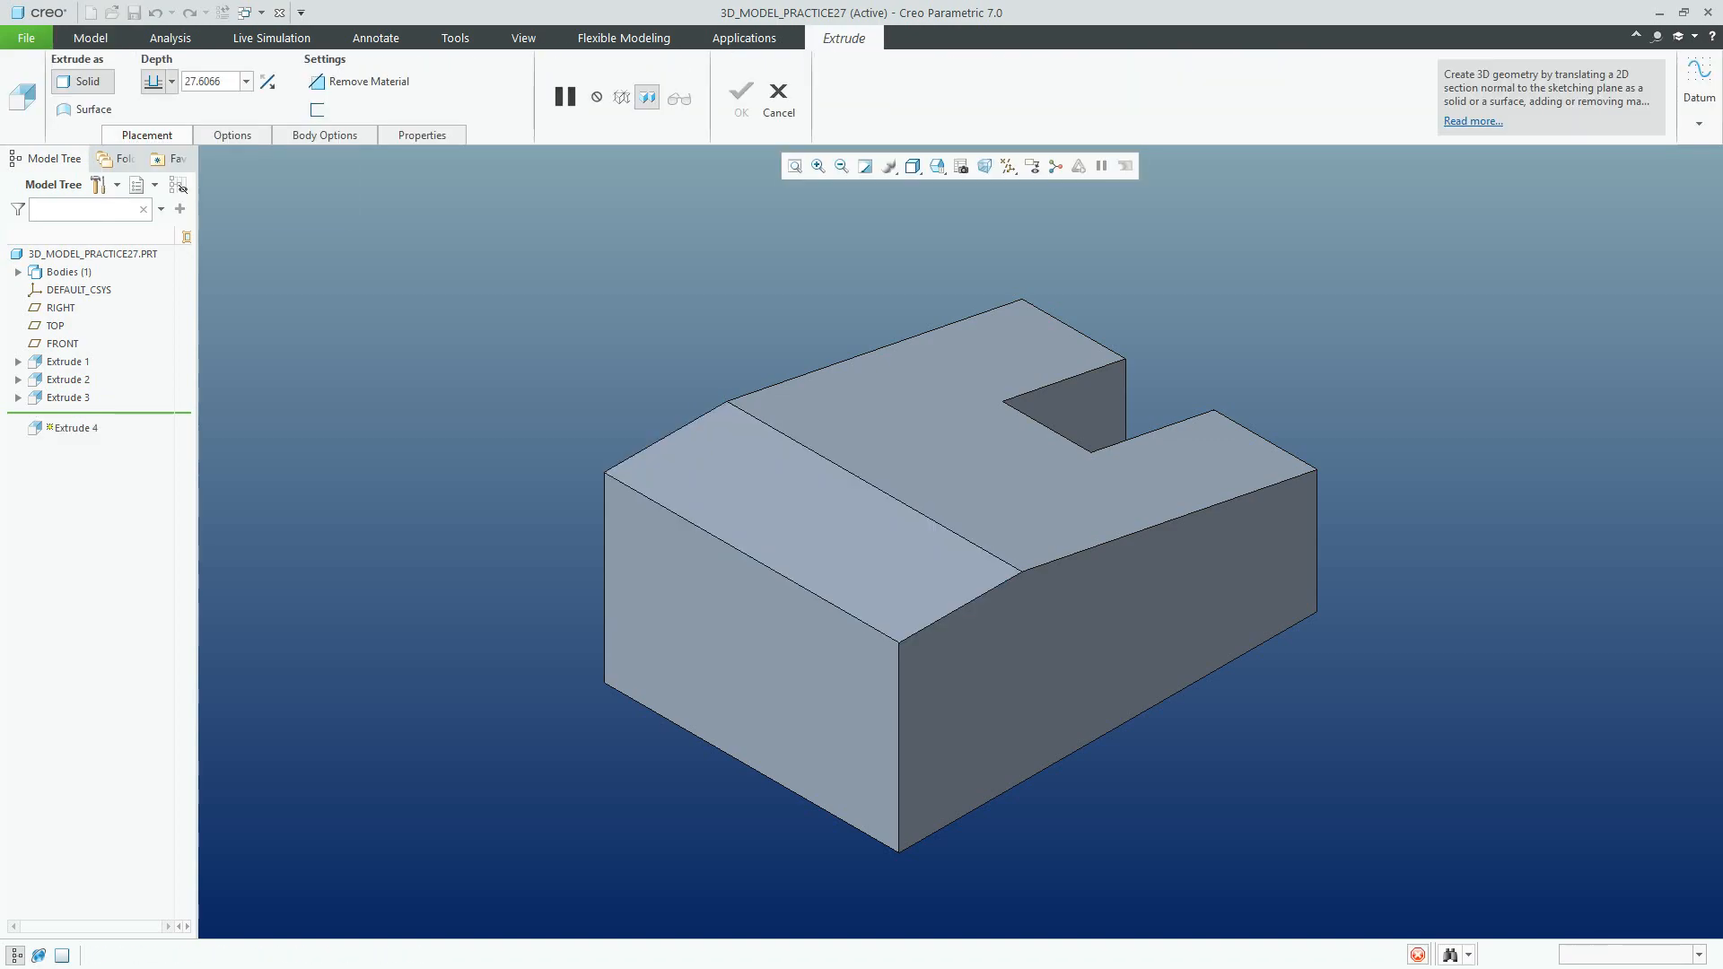
{"action": "left_click", "coordinate": [784, 455]}
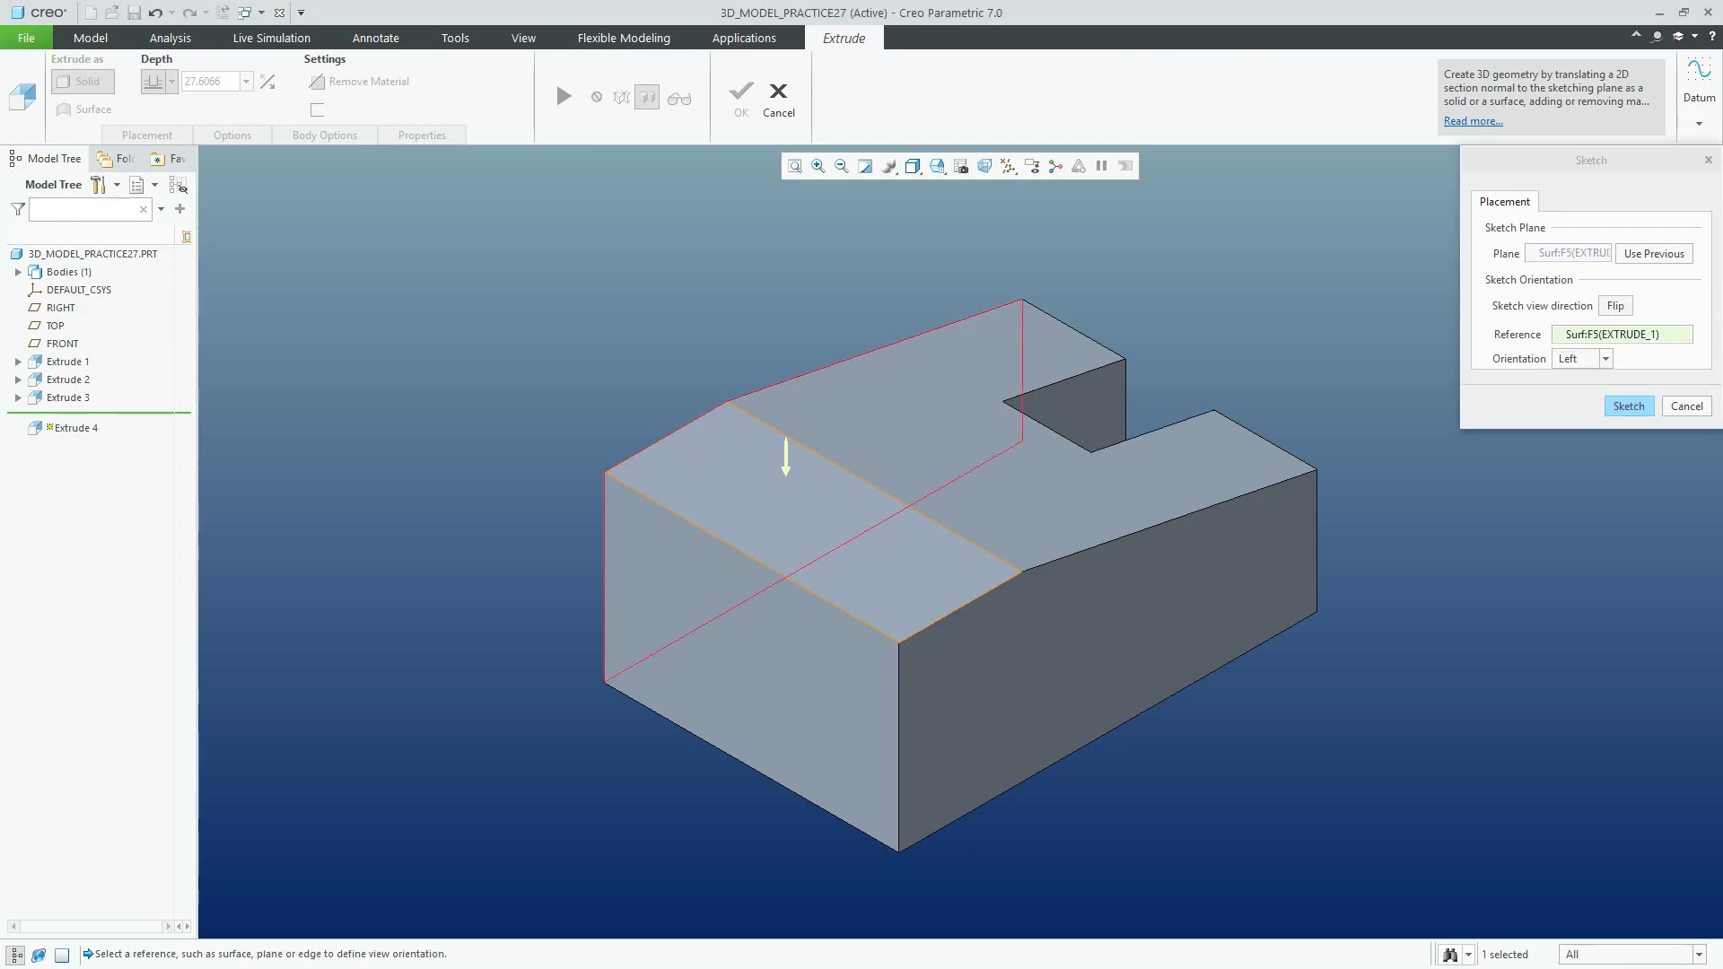
{"action": "middle_click", "coordinate": [785, 454]}
Step: Set the display style to No Hidden and display the datum planes in the new sketch
{"action": "left_click", "coordinate": [900, 166]}
{"action": "left_click", "coordinate": [950, 248]}
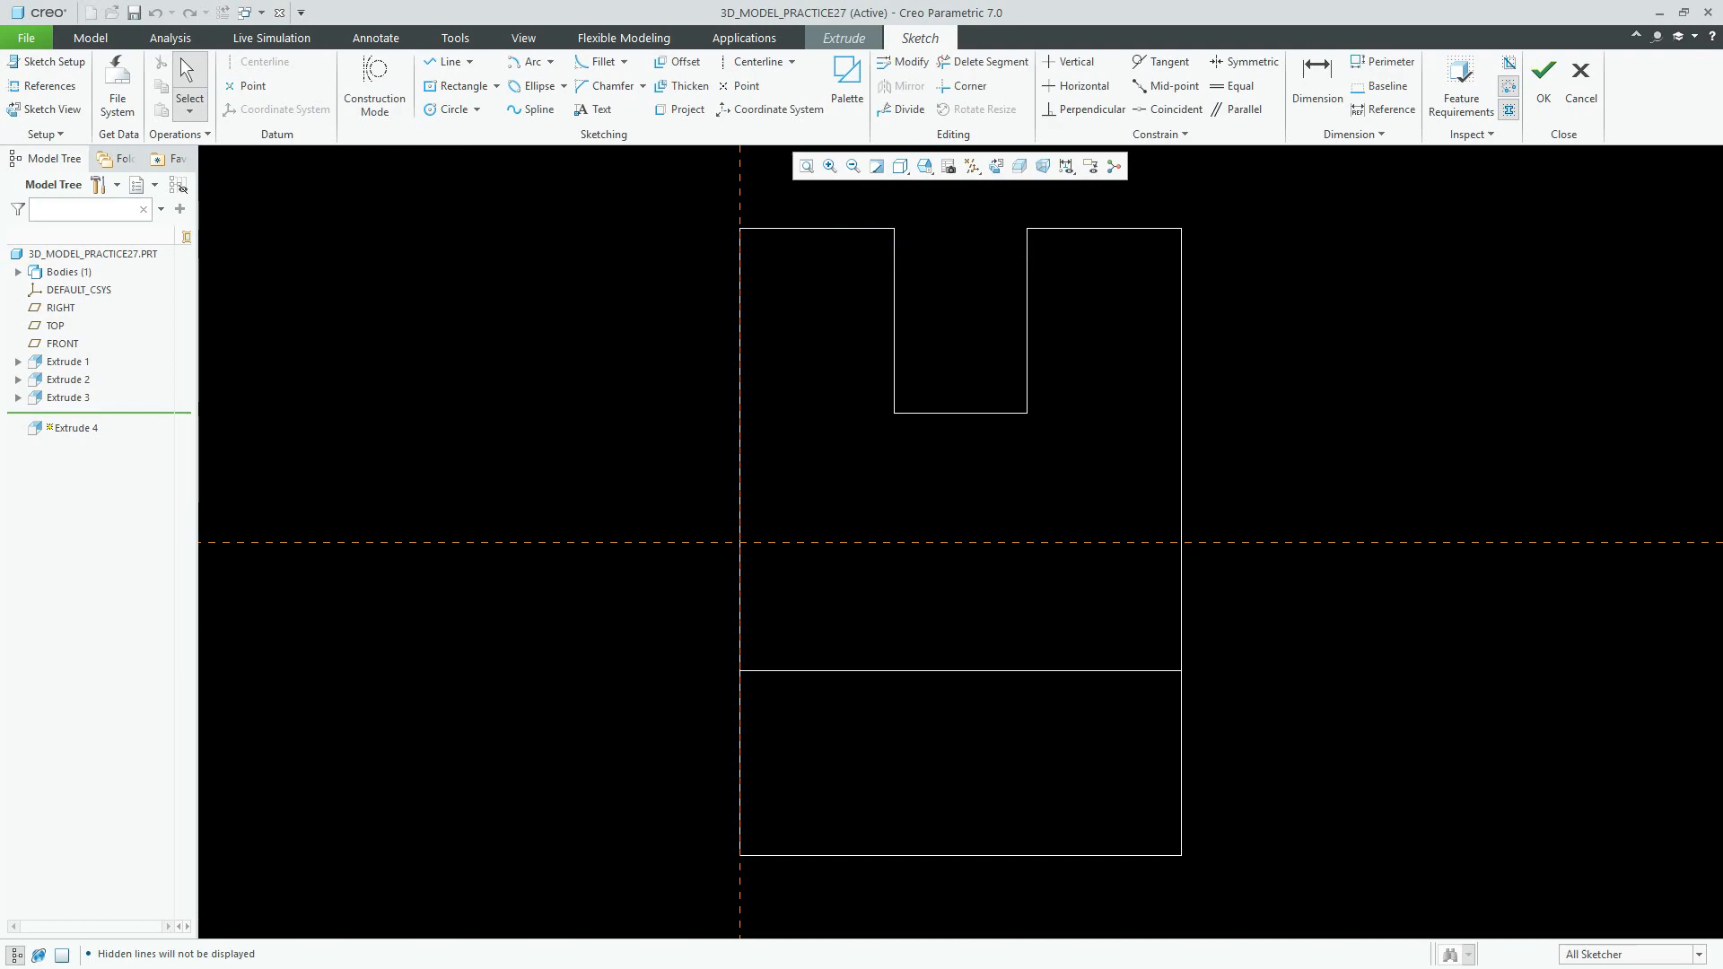
{"action": "left_click", "coordinate": [972, 166]}
{"action": "left_click", "coordinate": [1005, 267]}
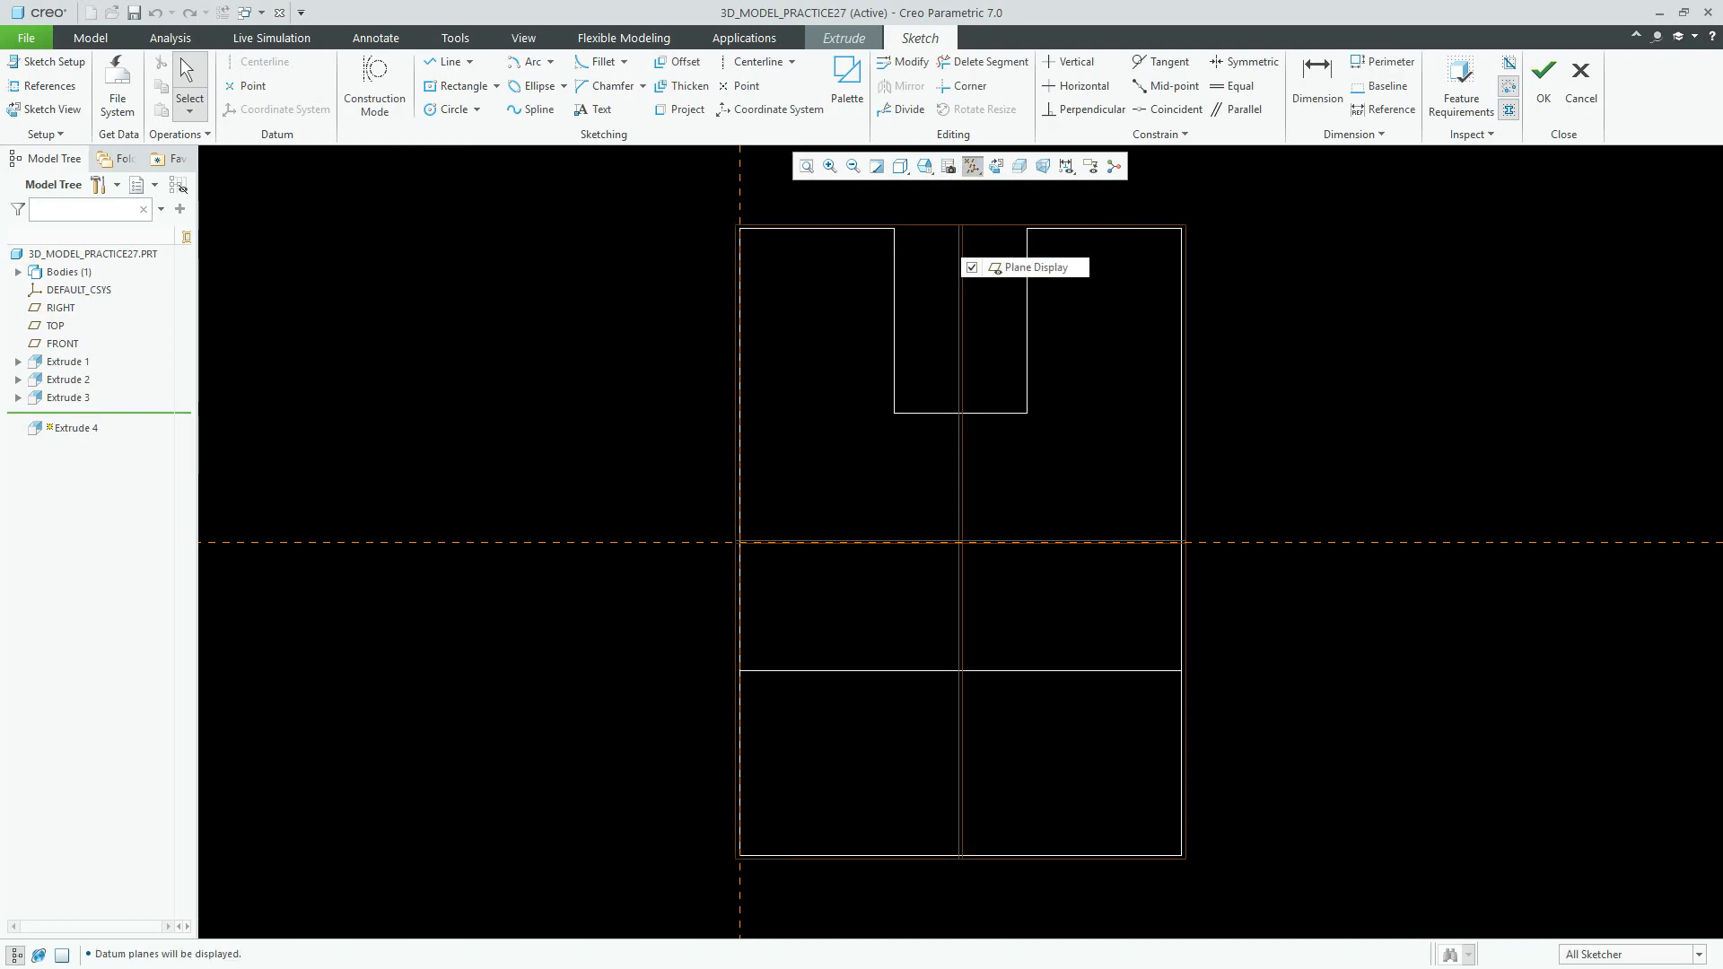
Step: Add the RIGHT datum plane as a reference for the upper-face sketch
{"action": "left_click", "coordinate": [45, 86]}
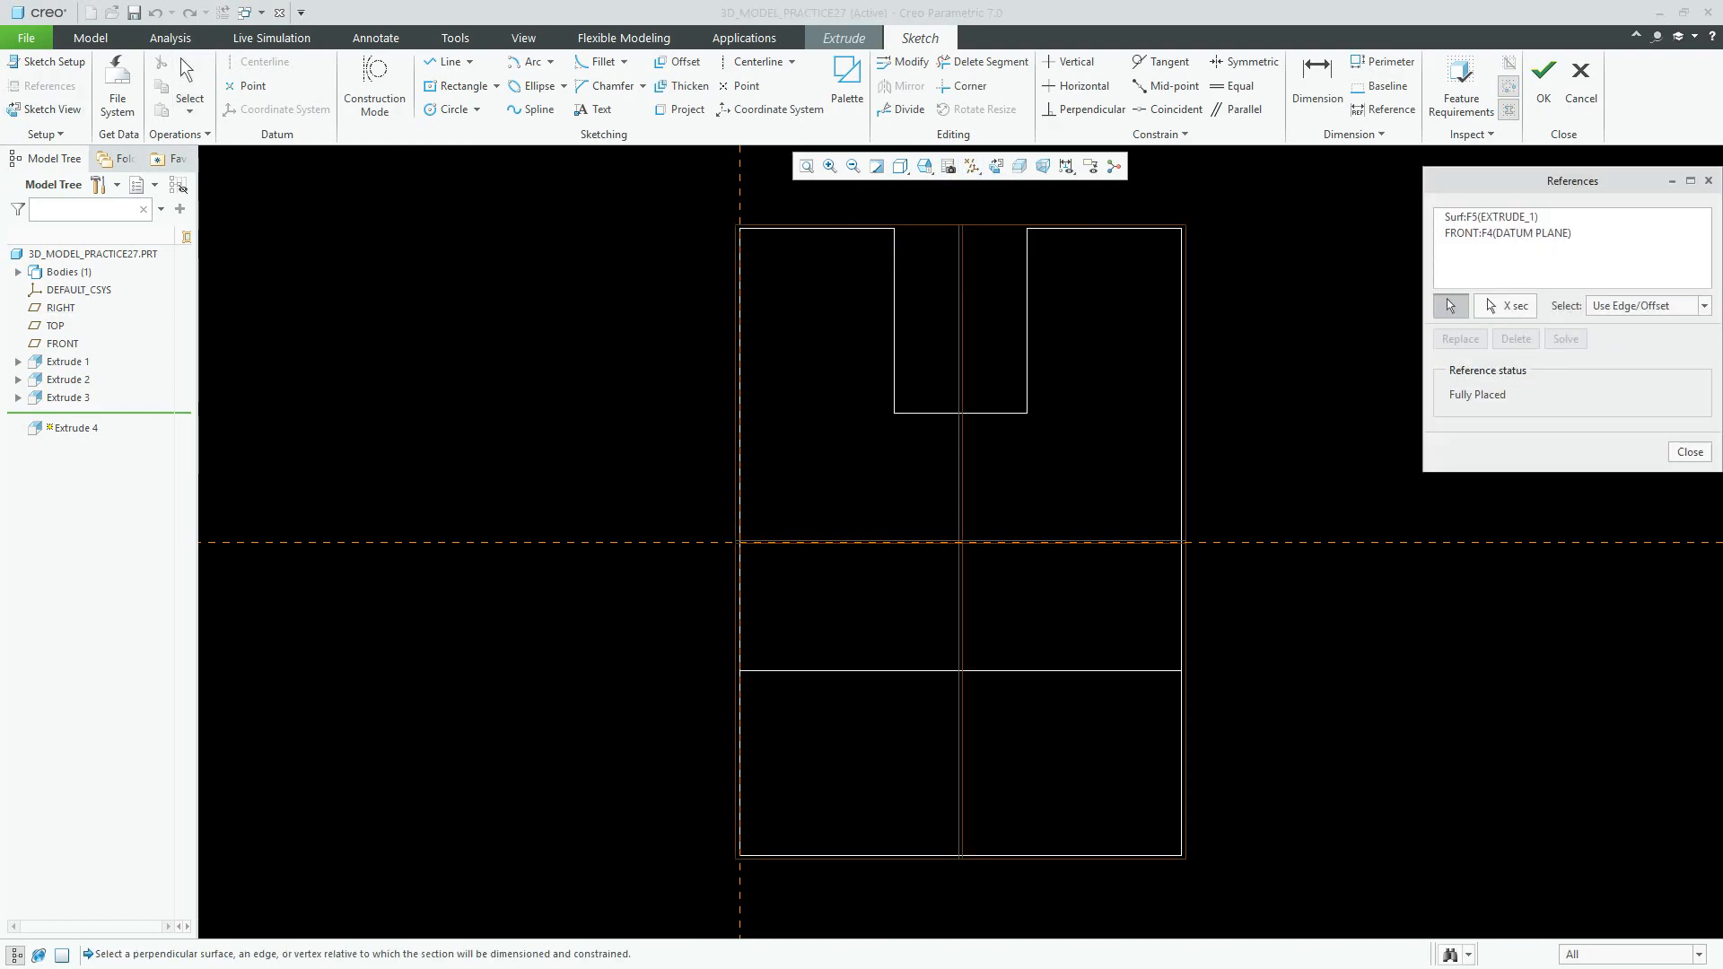
{"action": "left_click", "coordinate": [961, 368]}
{"action": "left_click", "coordinate": [1690, 452]}
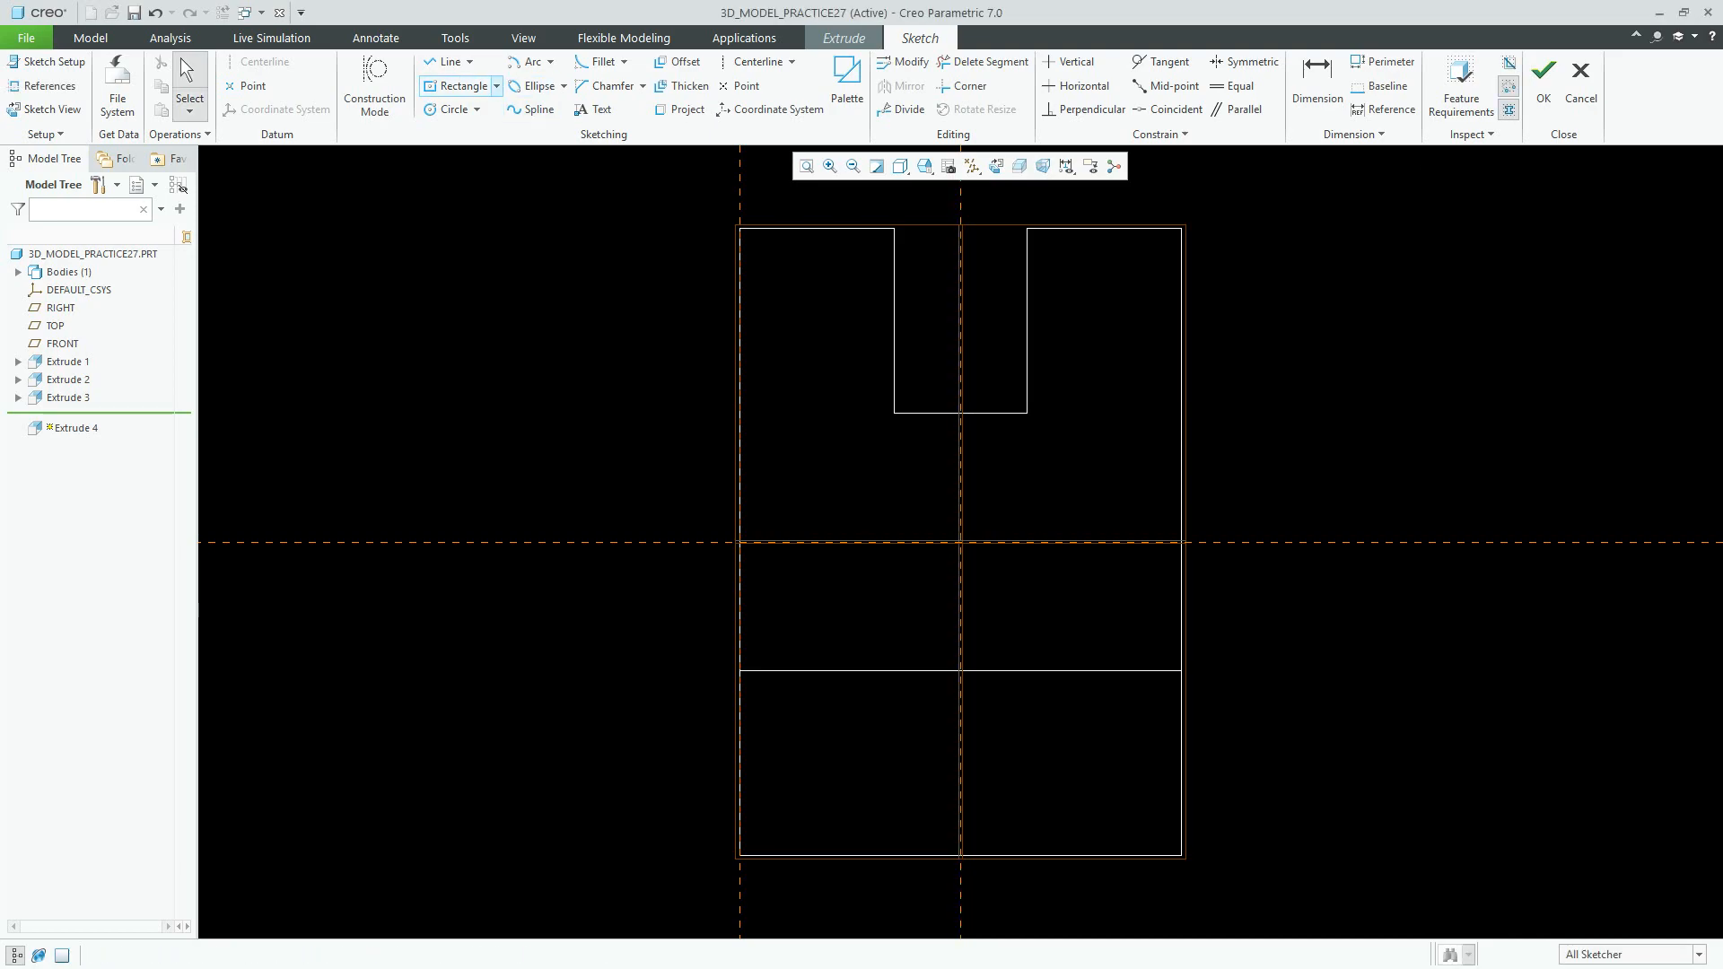
Step: Sketch a center rectangle about 11.6 by 26.4 mm on the RIGHT datum plane, with one edge on the slope's boundary line
{"action": "left_click", "coordinate": [496, 87]}
{"action": "left_click", "coordinate": [495, 108]}
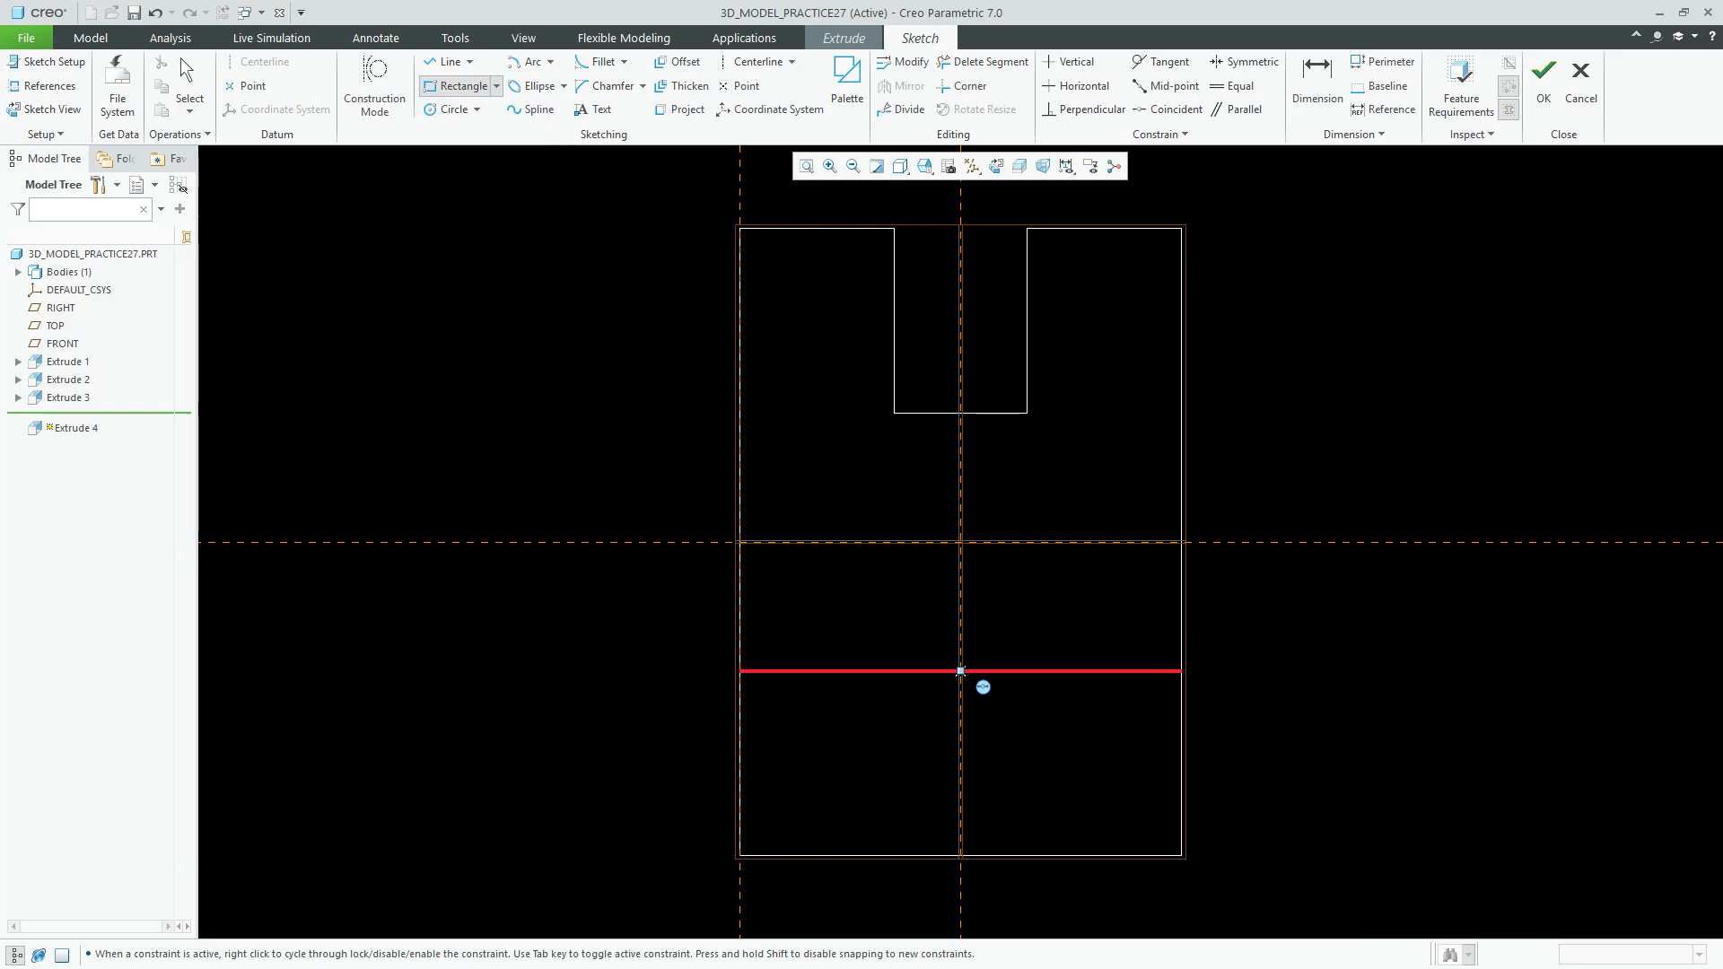
{"action": "left_click", "coordinate": [496, 86]}
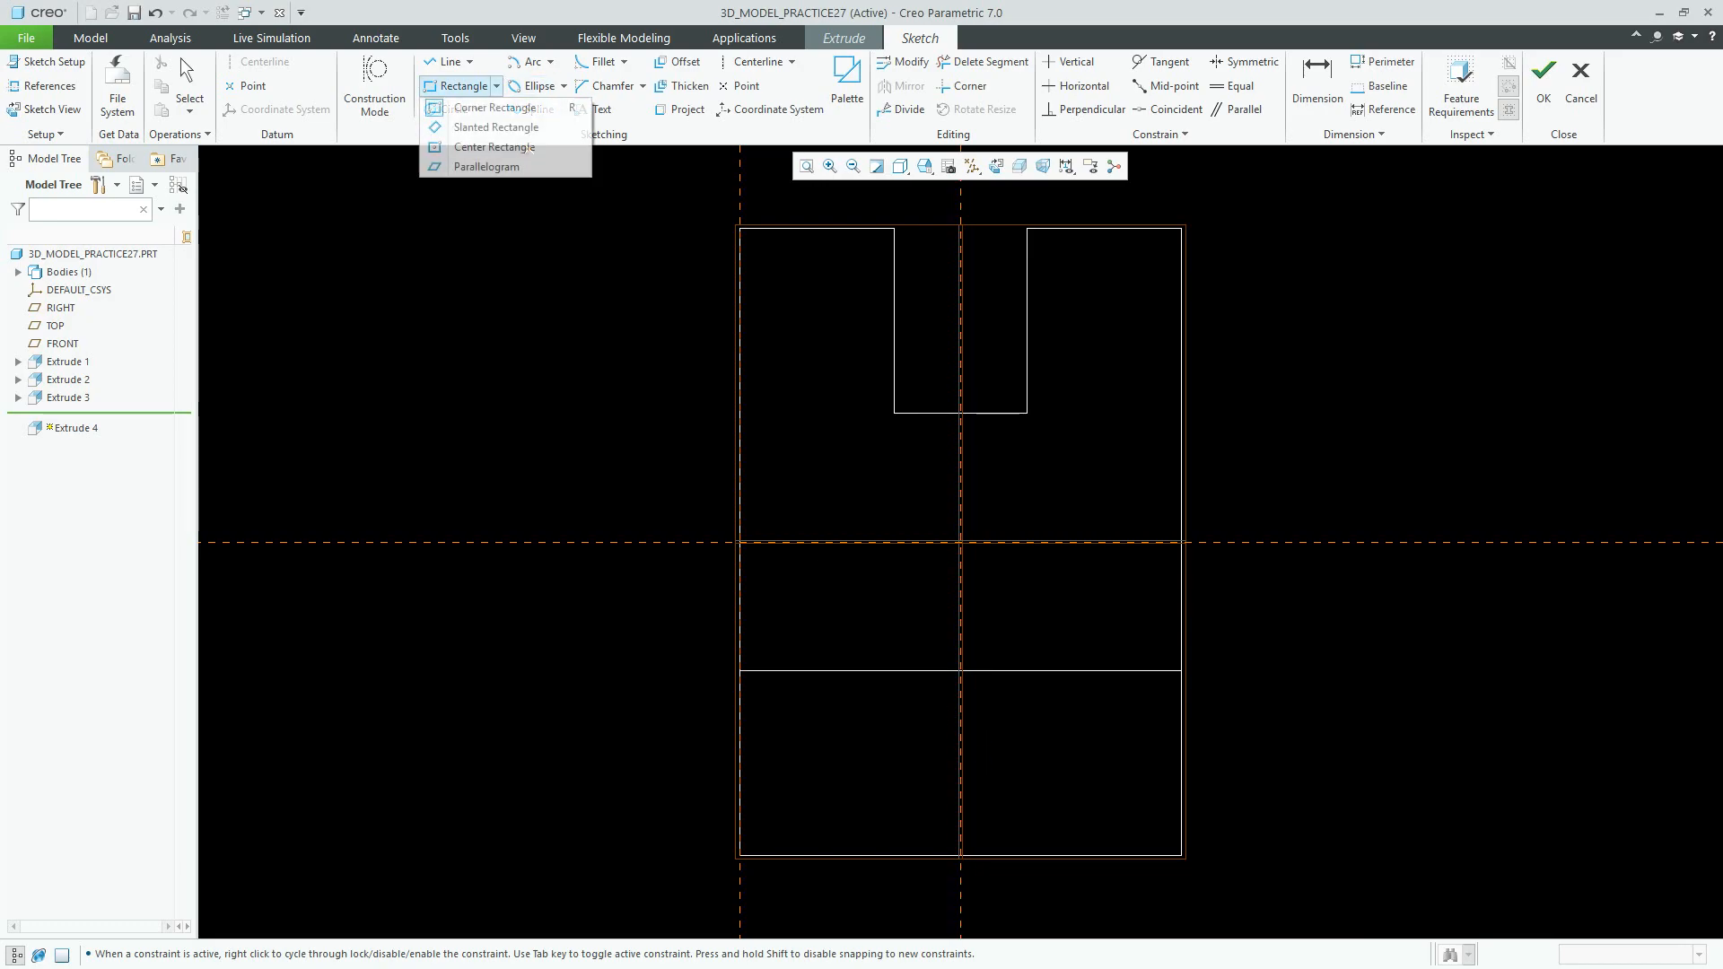
{"action": "left_click", "coordinate": [495, 146]}
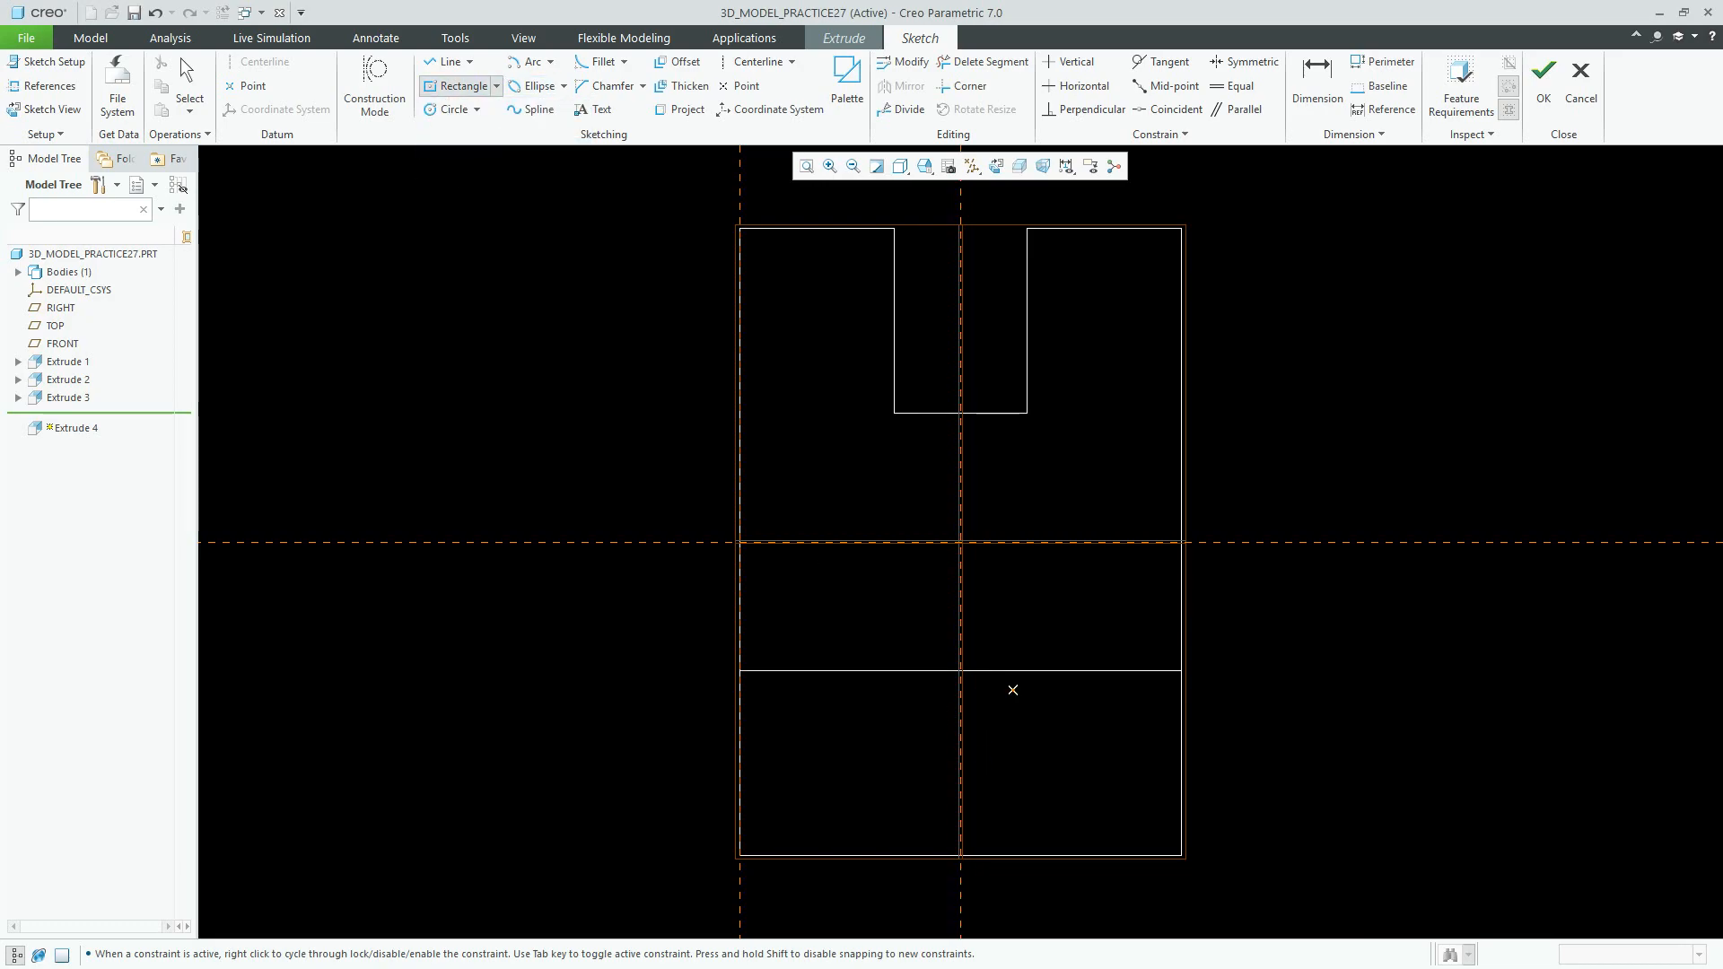
{"action": "left_click", "coordinate": [961, 769]}
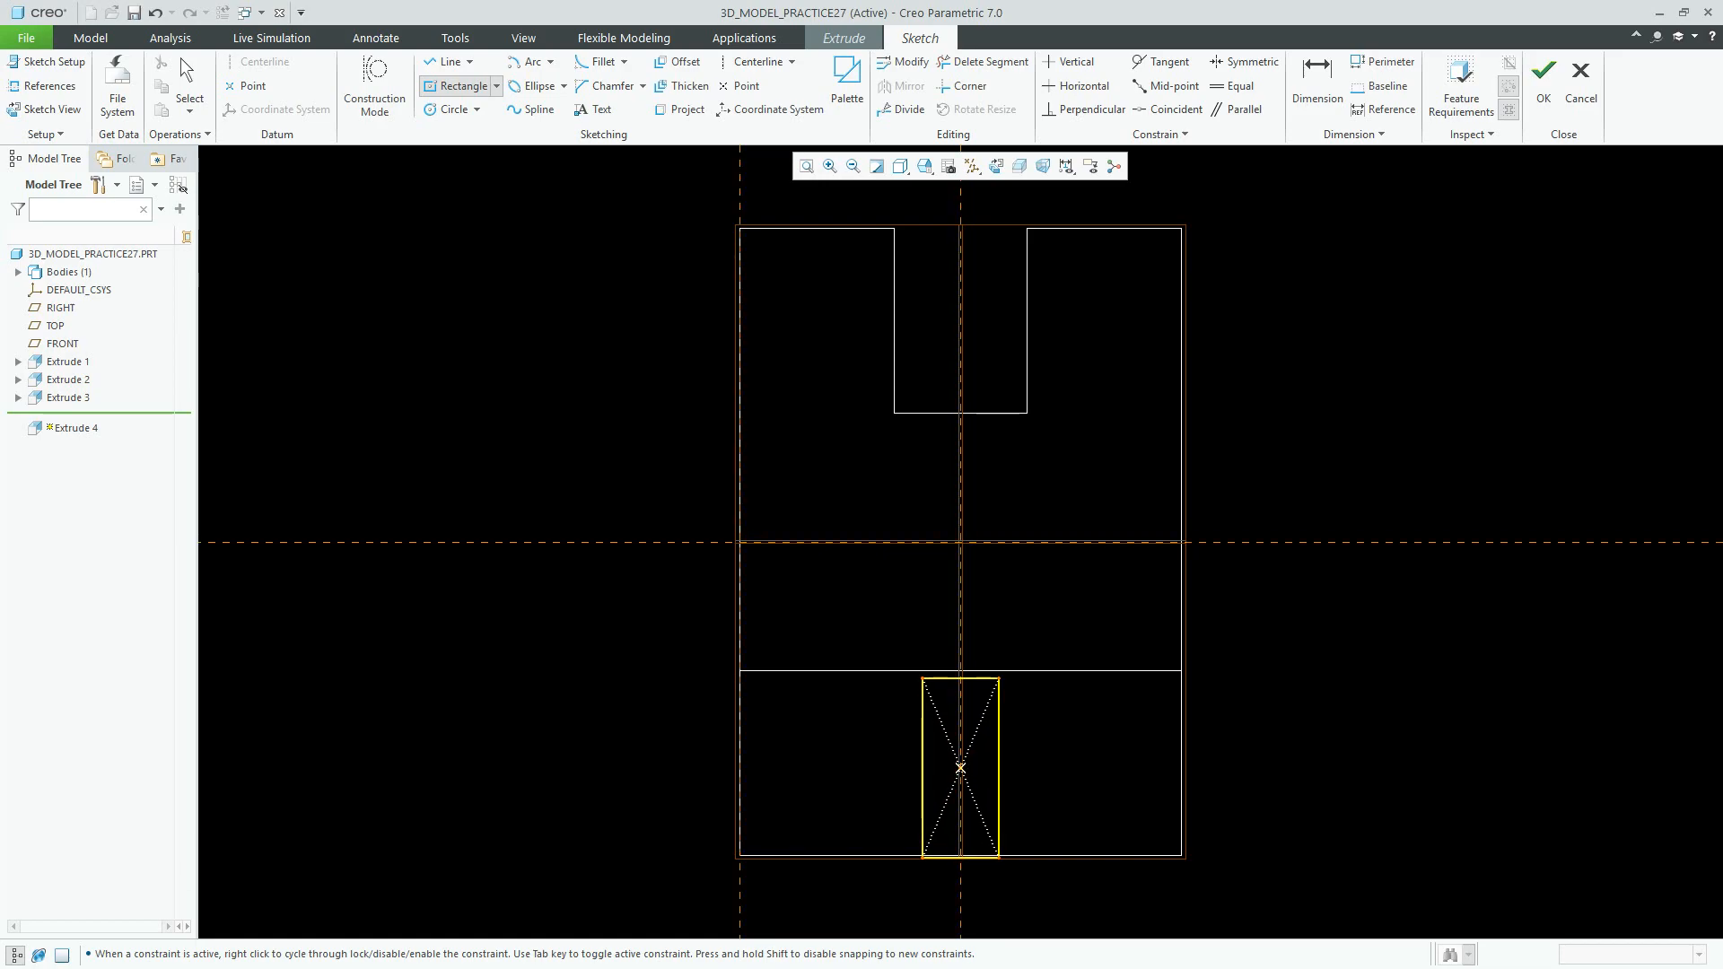
{"action": "middle_click", "coordinate": [1117, 714]}
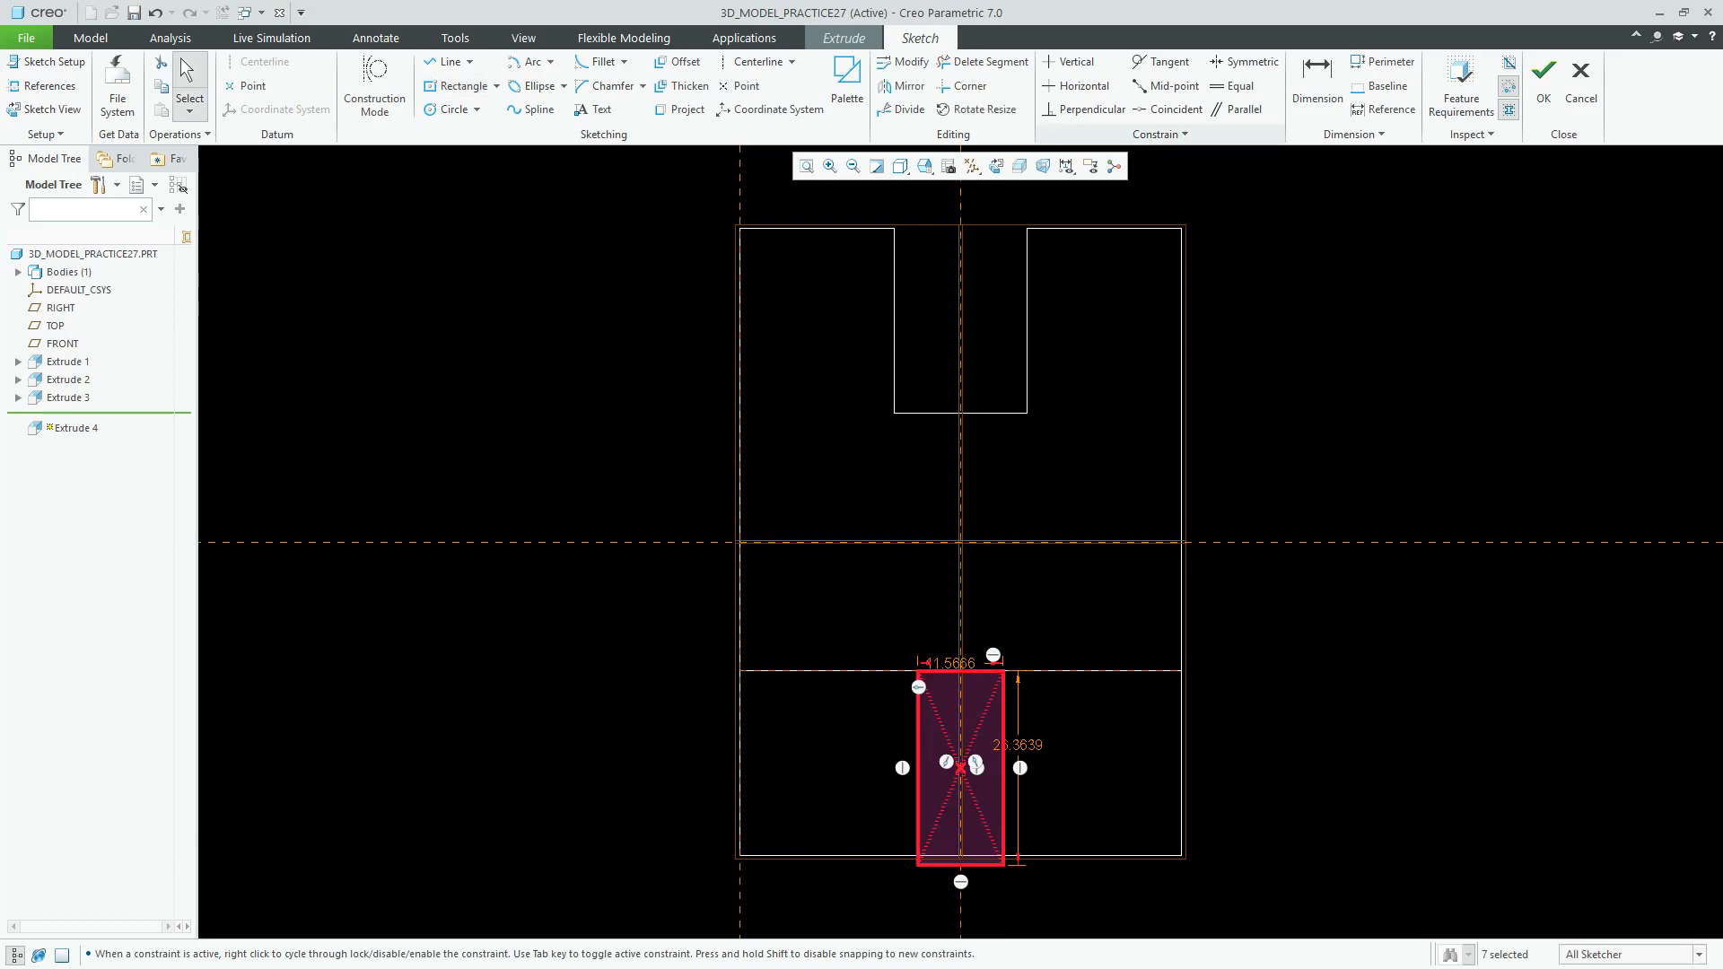
Step: Make the rectangle's outer short edge coincident with the block's end edge
{"action": "left_click", "coordinate": [1167, 109]}
{"action": "left_click", "coordinate": [983, 865]}
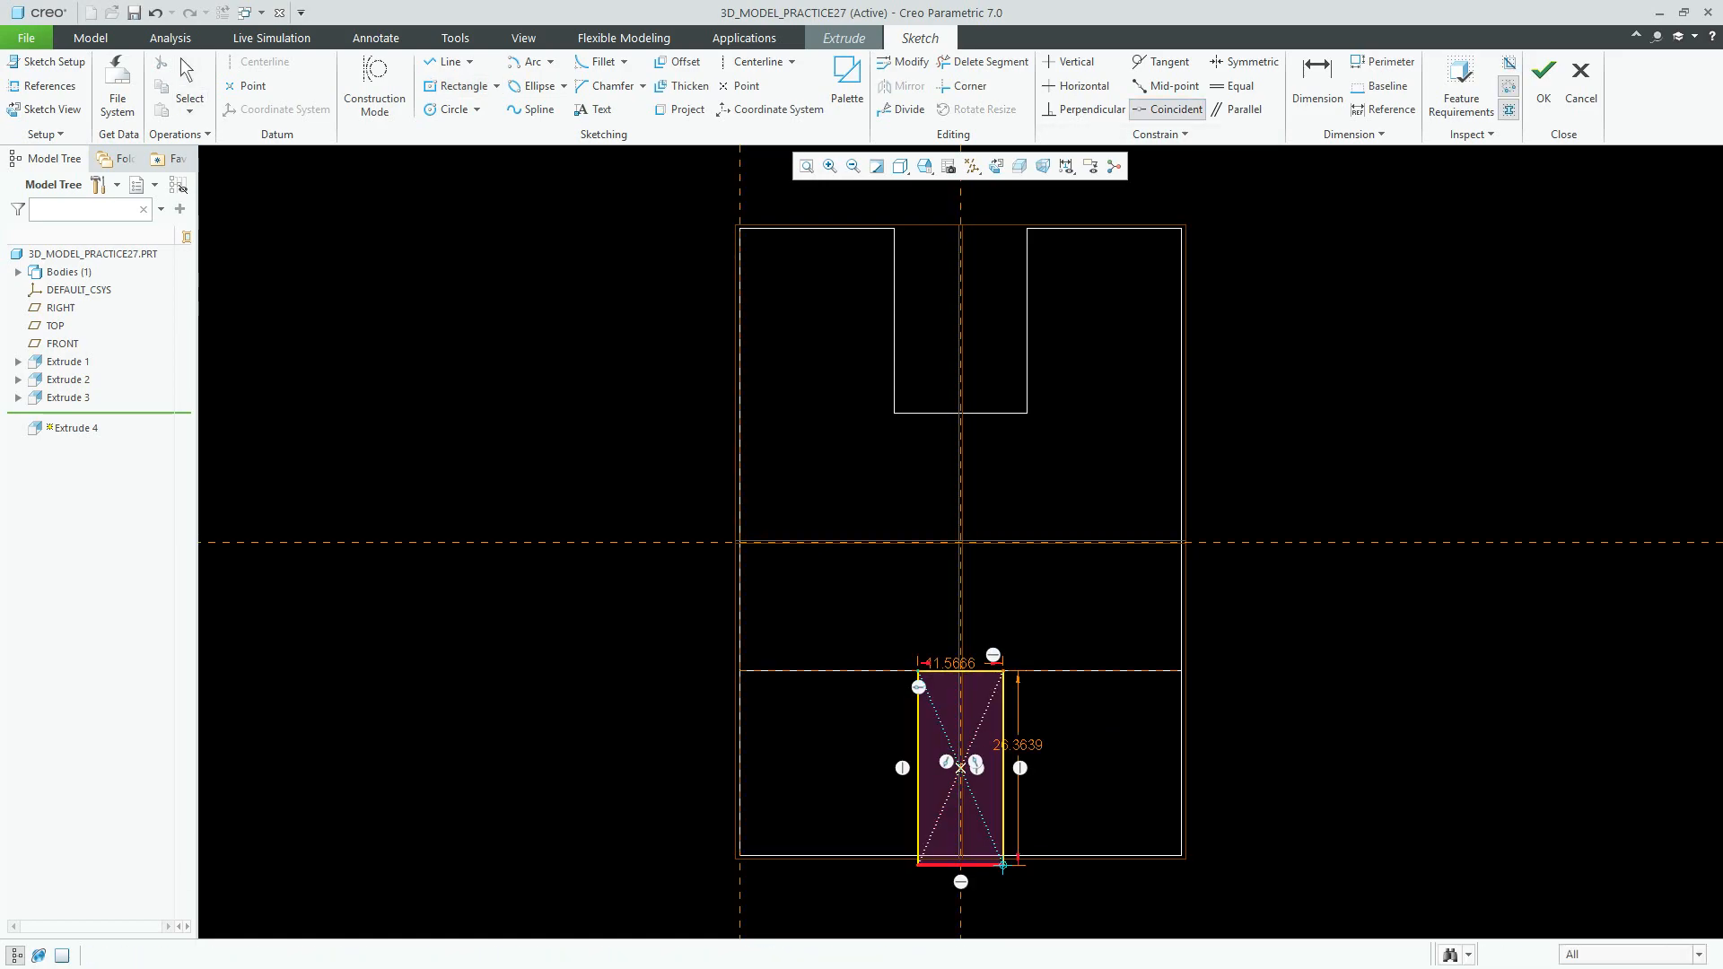
{"action": "left_click", "coordinate": [1024, 856]}
{"action": "key", "text": "Escape"}
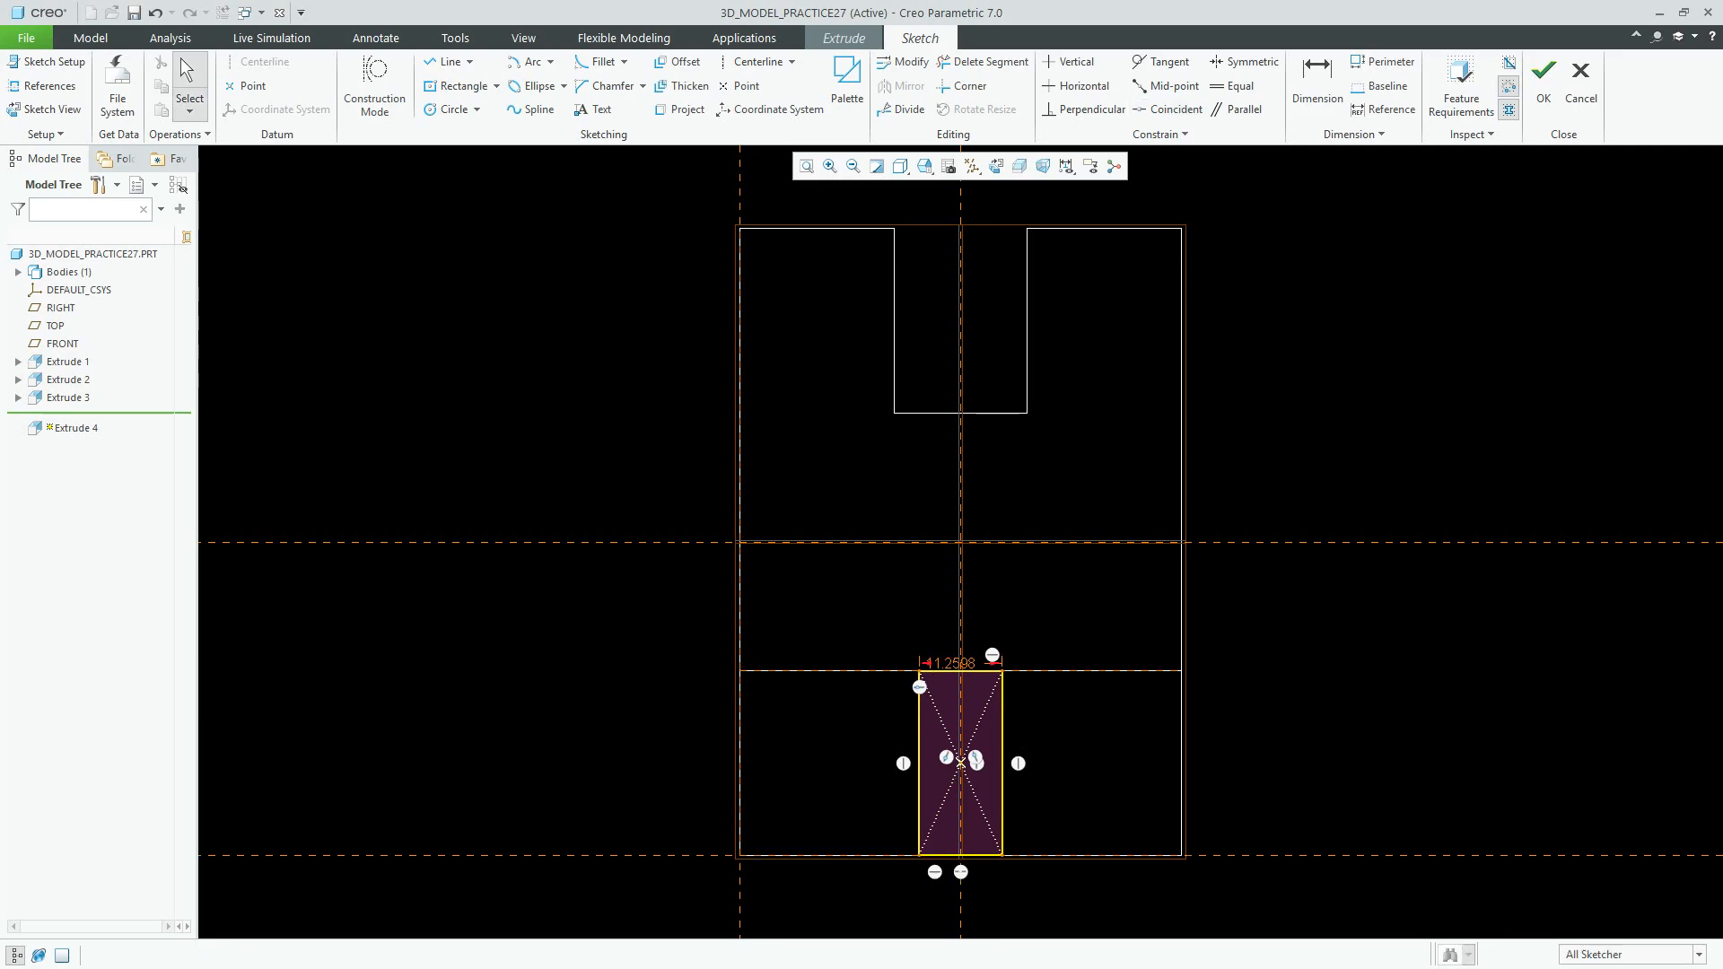
Step: Set the rectangle's width to 10 mm and place the dimension clear of the sketch
{"action": "double_click", "coordinate": [954, 662]}
{"action": "type", "text": "10"}
{"action": "key", "text": "Return"}
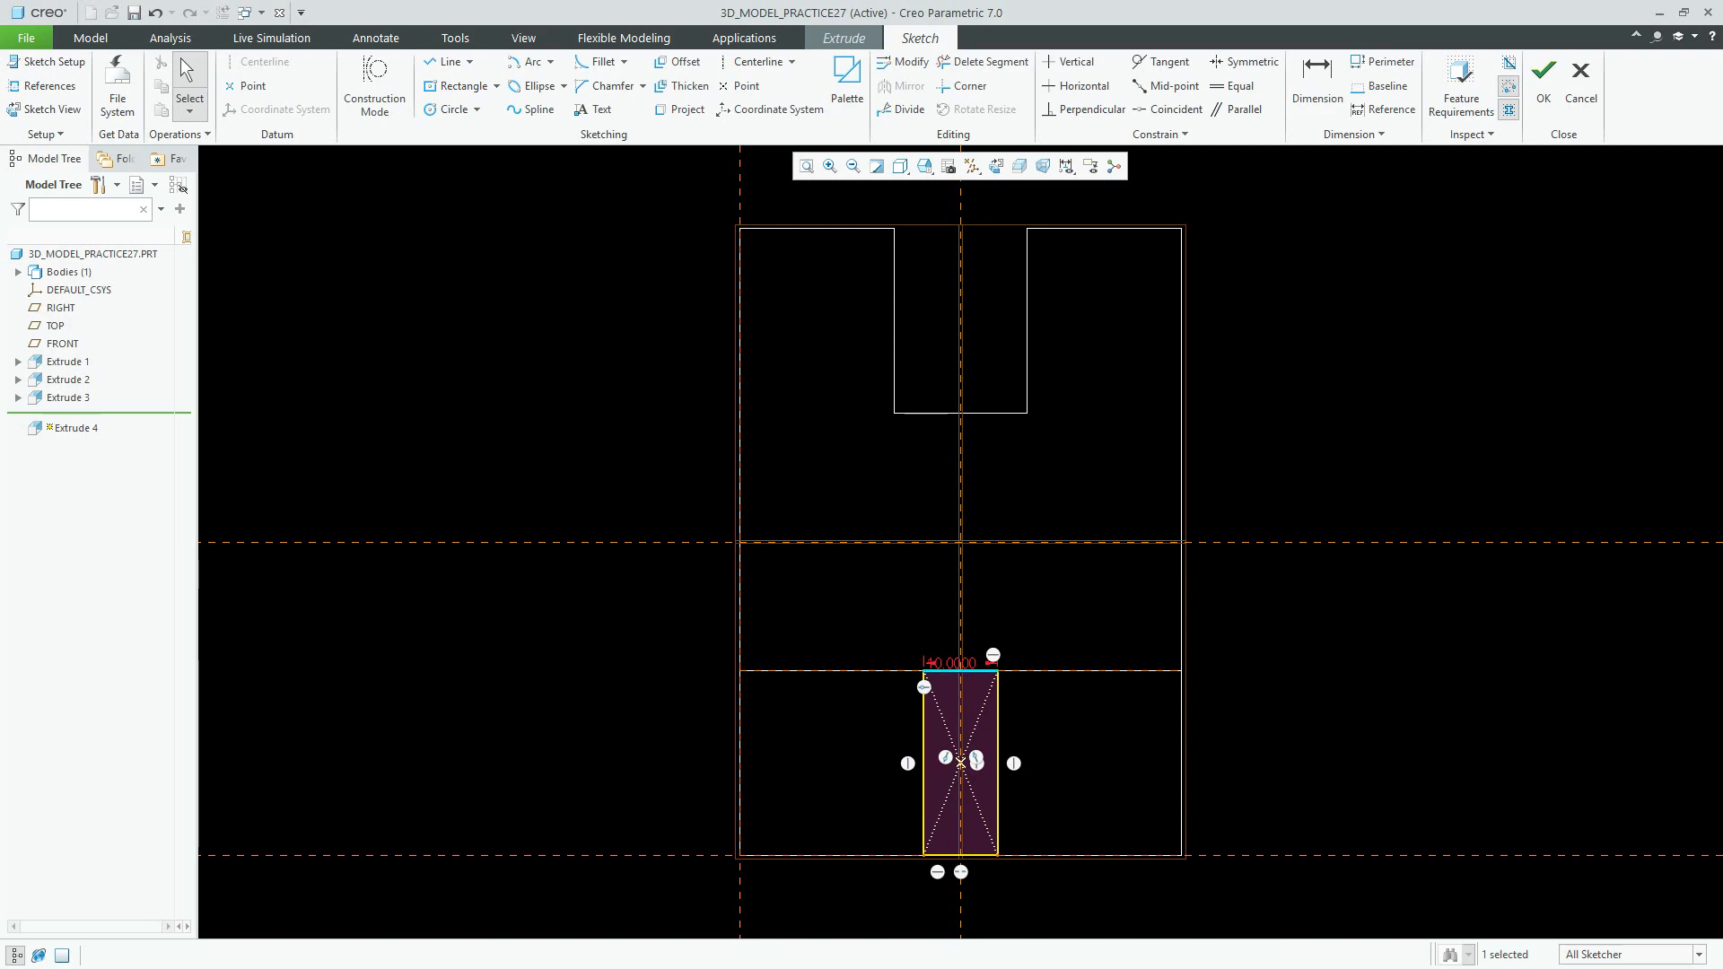
{"action": "left_click_drag", "start_coordinate": [953, 662], "coordinate": [1065, 639]}
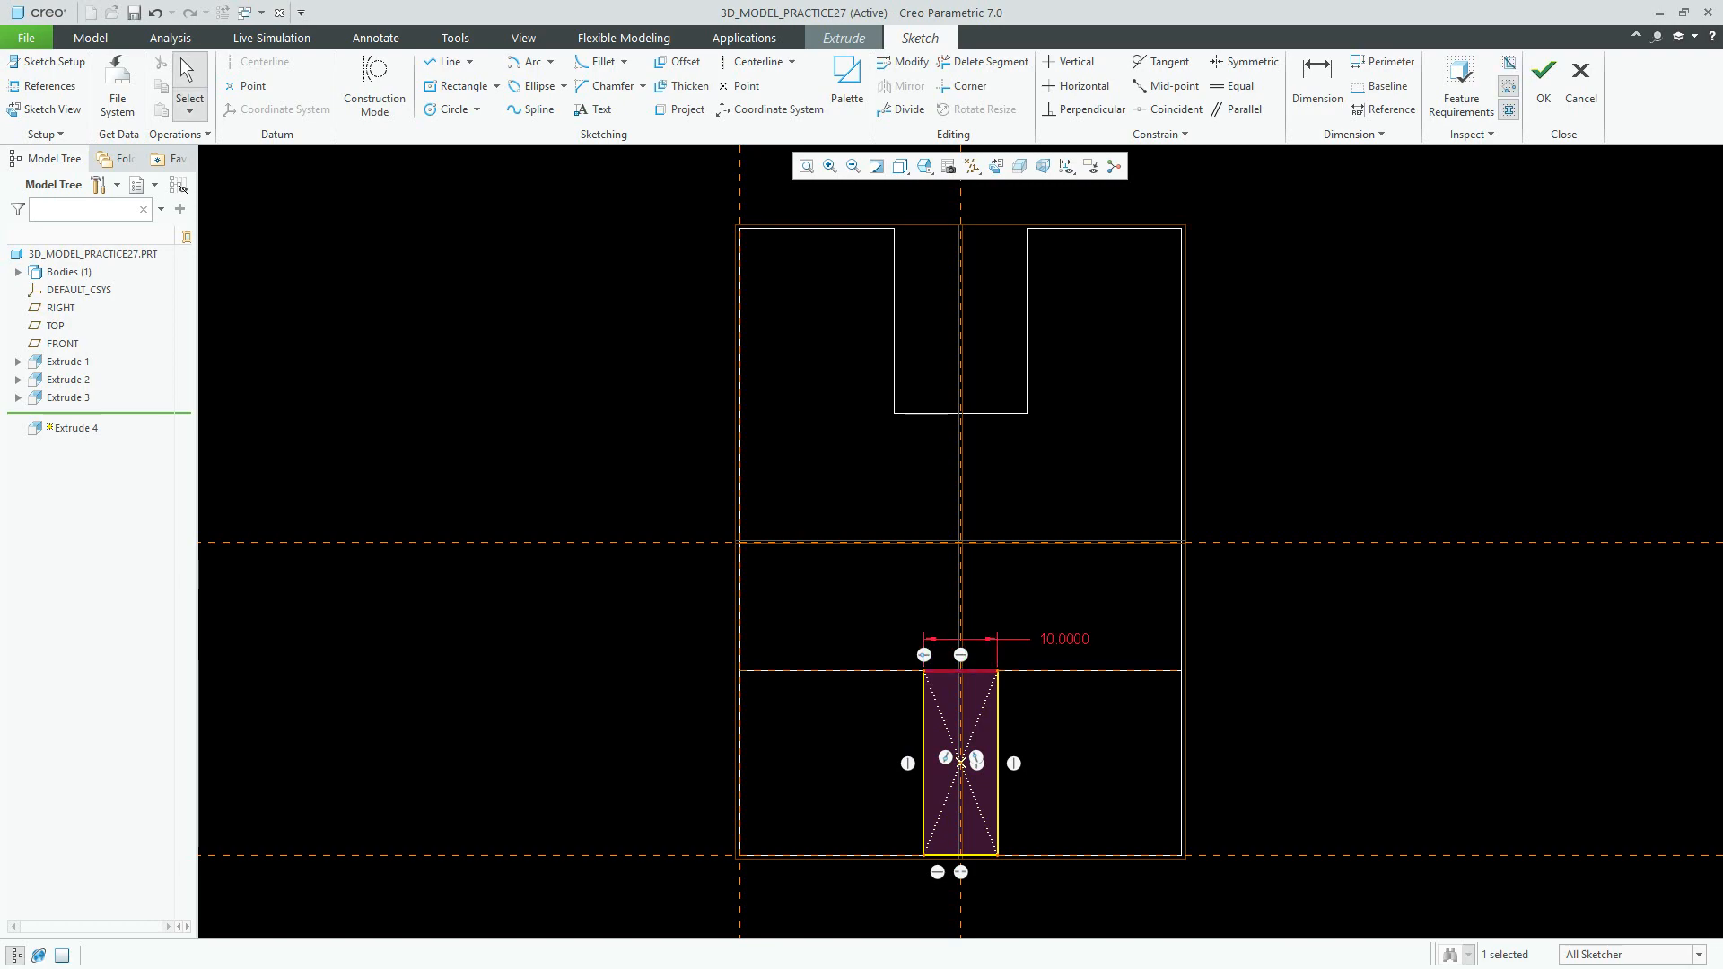
{"action": "left_click", "coordinate": [1096, 592]}
Step: Finish the sketch and show the model shaded with edges in the standard orientation
{"action": "left_click", "coordinate": [1543, 85]}
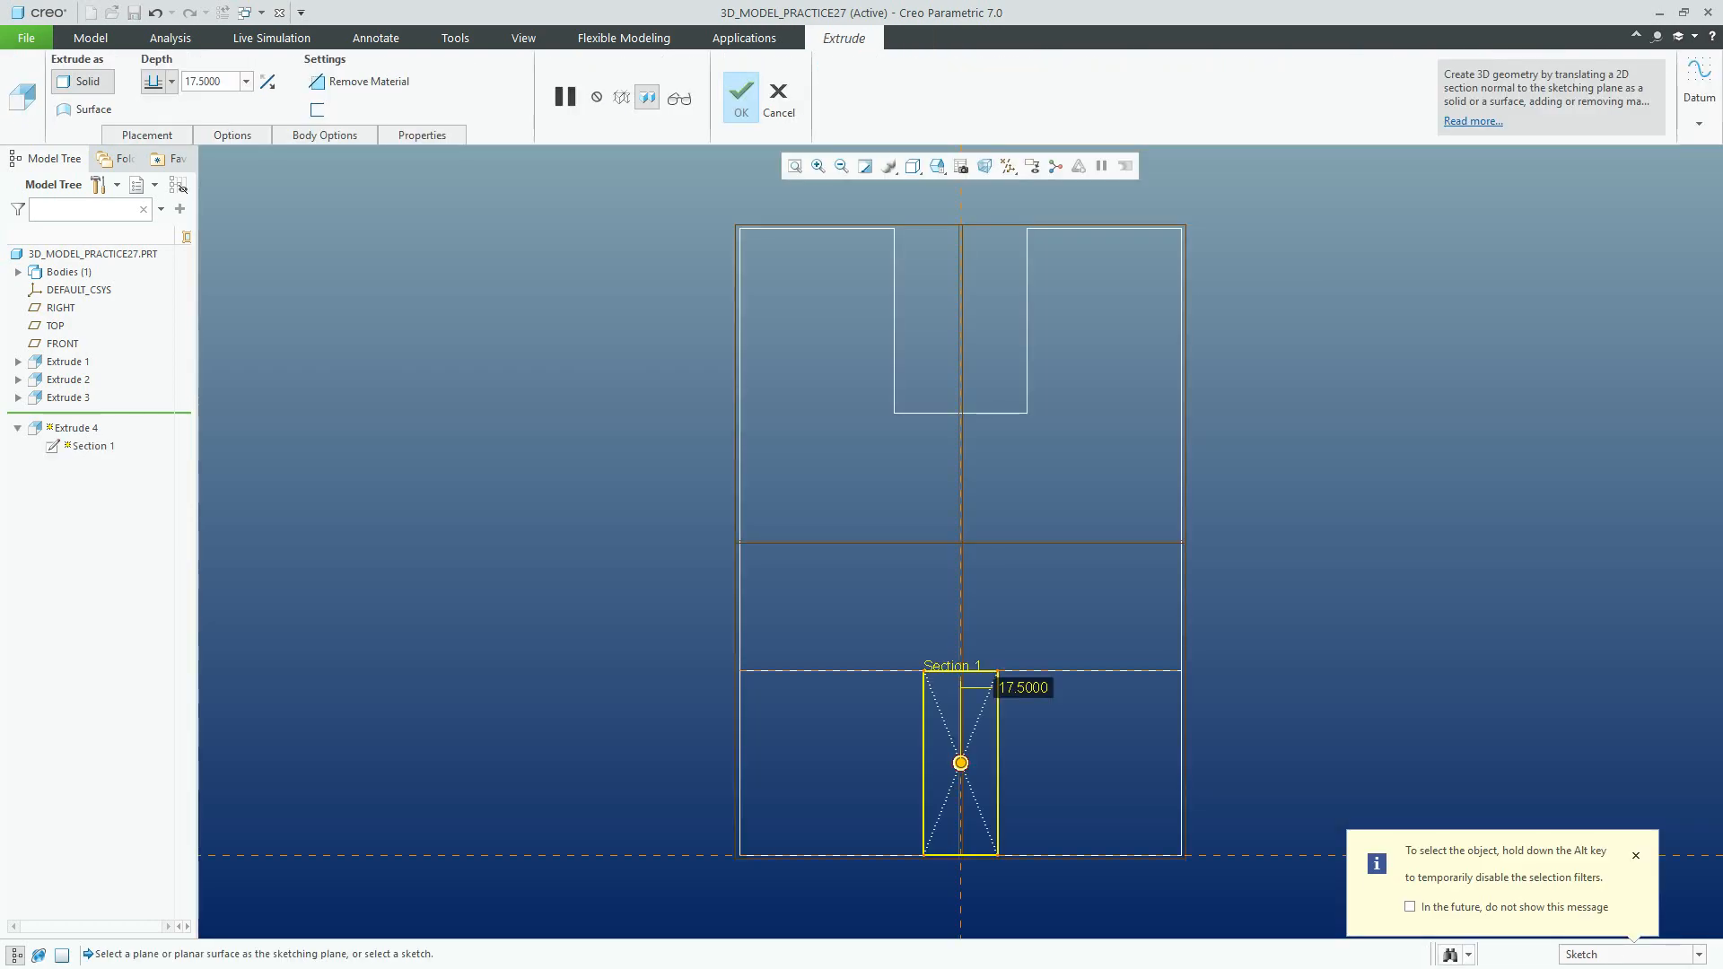
{"action": "left_click", "coordinate": [913, 167]}
{"action": "left_click", "coordinate": [982, 208]}
{"action": "left_click", "coordinate": [938, 166]}
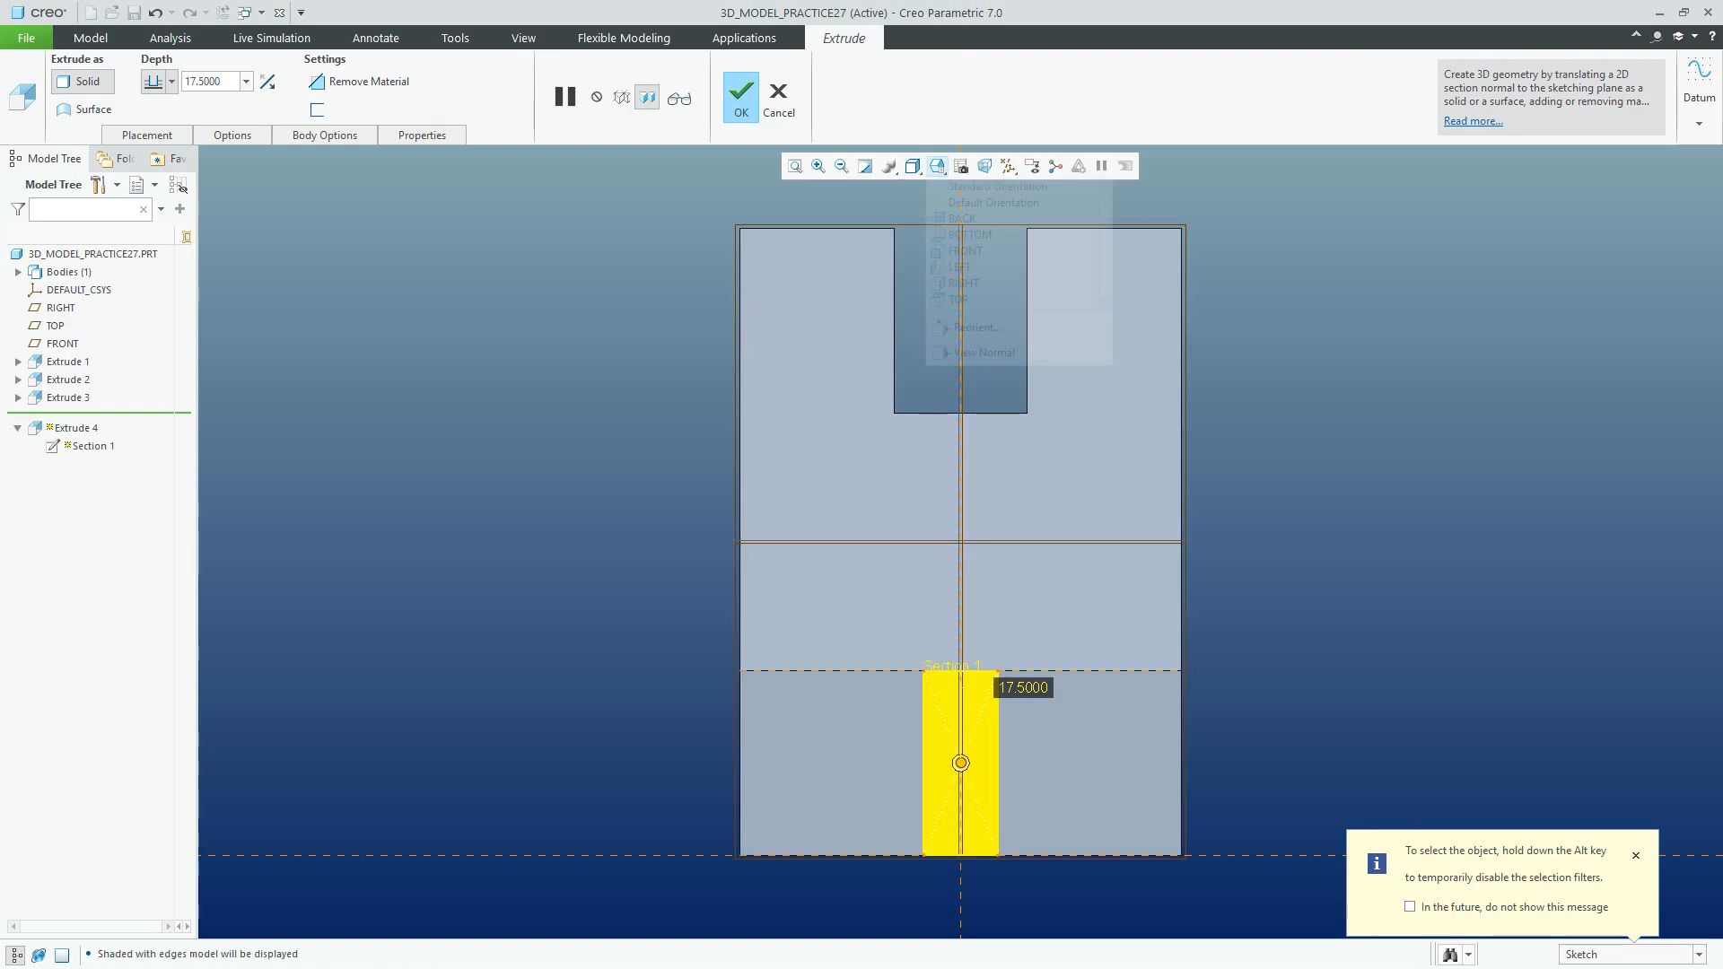
{"action": "left_click", "coordinate": [996, 187]}
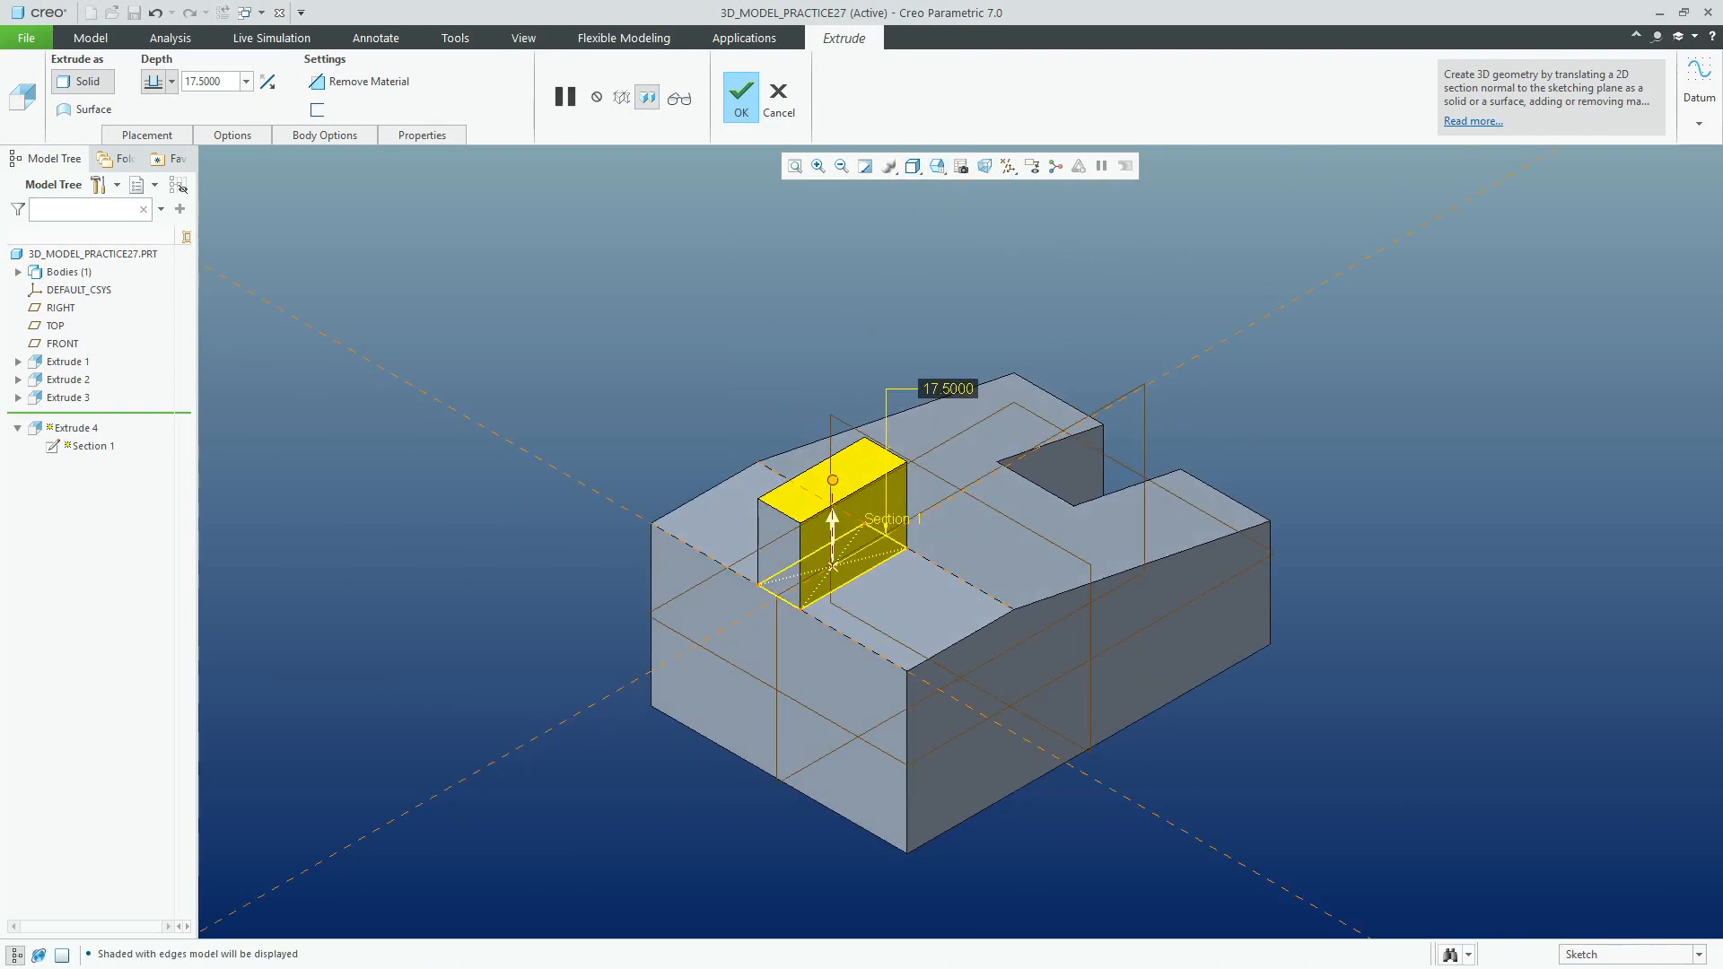
Step: Remove the rectangle's material through the full height of the block and hide the datum planes
{"action": "left_click", "coordinate": [364, 81]}
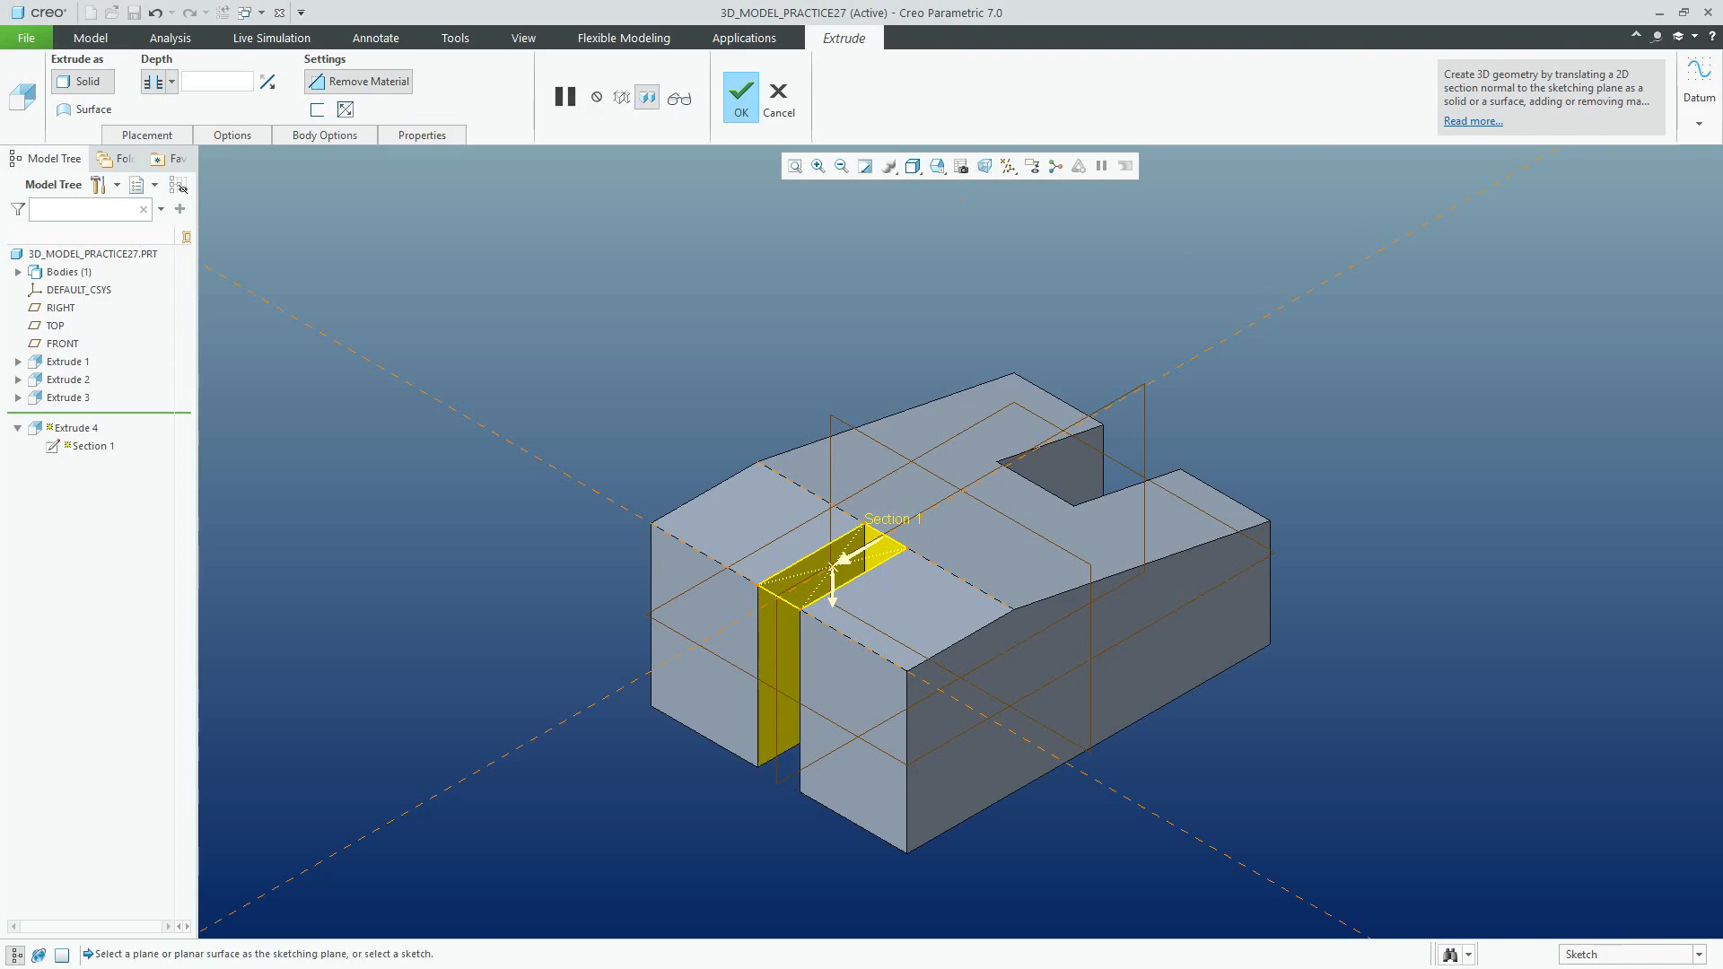
{"action": "left_click", "coordinate": [743, 107]}
{"action": "key", "text": "ctrl+d"}
{"action": "left_click", "coordinate": [718, 260]}
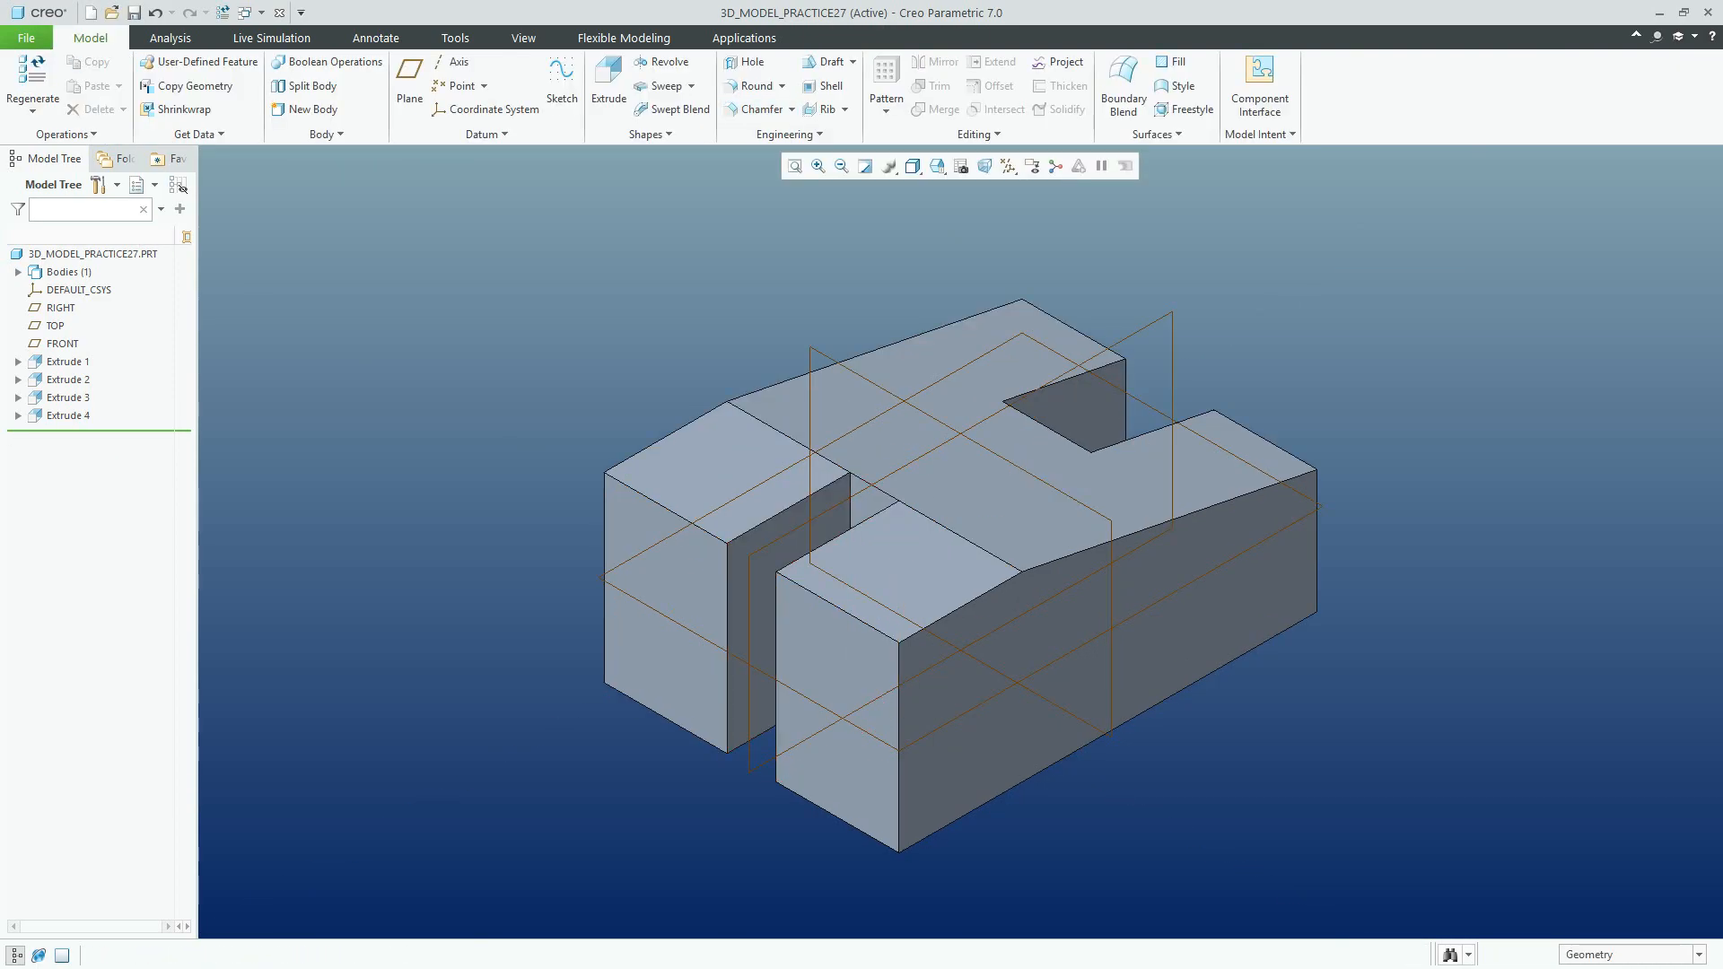
{"action": "left_click", "coordinate": [1009, 166]}
{"action": "left_click", "coordinate": [1024, 267]}
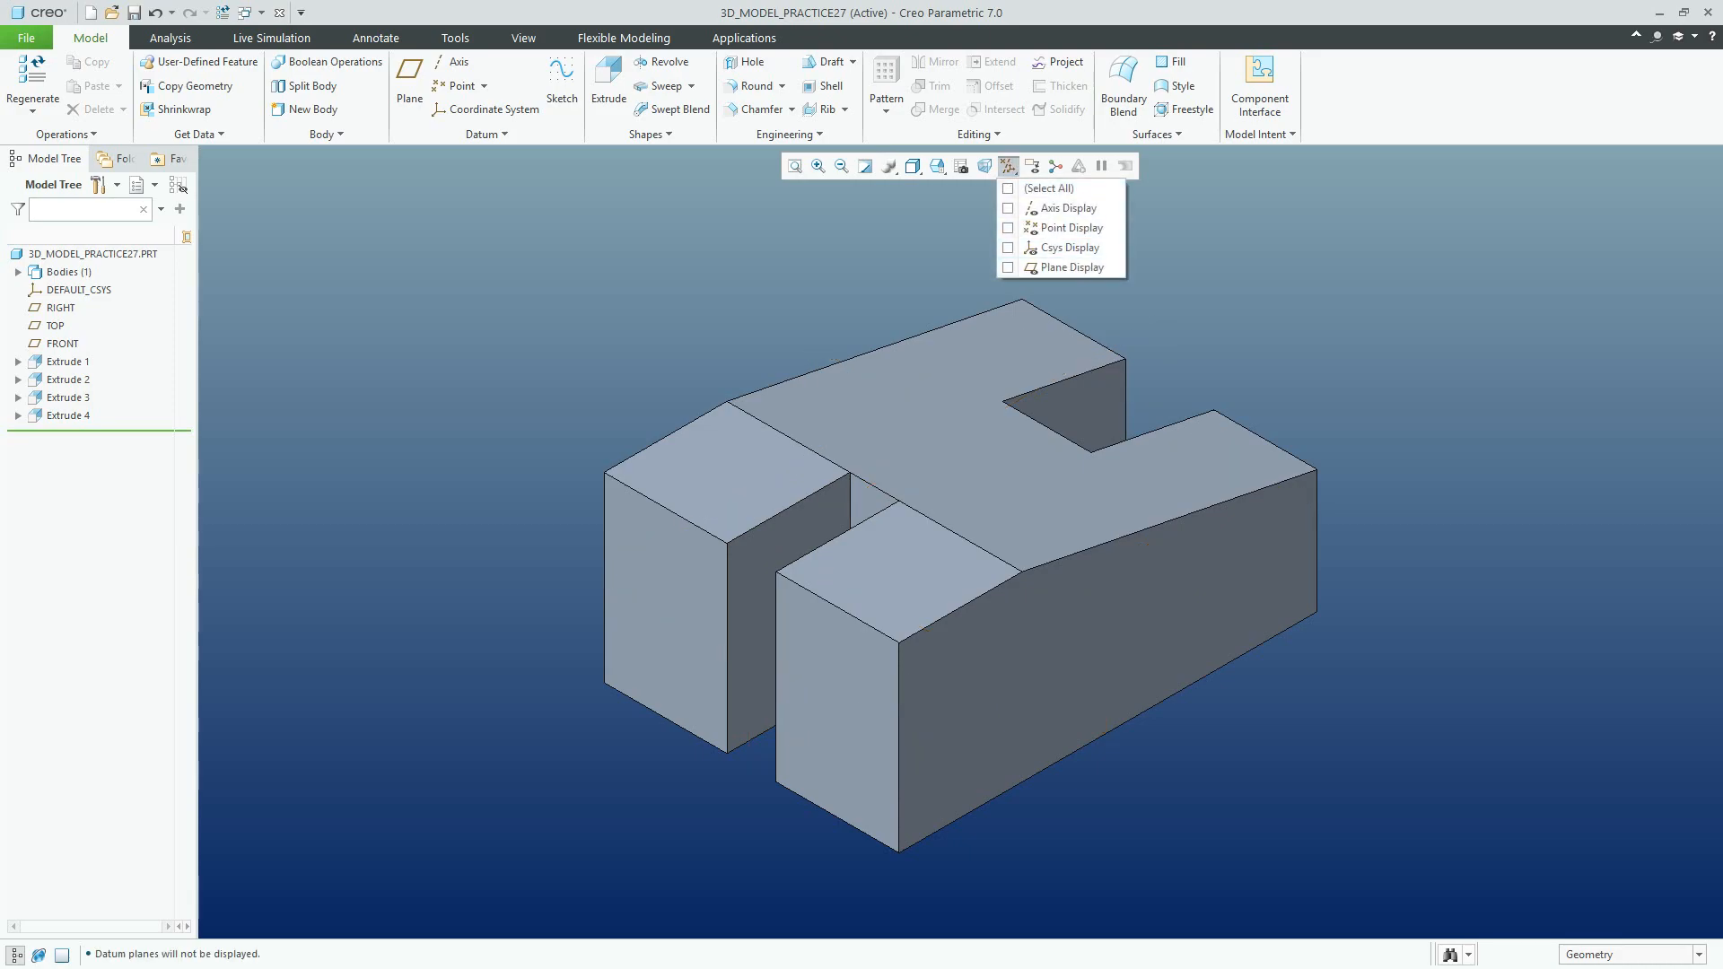
Step: Start a new extrude sketch on the flat part of the upper face, beside the new 10 mm slot
{"action": "left_click", "coordinate": [608, 87]}
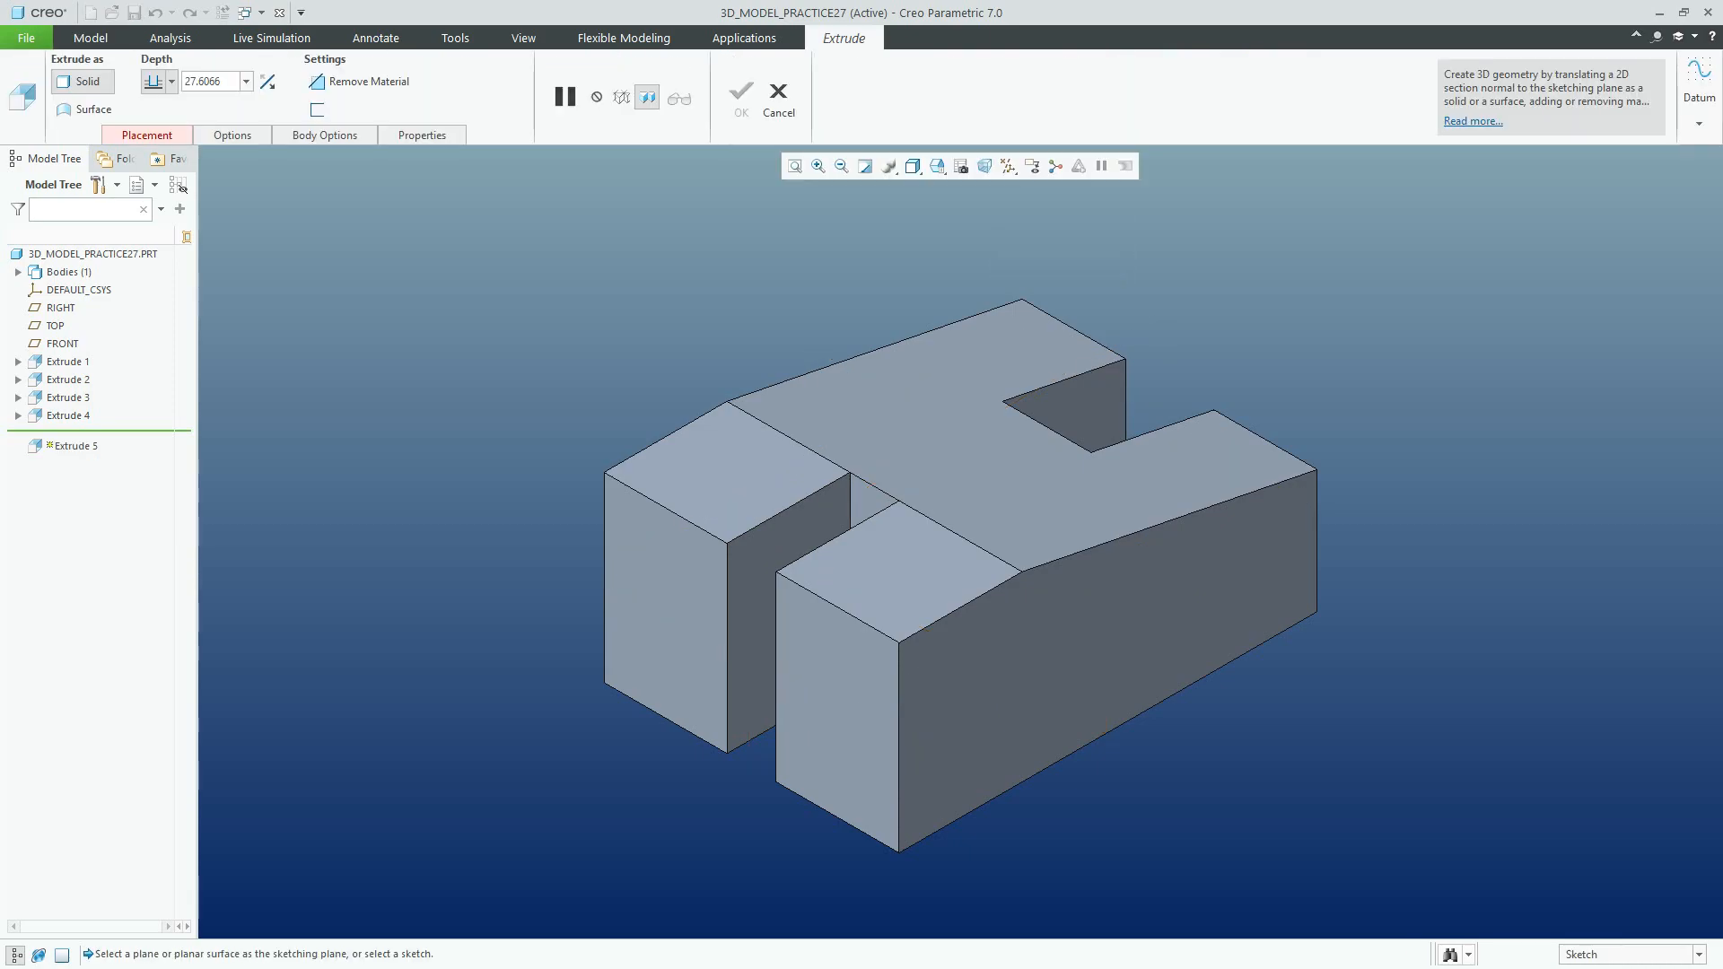
{"action": "left_click", "coordinate": [147, 136]}
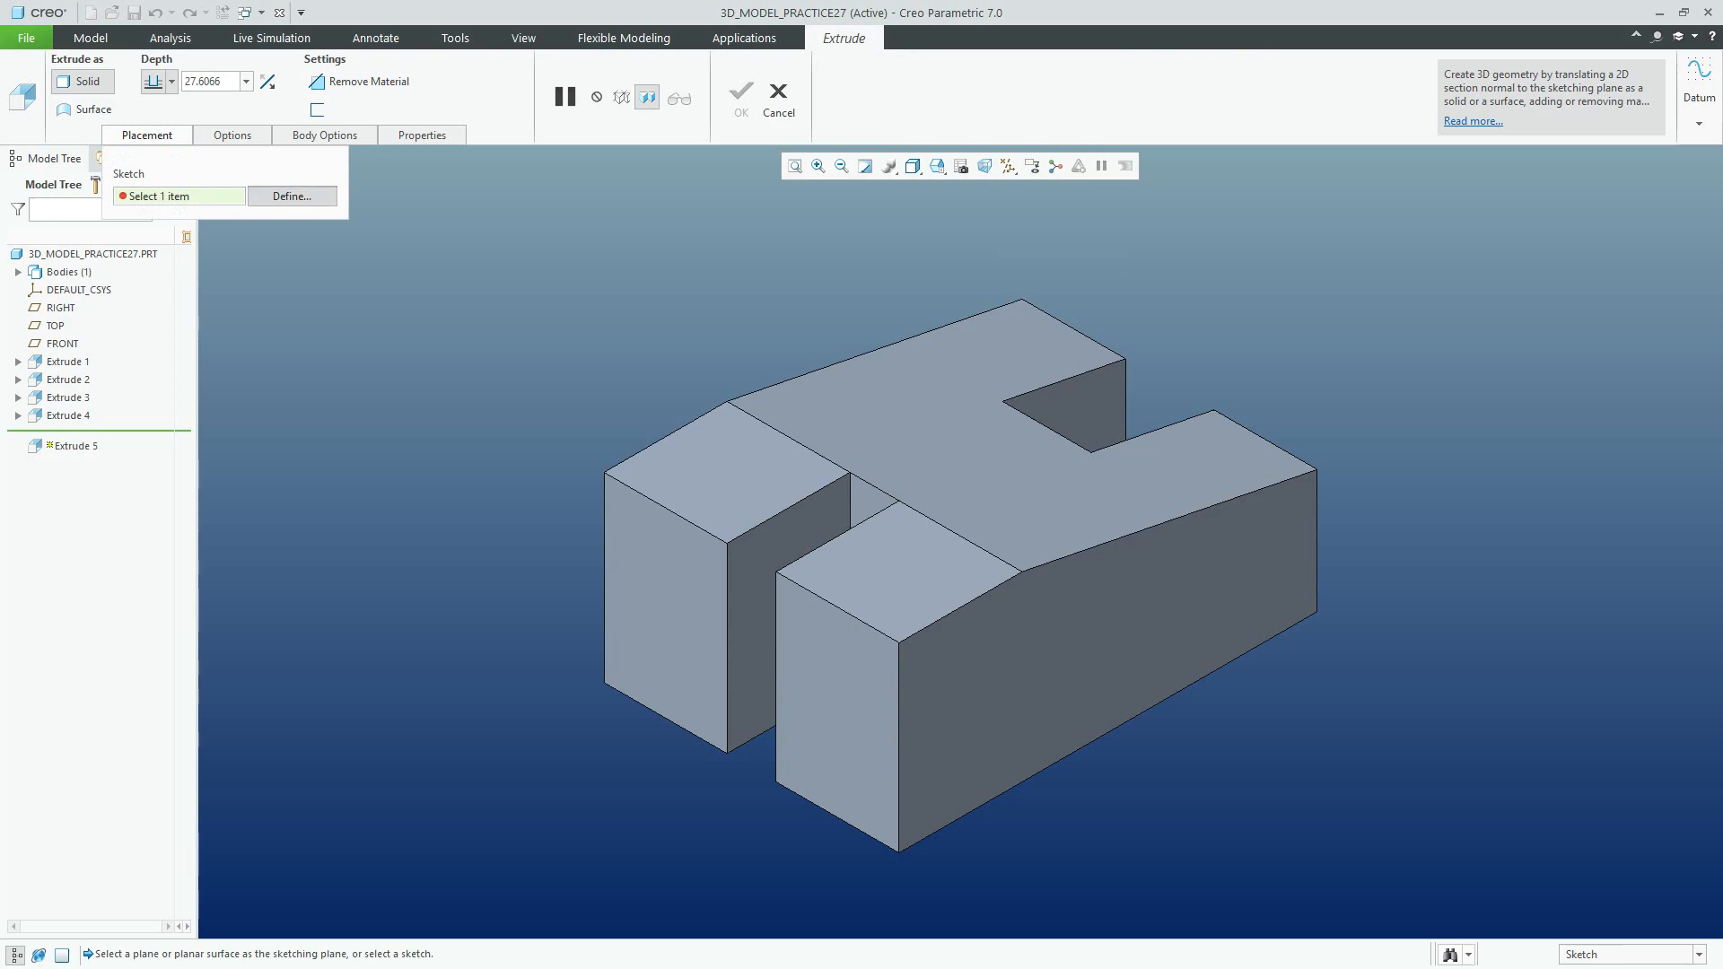
{"action": "left_click", "coordinate": [292, 197]}
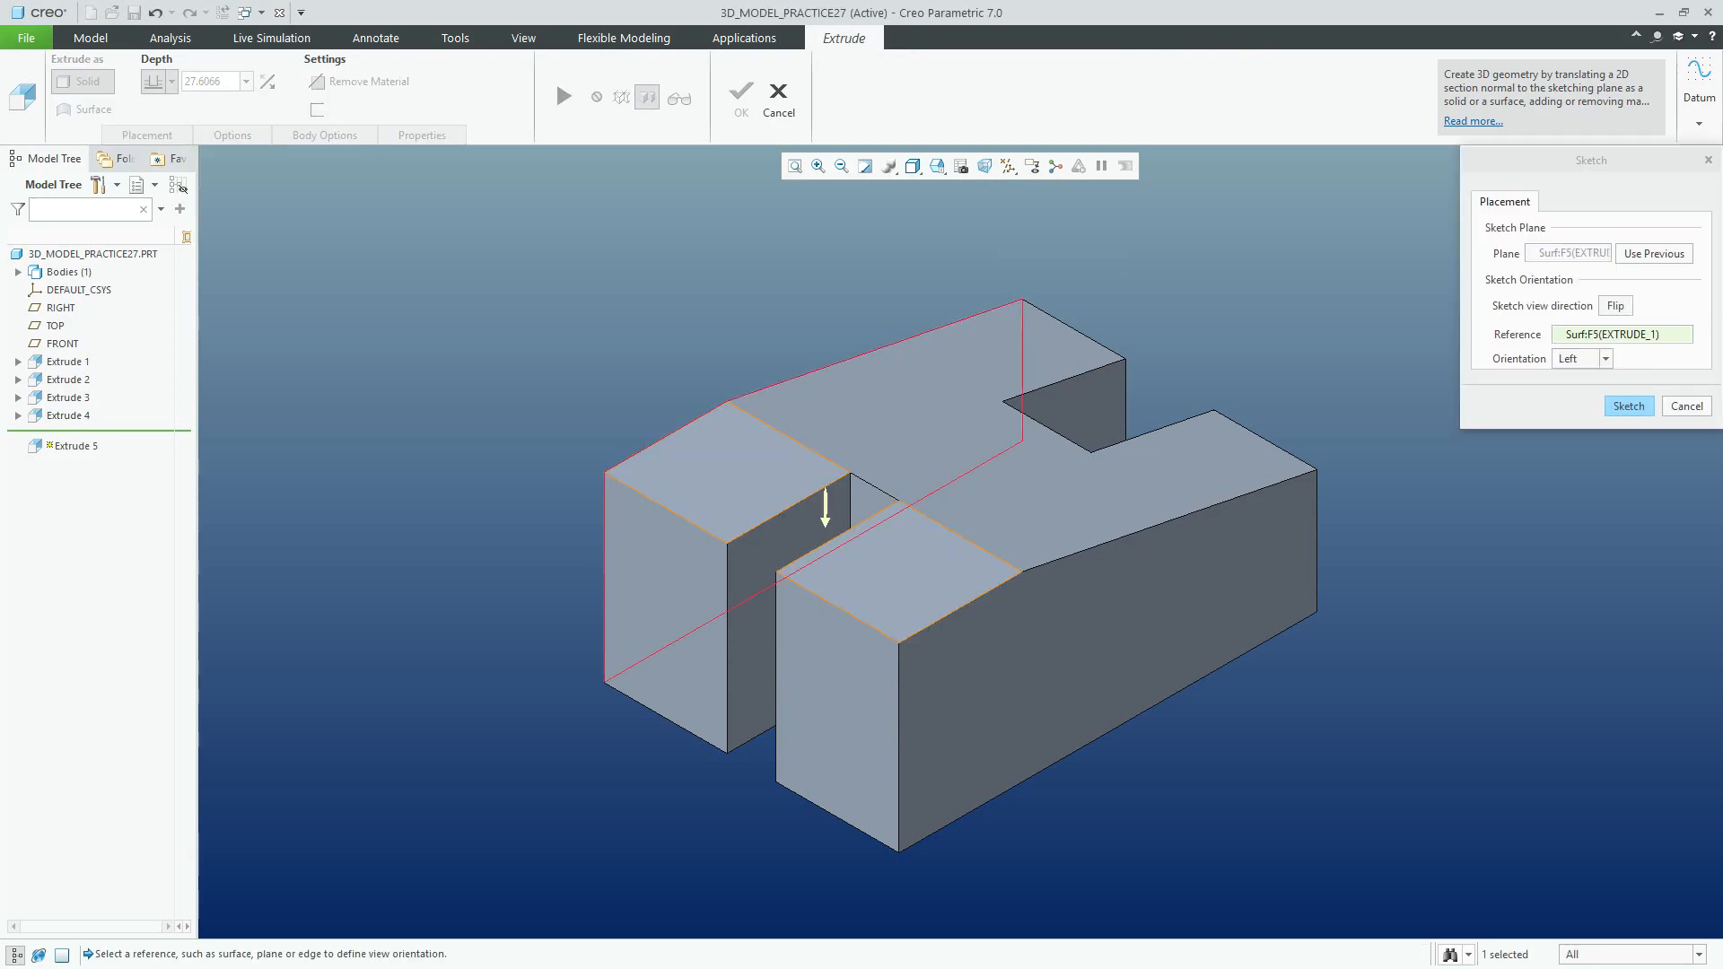
{"action": "key", "text": "Return"}
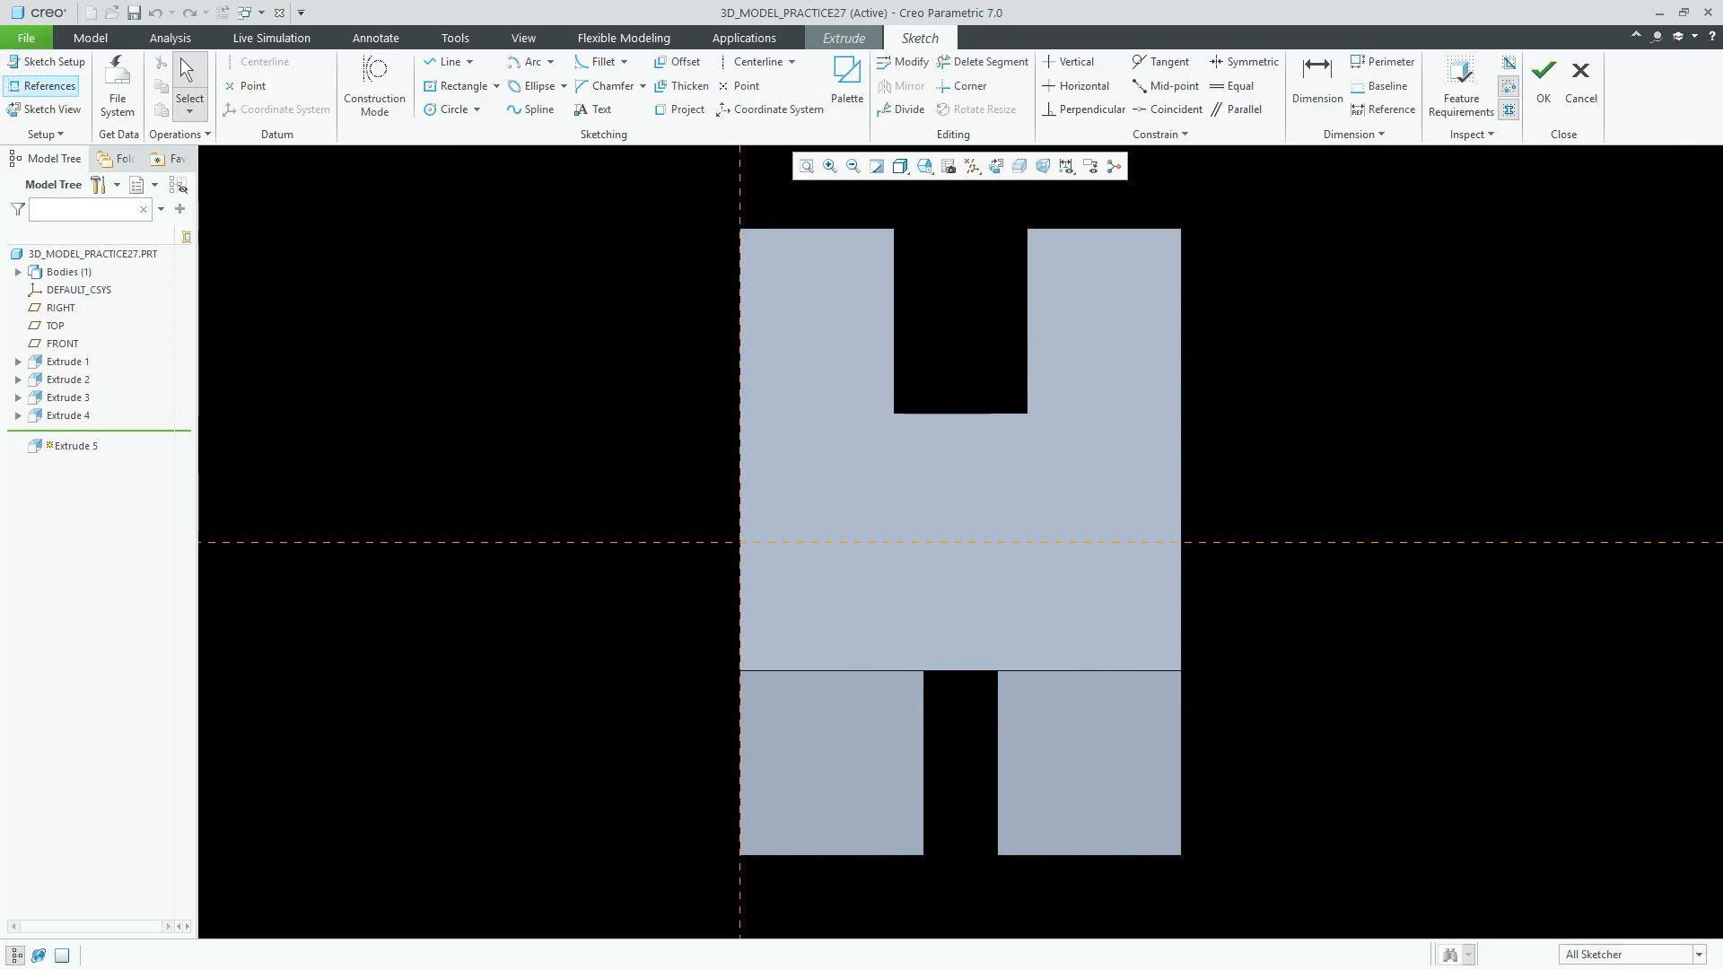
Step: Add the right-hand leg's end edge, slope boundary edge, slot side and outer side as sketch references
{"action": "left_click", "coordinate": [42, 85]}
{"action": "left_click", "coordinate": [1077, 855]}
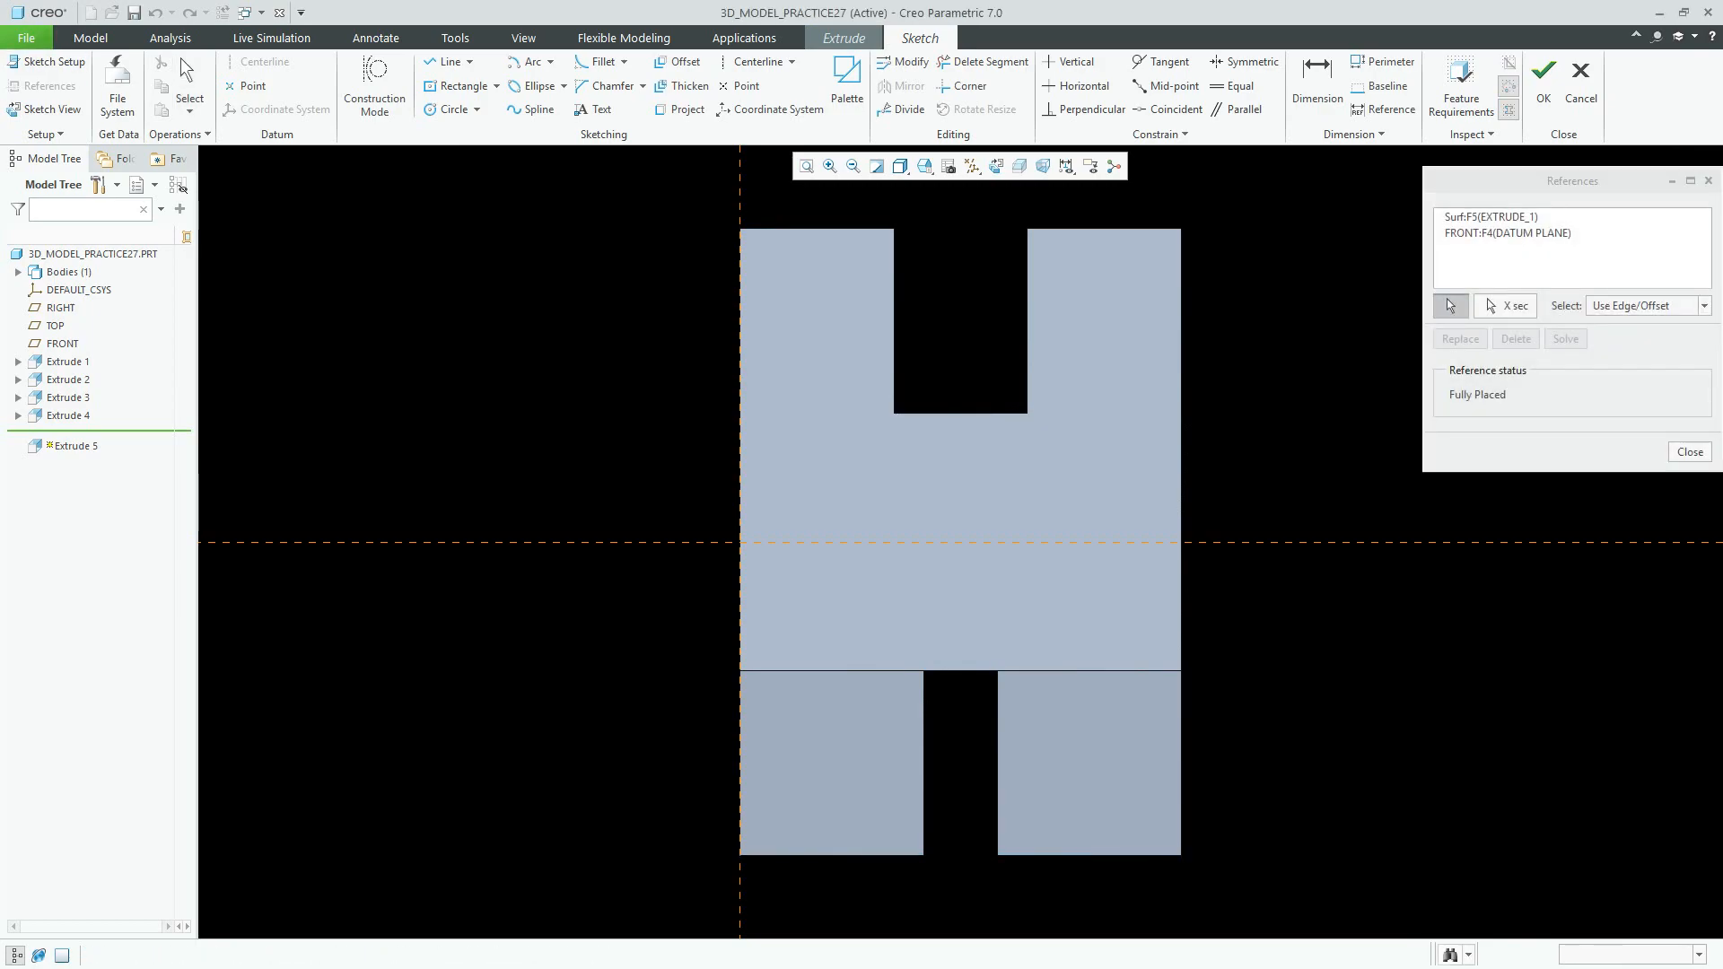
{"action": "left_click", "coordinate": [1077, 670]}
{"action": "left_click", "coordinate": [997, 763]}
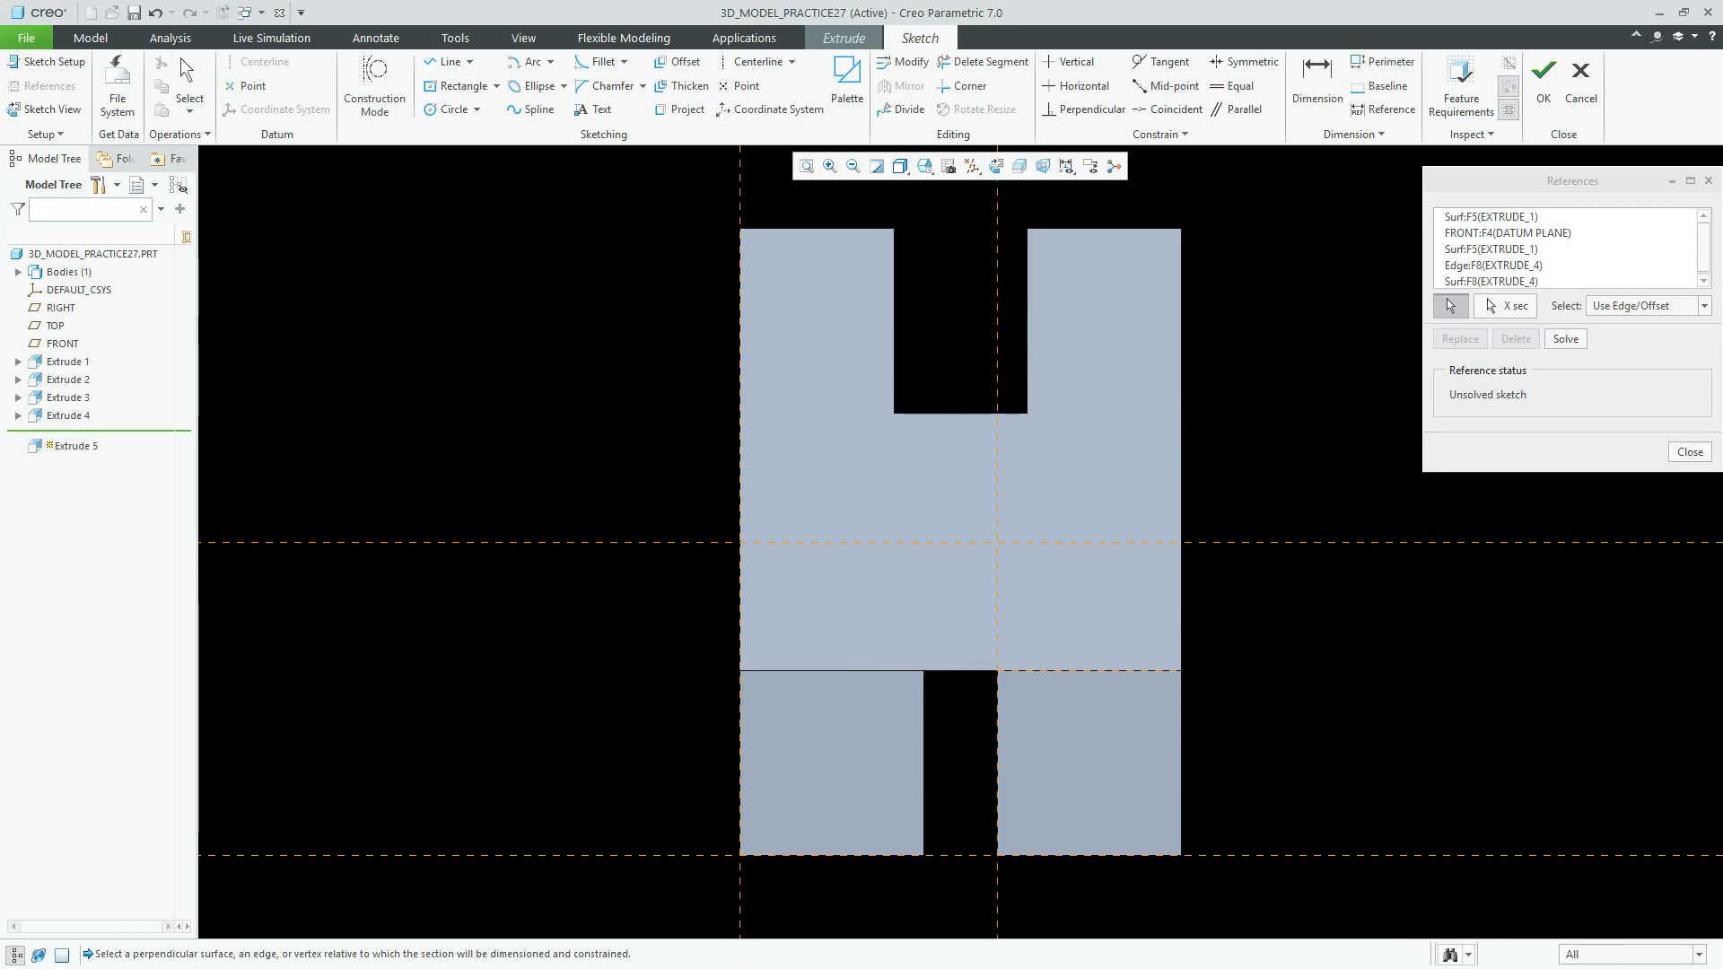
{"action": "left_click", "coordinate": [1181, 763]}
{"action": "left_click", "coordinate": [1690, 451]}
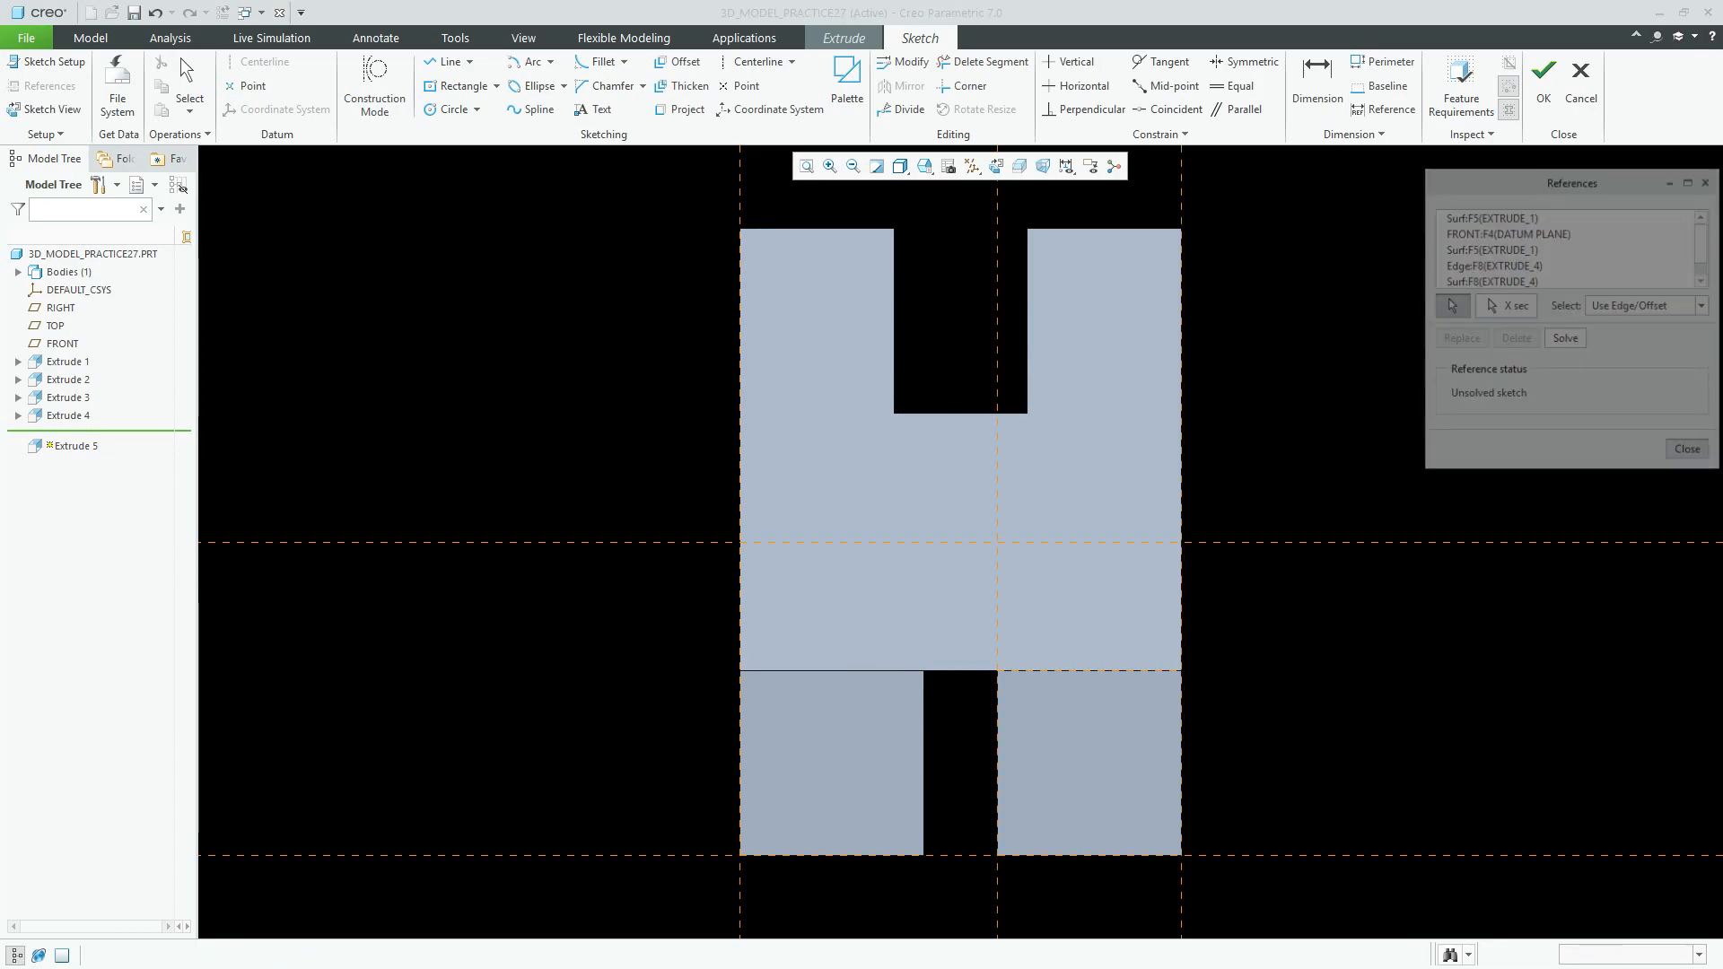
Step: Sketch a corner rectangle on the right-hand leg from its outer slope corner to the end edge, about 9.3 mm short of the slot
{"action": "left_click", "coordinate": [459, 86]}
{"action": "left_click", "coordinate": [496, 86]}
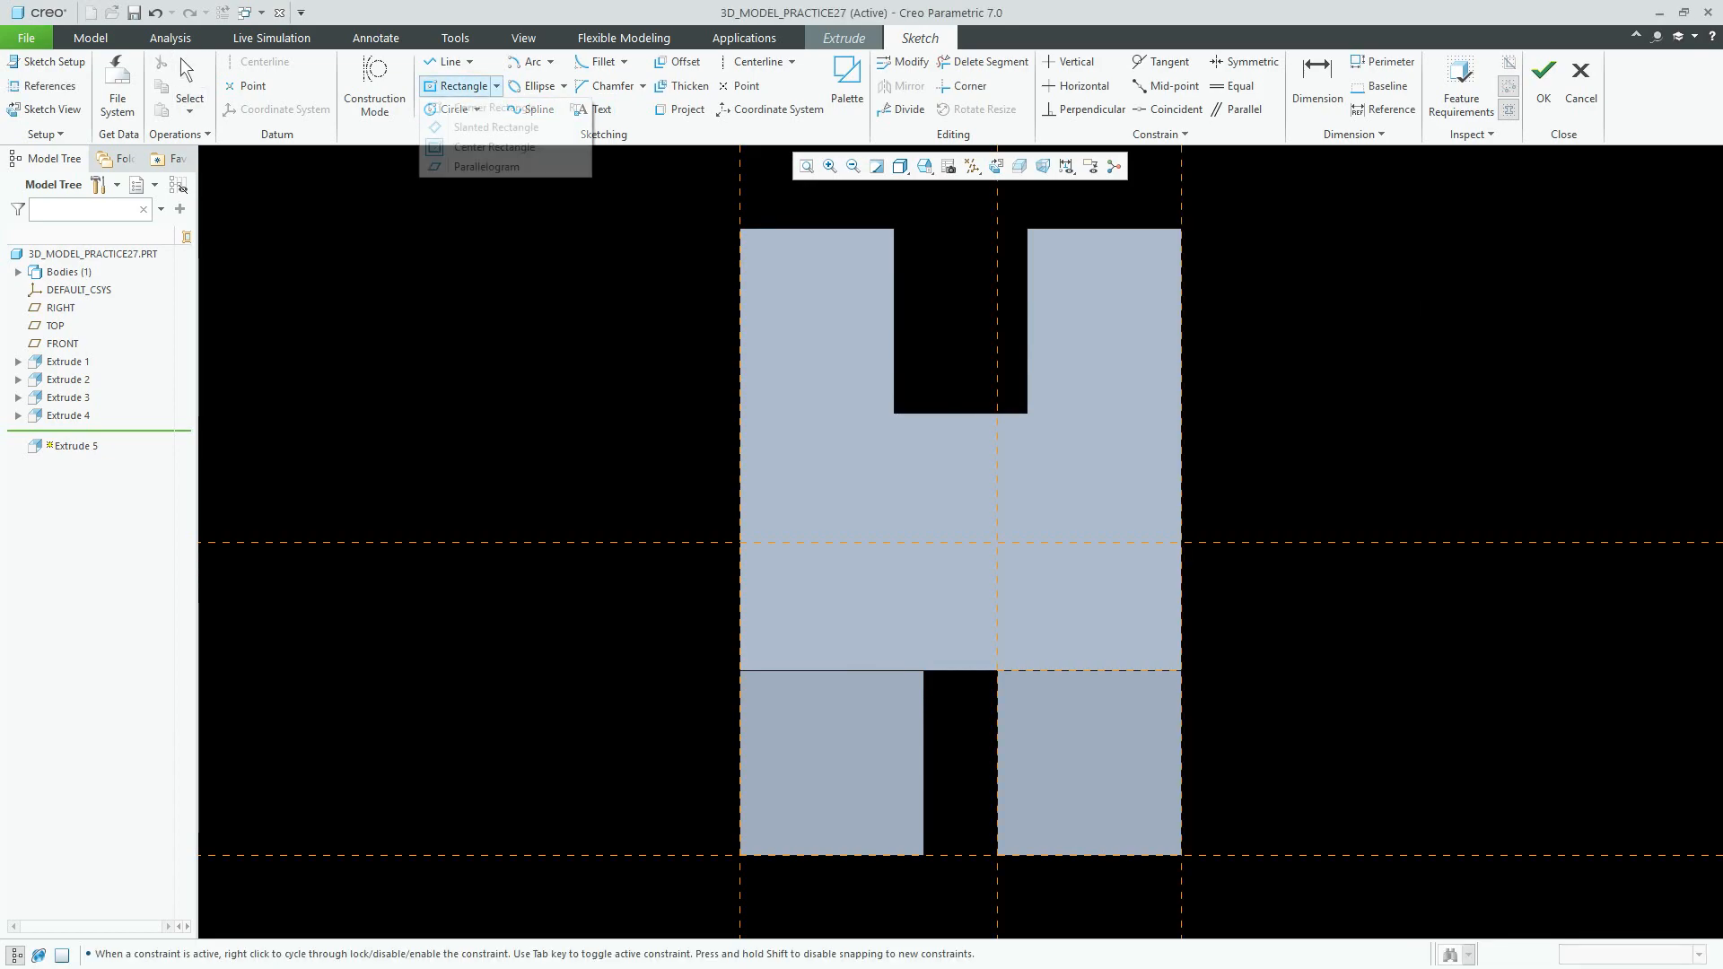
{"action": "left_click", "coordinate": [499, 107]}
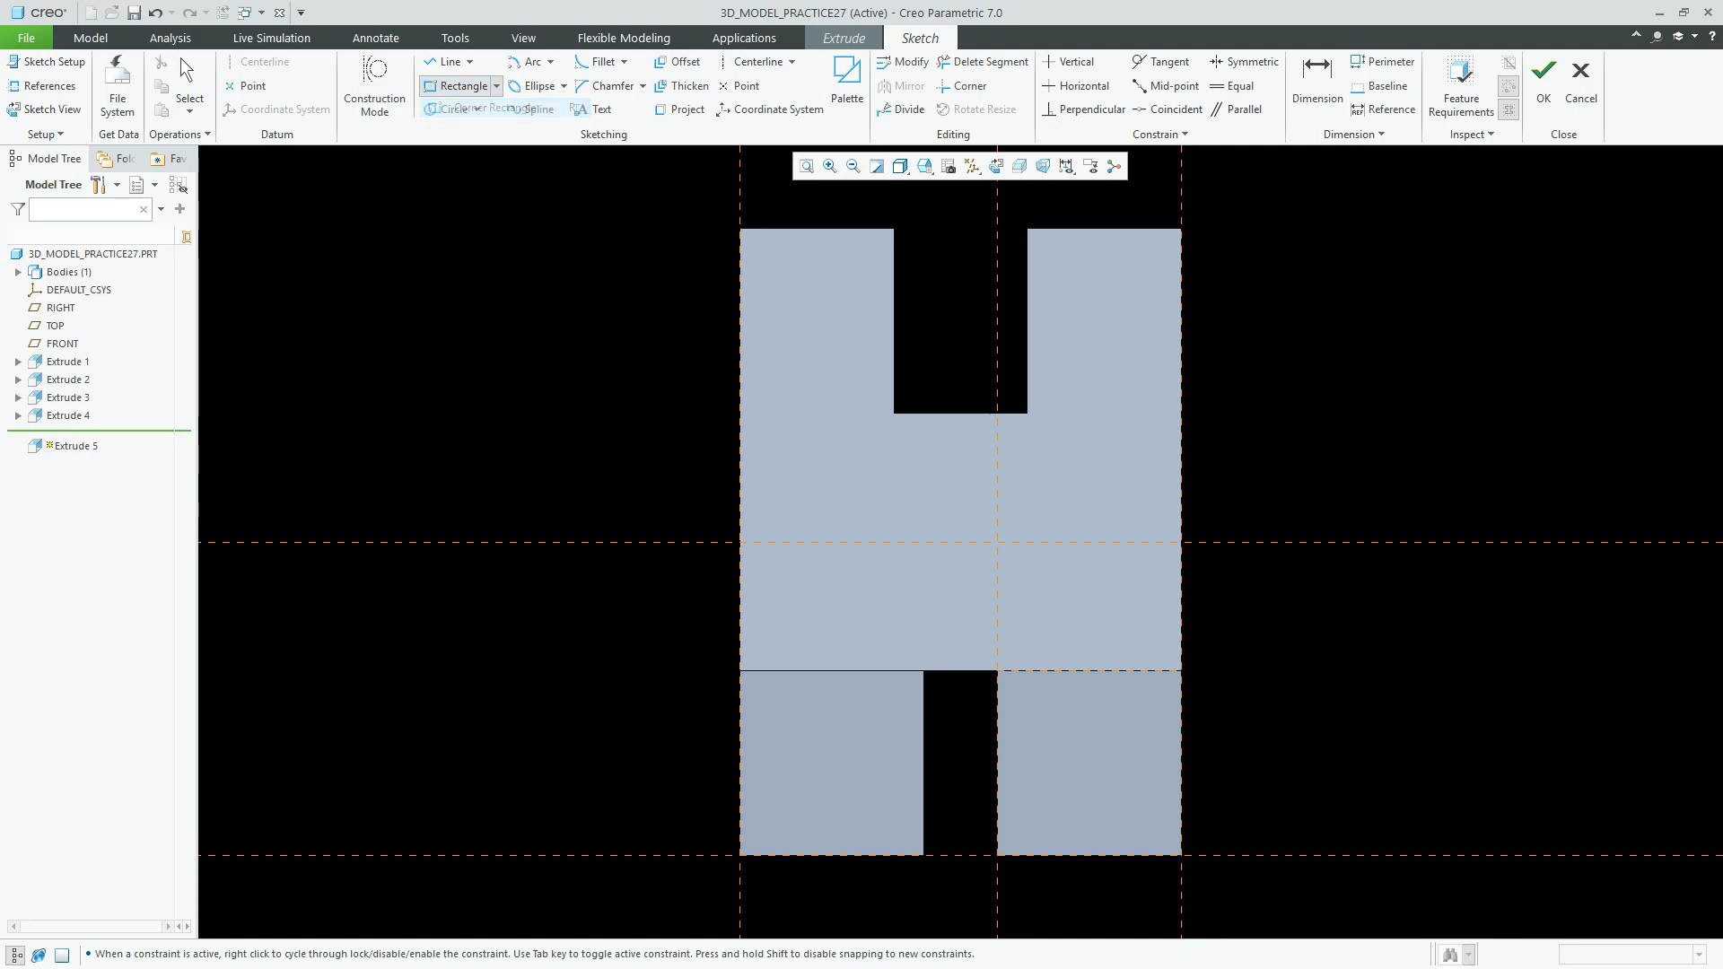
{"action": "left_click", "coordinate": [1181, 670]}
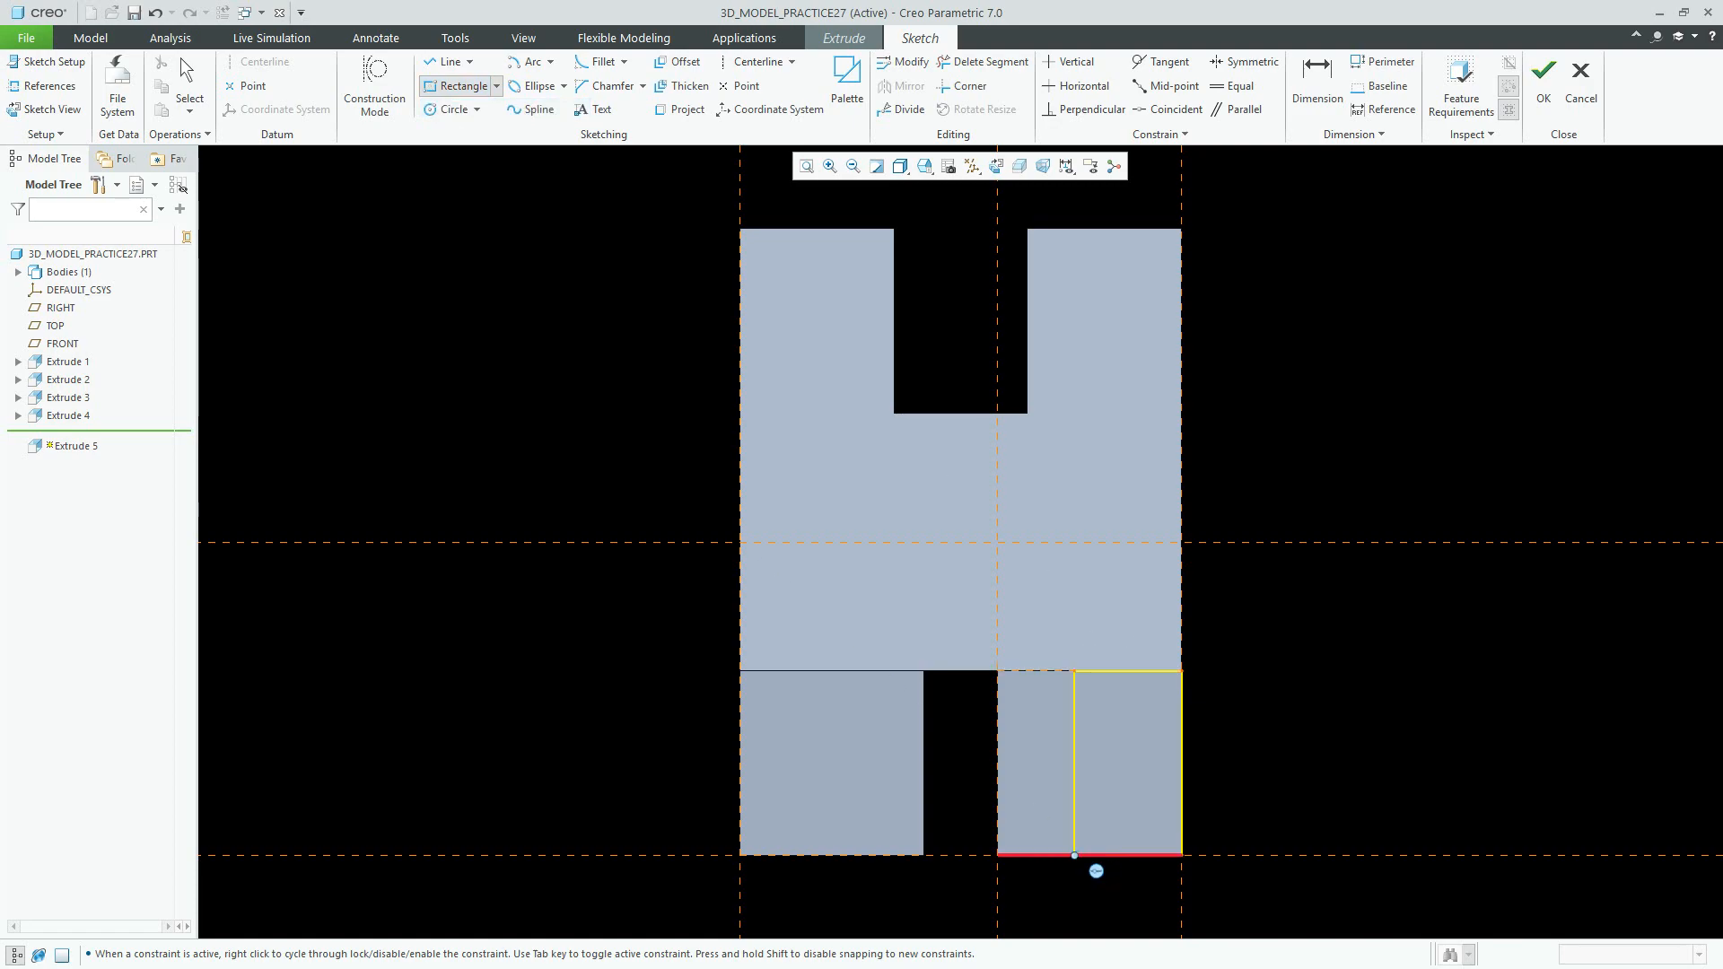
{"action": "left_click", "coordinate": [1067, 855]}
{"action": "middle_click", "coordinate": [1067, 866]}
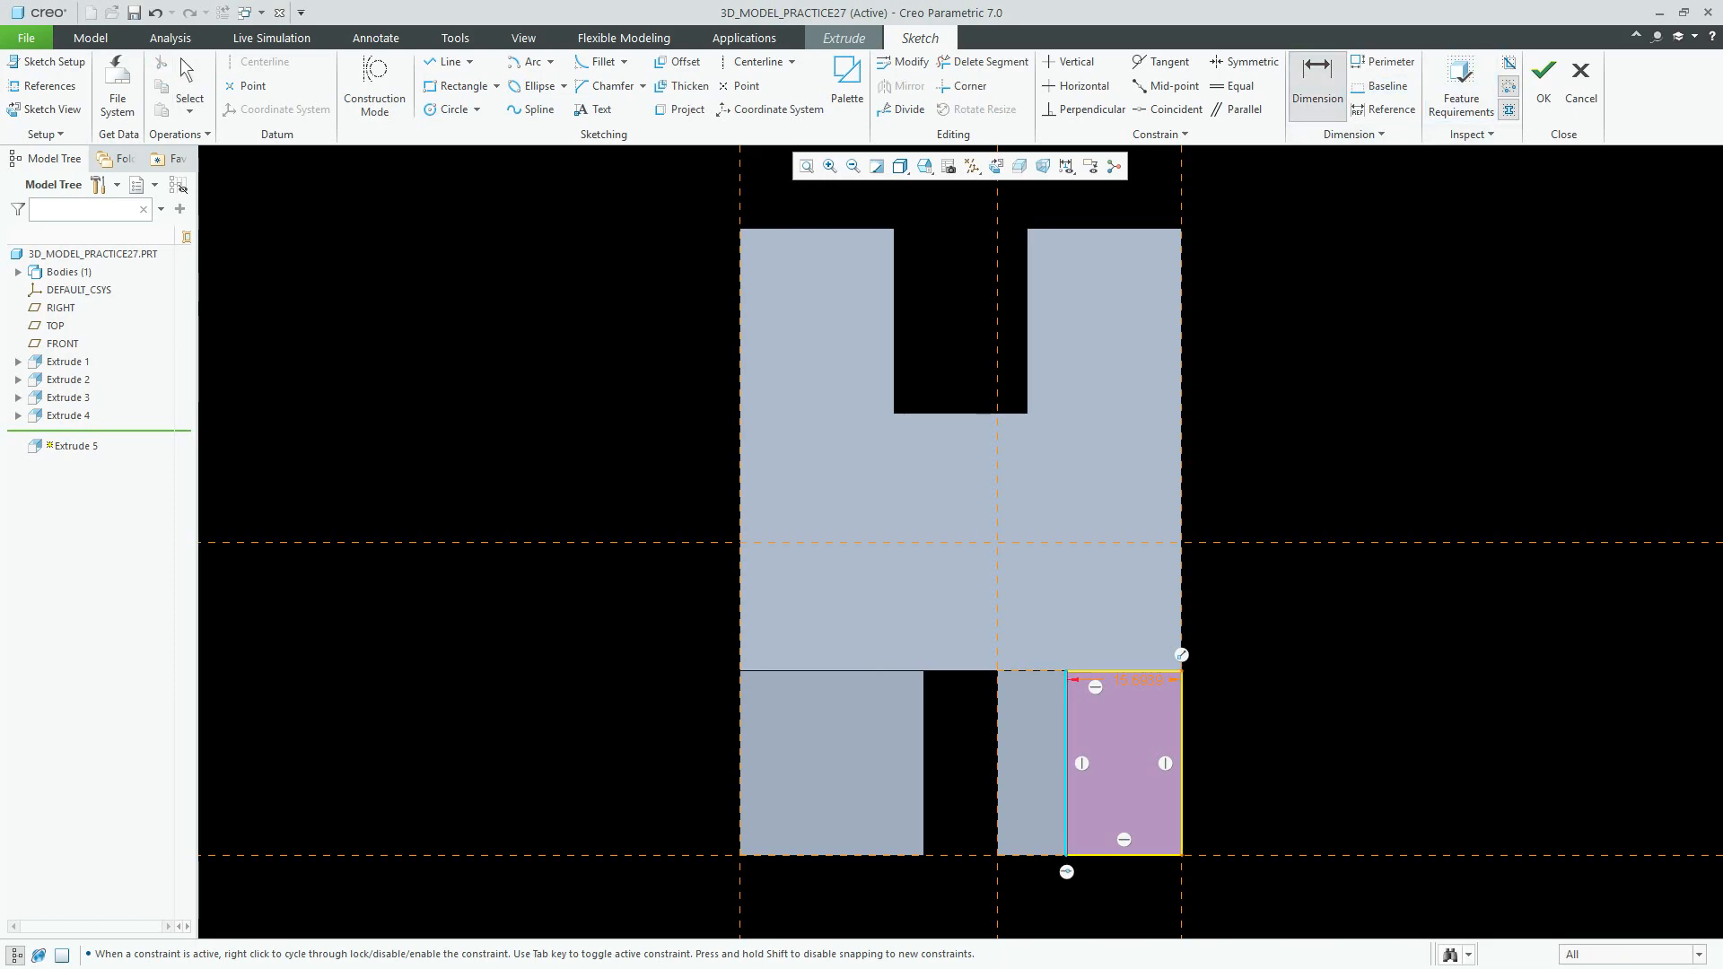
Step: Dimension the rectangle's inner edge 10 mm from the slot side and place the dimension beside the sketch
{"action": "middle_click", "coordinate": [1030, 877]}
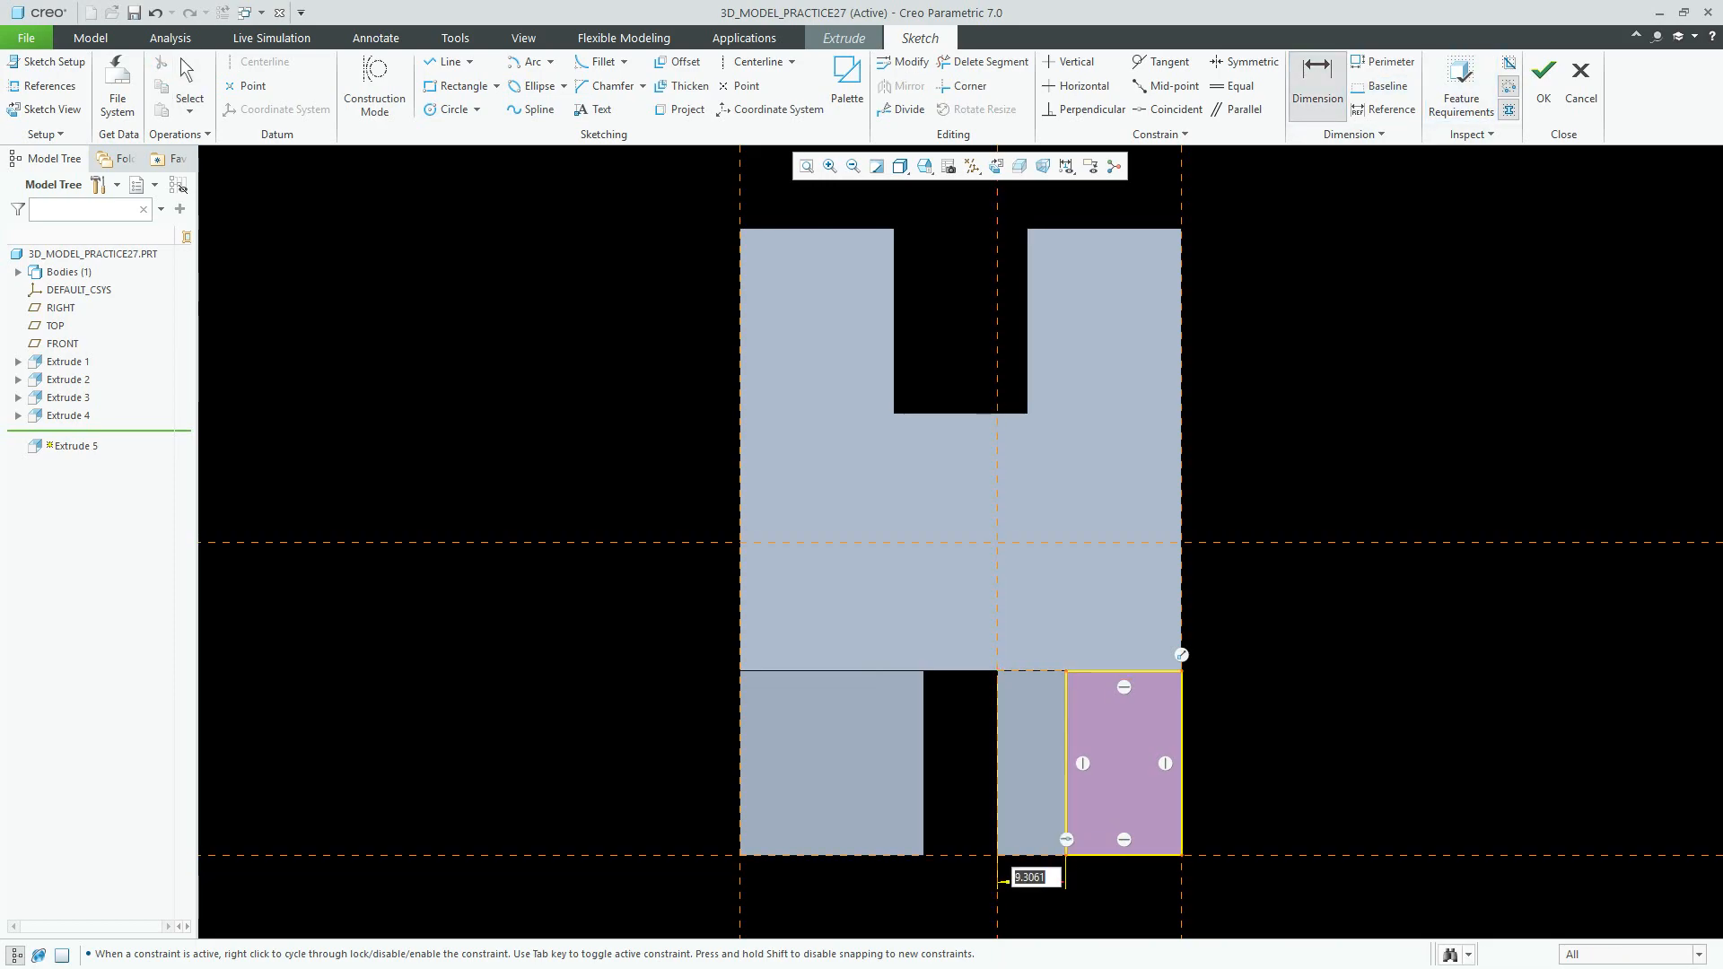
{"action": "type", "text": "10"}
{"action": "key", "text": "Return"}
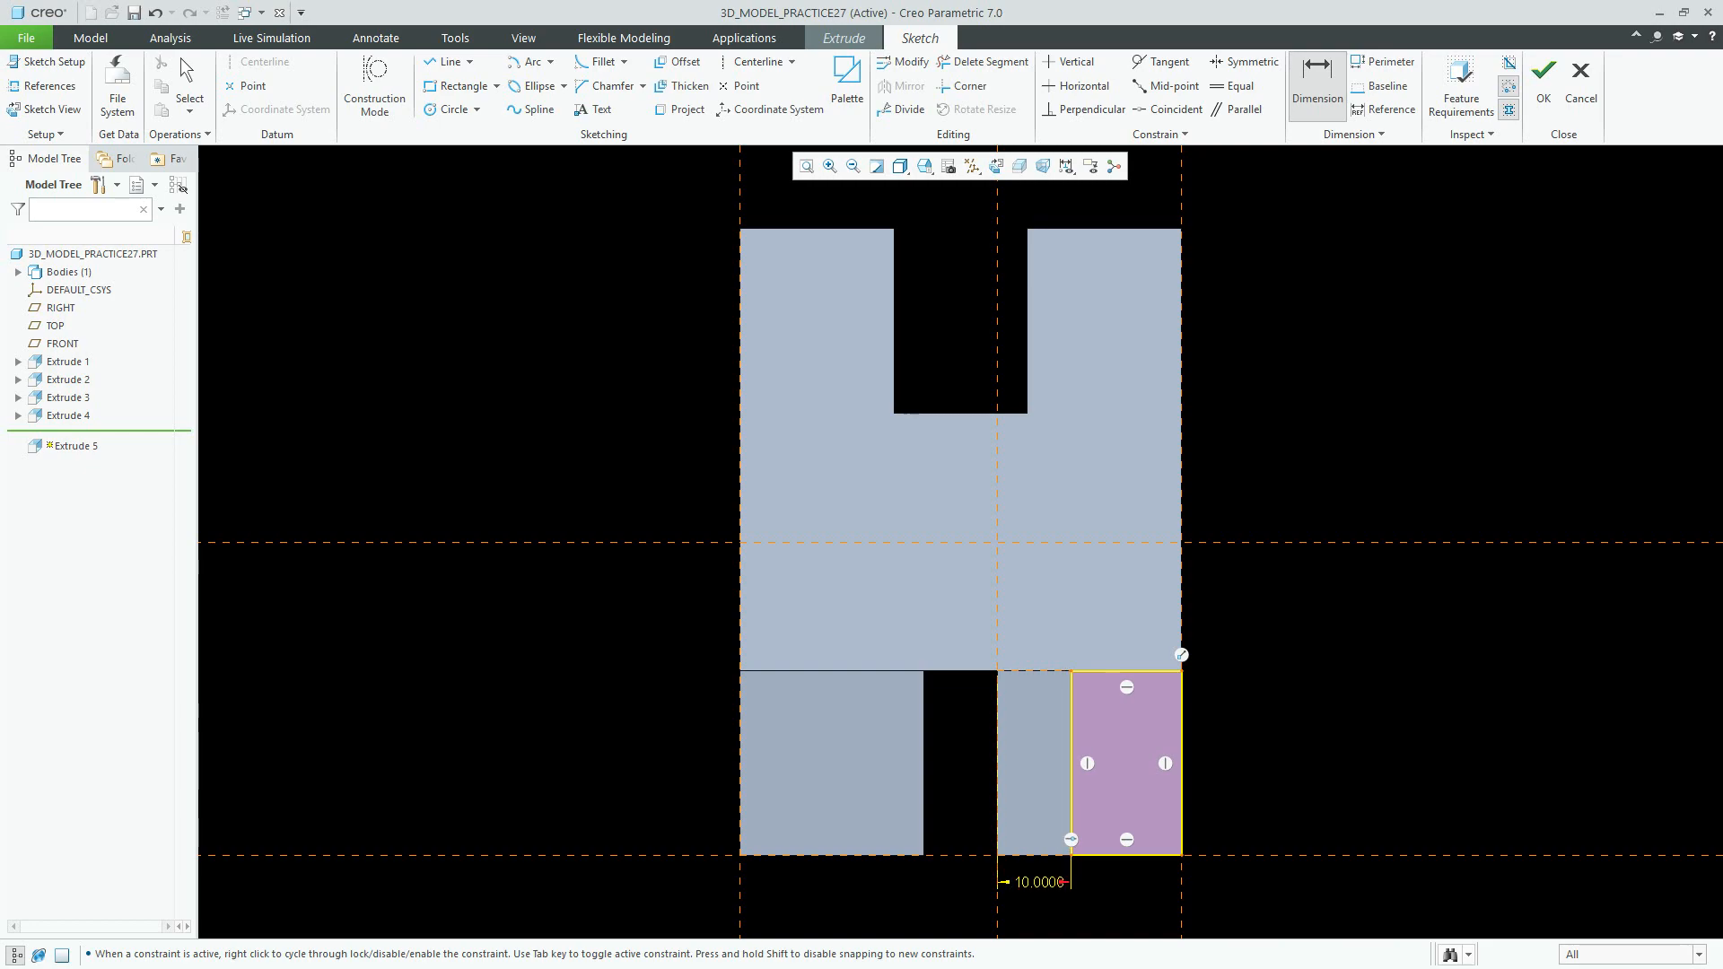
{"action": "key", "text": "Escape"}
{"action": "left_click_drag", "start_coordinate": [1041, 882], "coordinate": [1124, 885]}
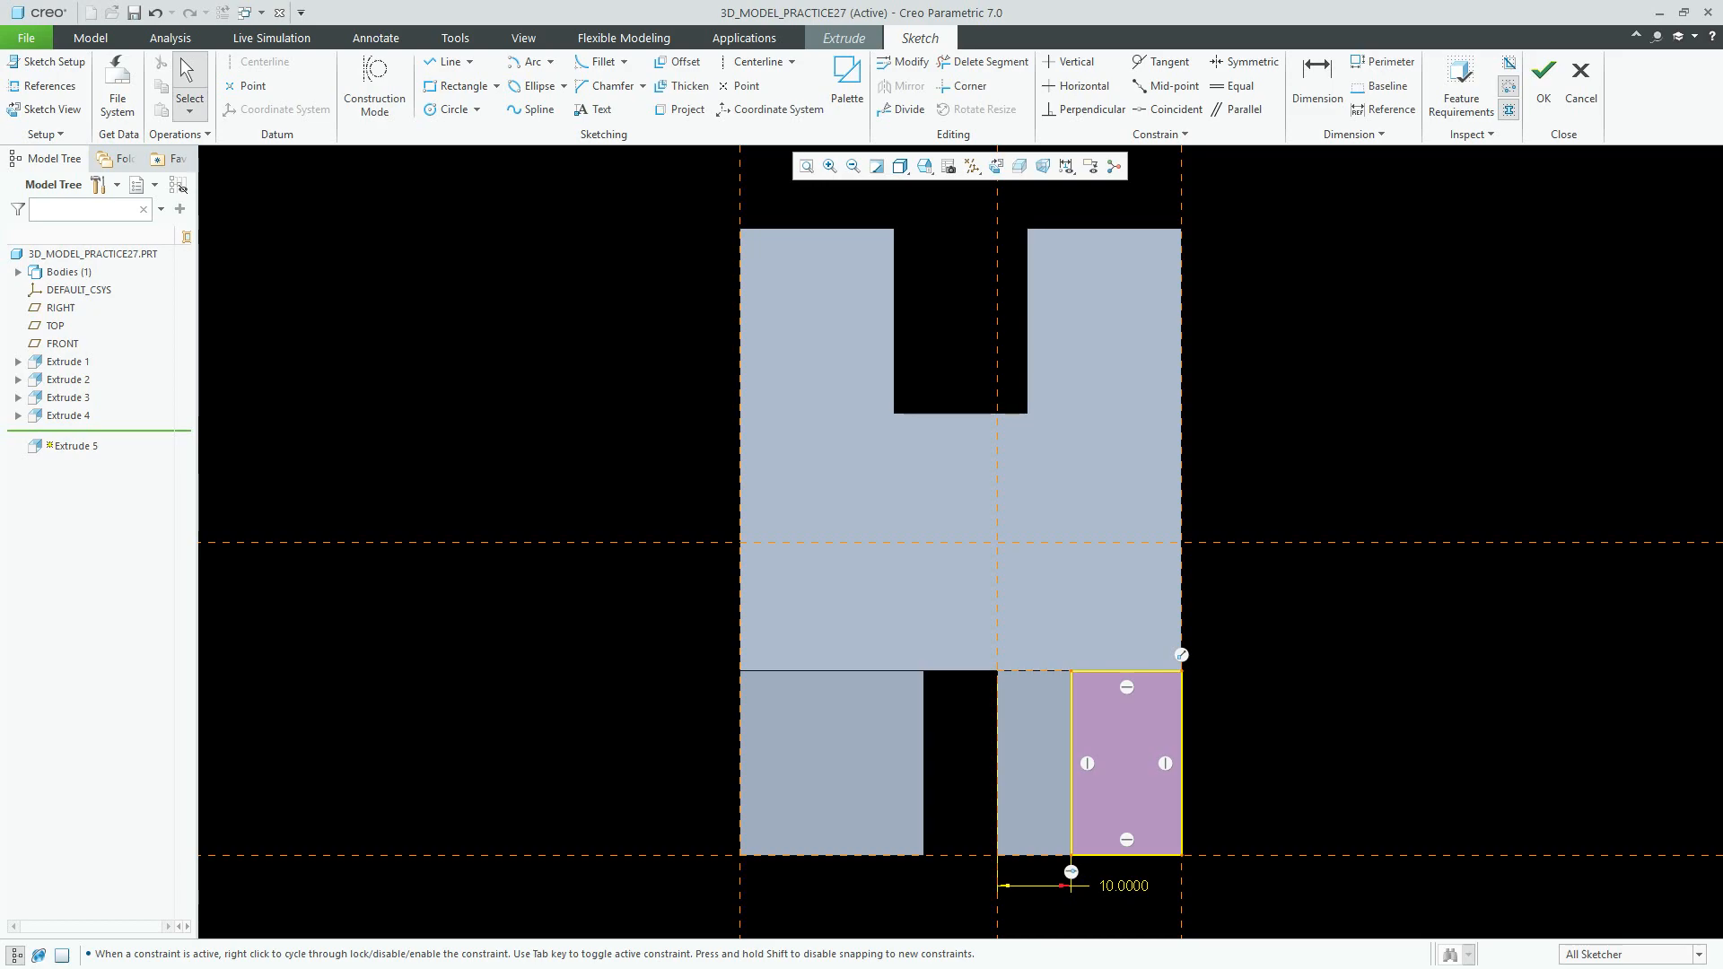
Step: Finish the sketch in the standard orientation and remove the rectangle's material to a depth of 17 mm
{"action": "left_click", "coordinate": [1544, 86]}
{"action": "left_click", "coordinate": [938, 167]}
{"action": "left_click", "coordinate": [997, 186]}
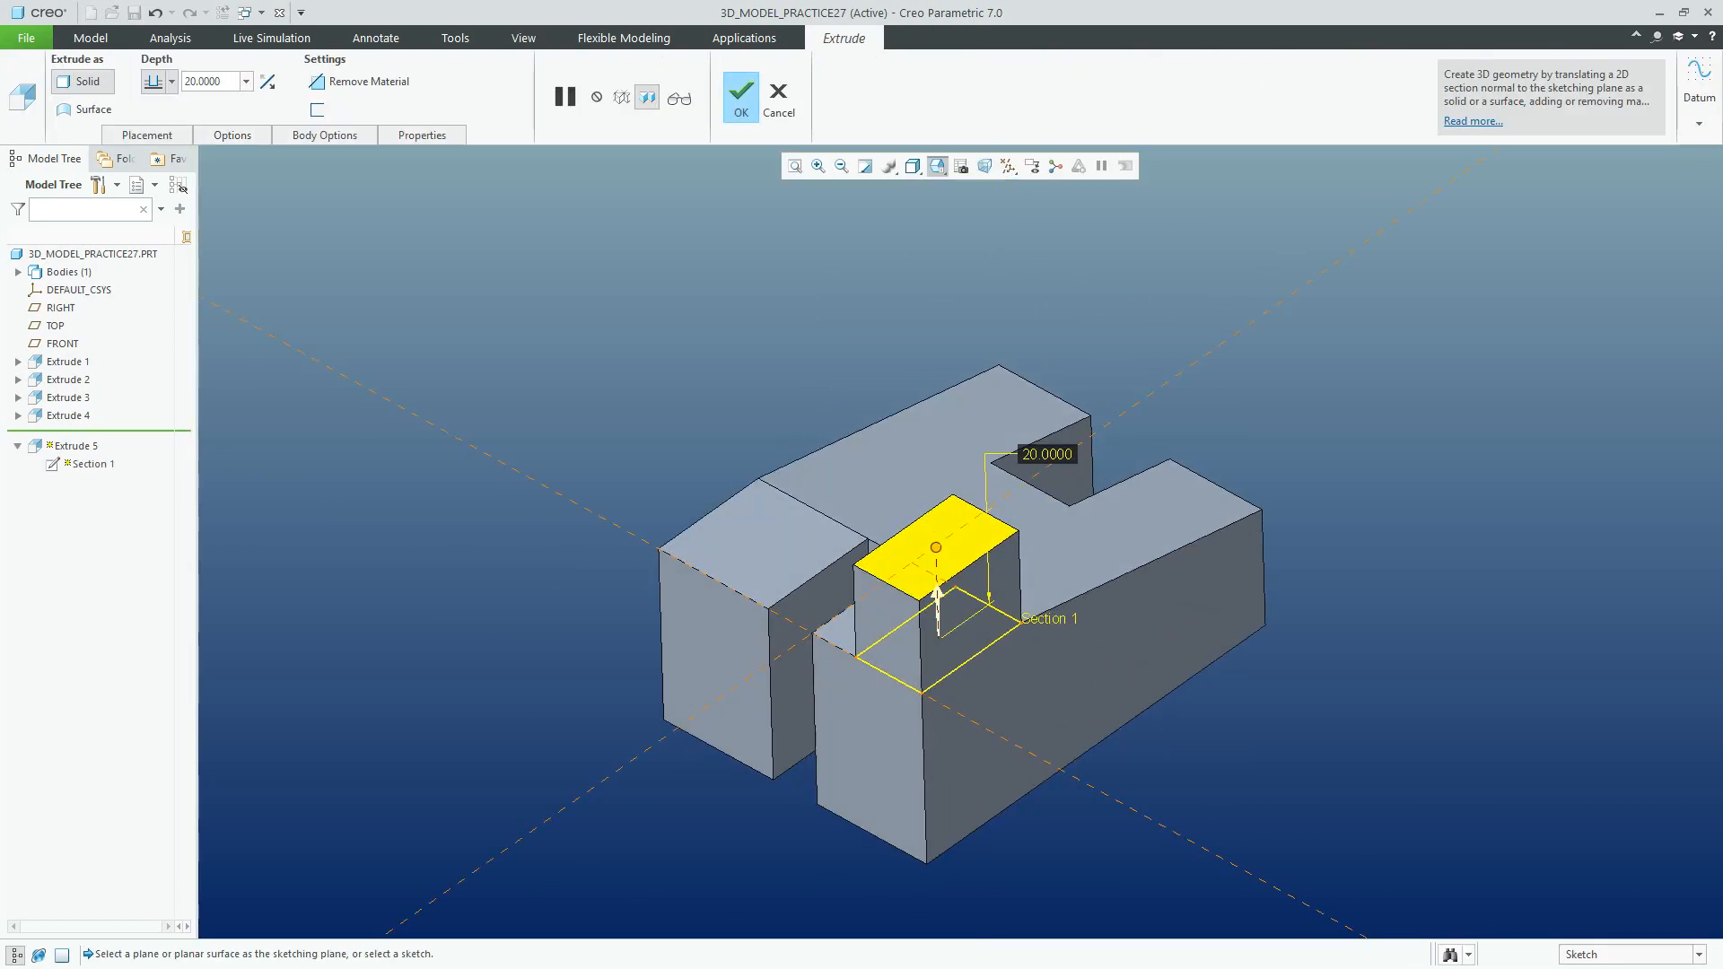
{"action": "left_click", "coordinate": [359, 81]}
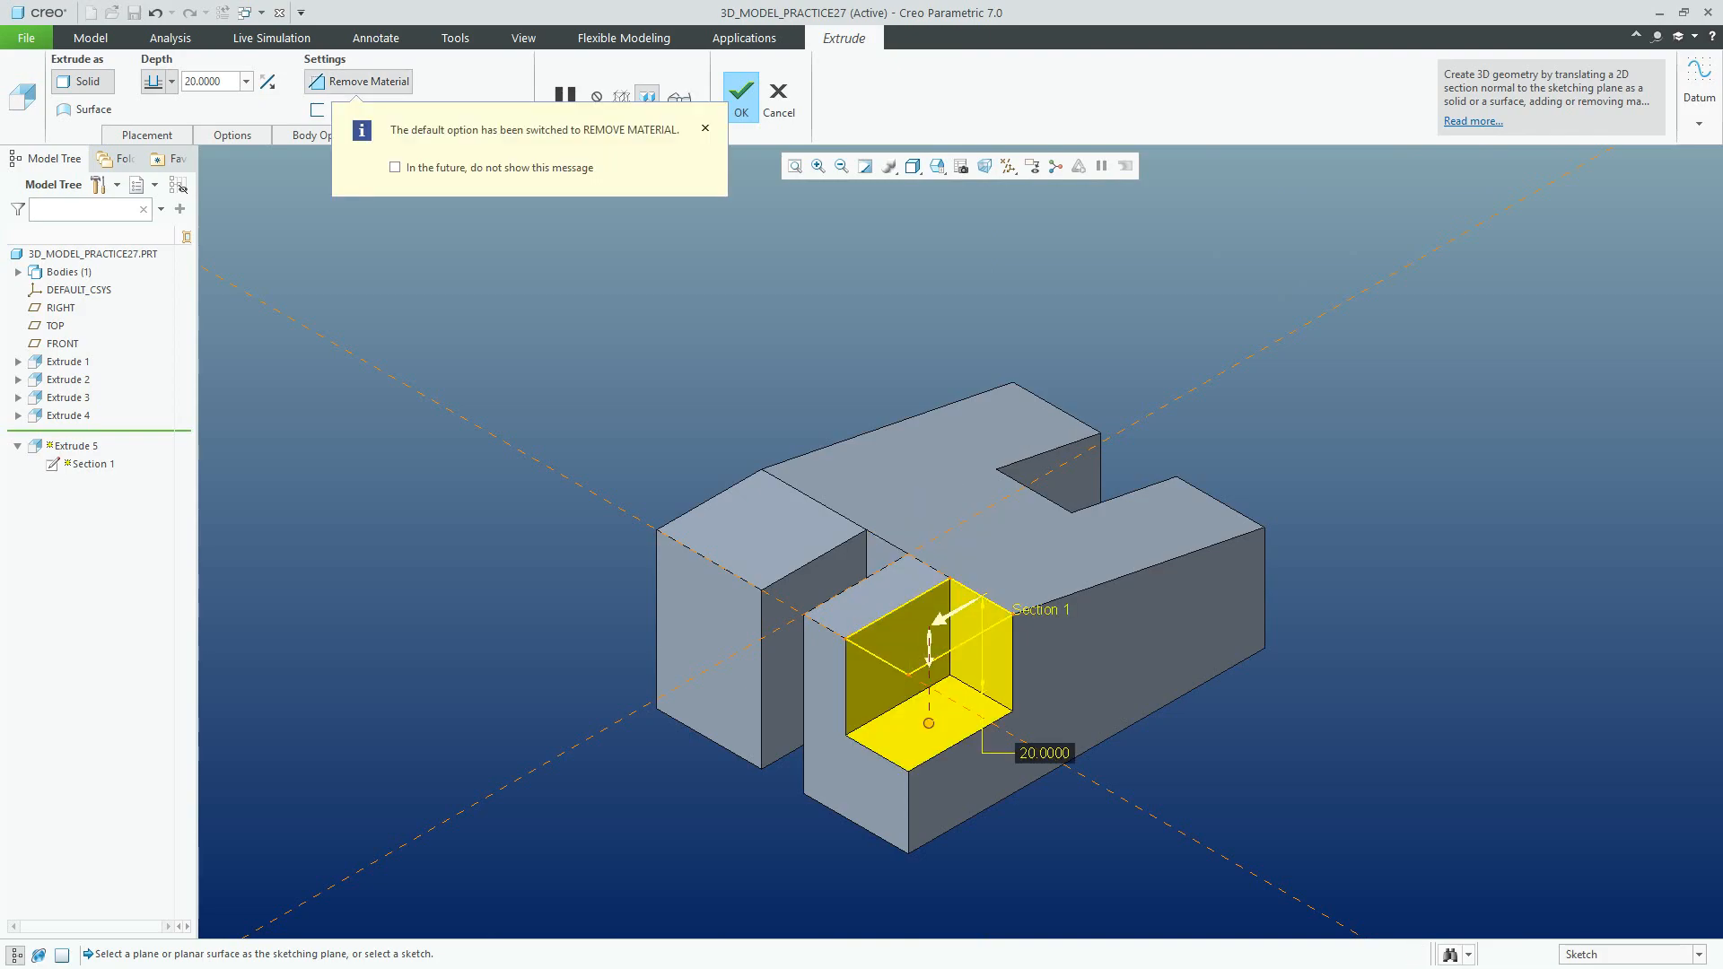
{"action": "type", "text": "17"}
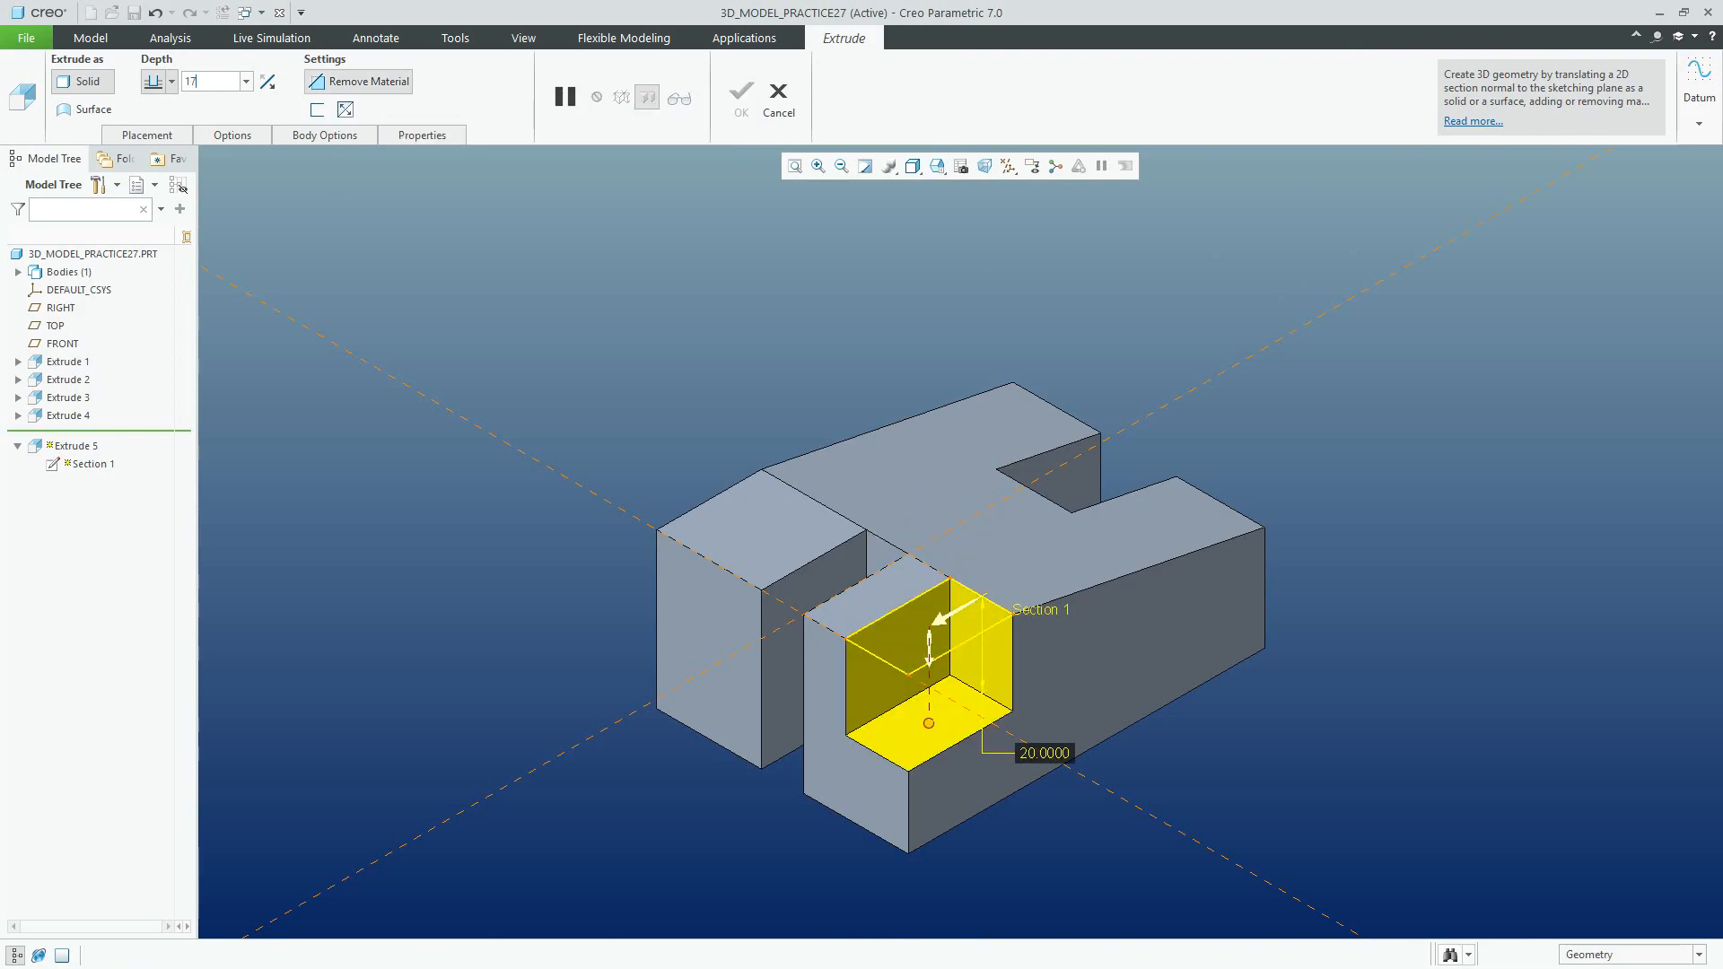
{"action": "key", "text": "Return"}
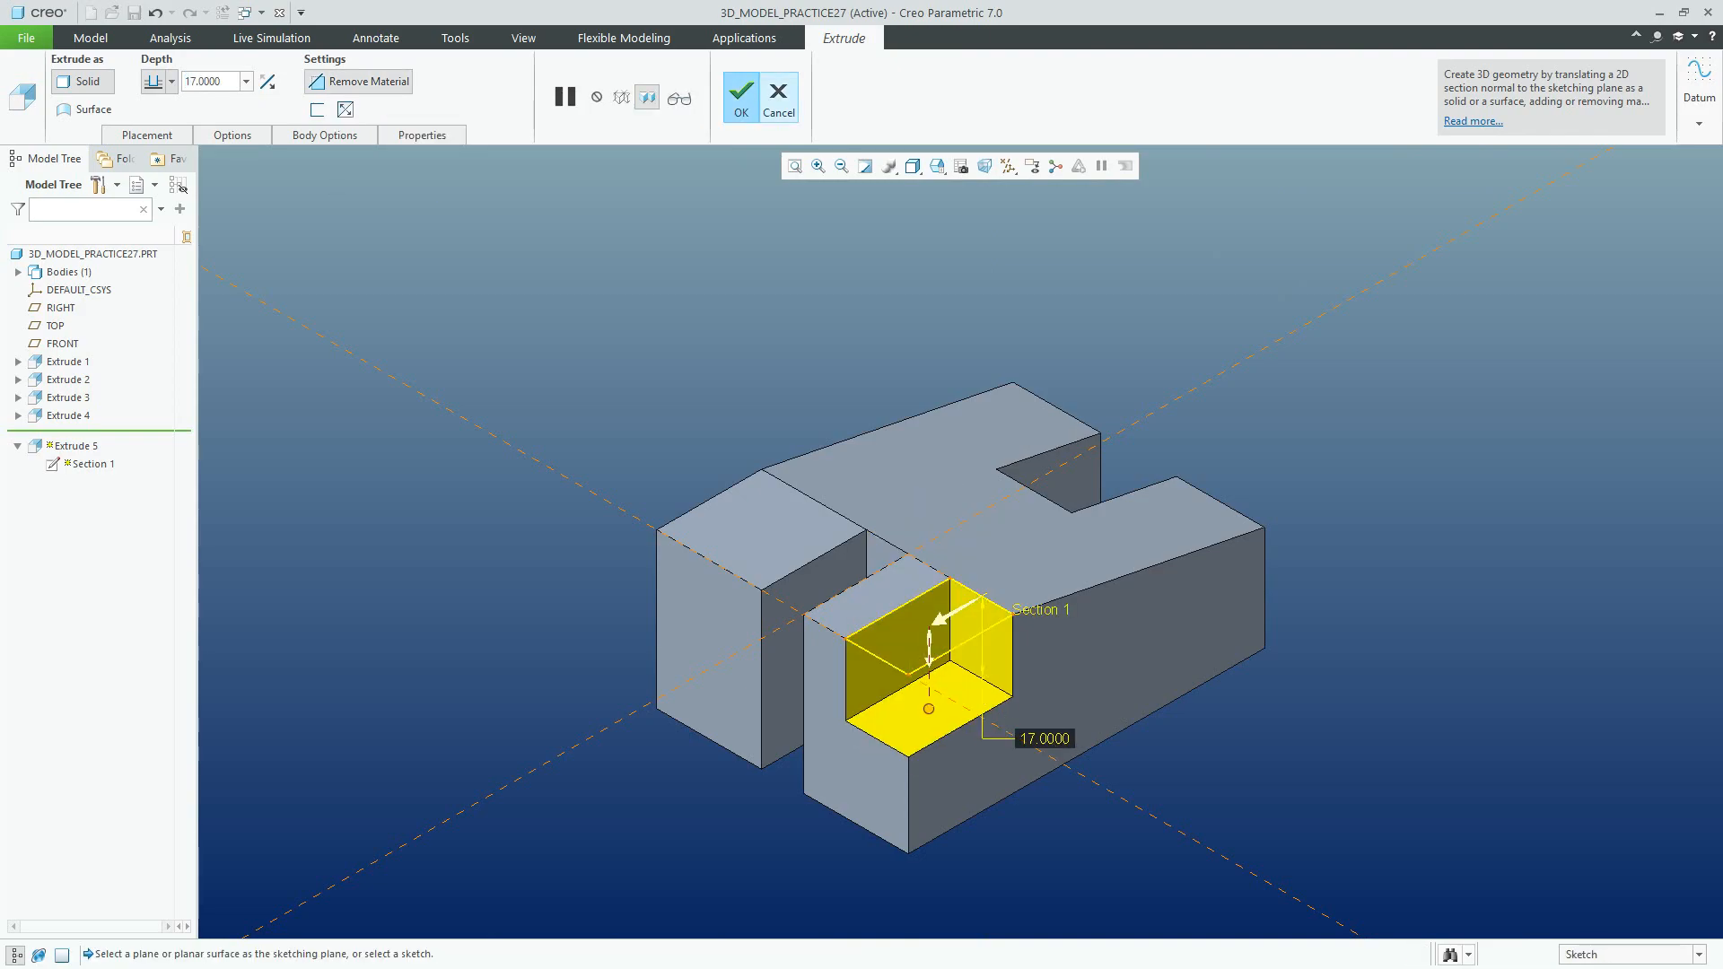
{"action": "left_click", "coordinate": [742, 97]}
{"action": "left_click", "coordinate": [754, 260]}
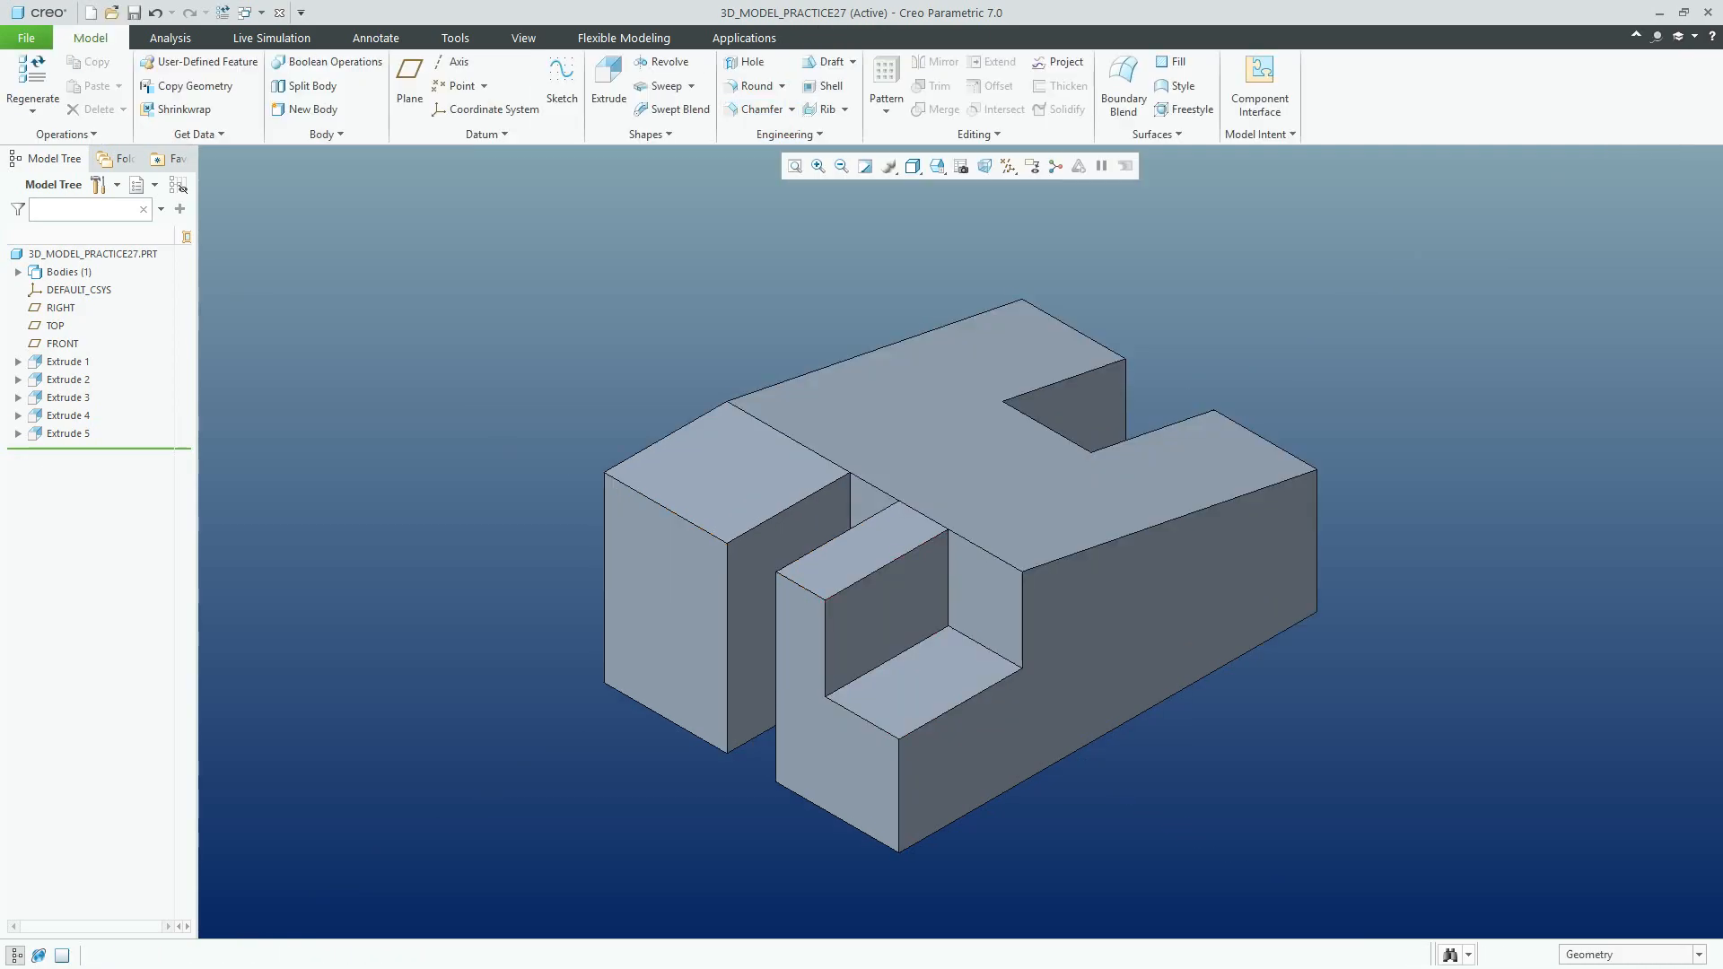
Step: Pattern the 17 mm deep corner cut along the right-hand leg's lower end edge, two members spaced 35 mm, reversed toward the other leg
{"action": "left_click", "coordinate": [69, 433]}
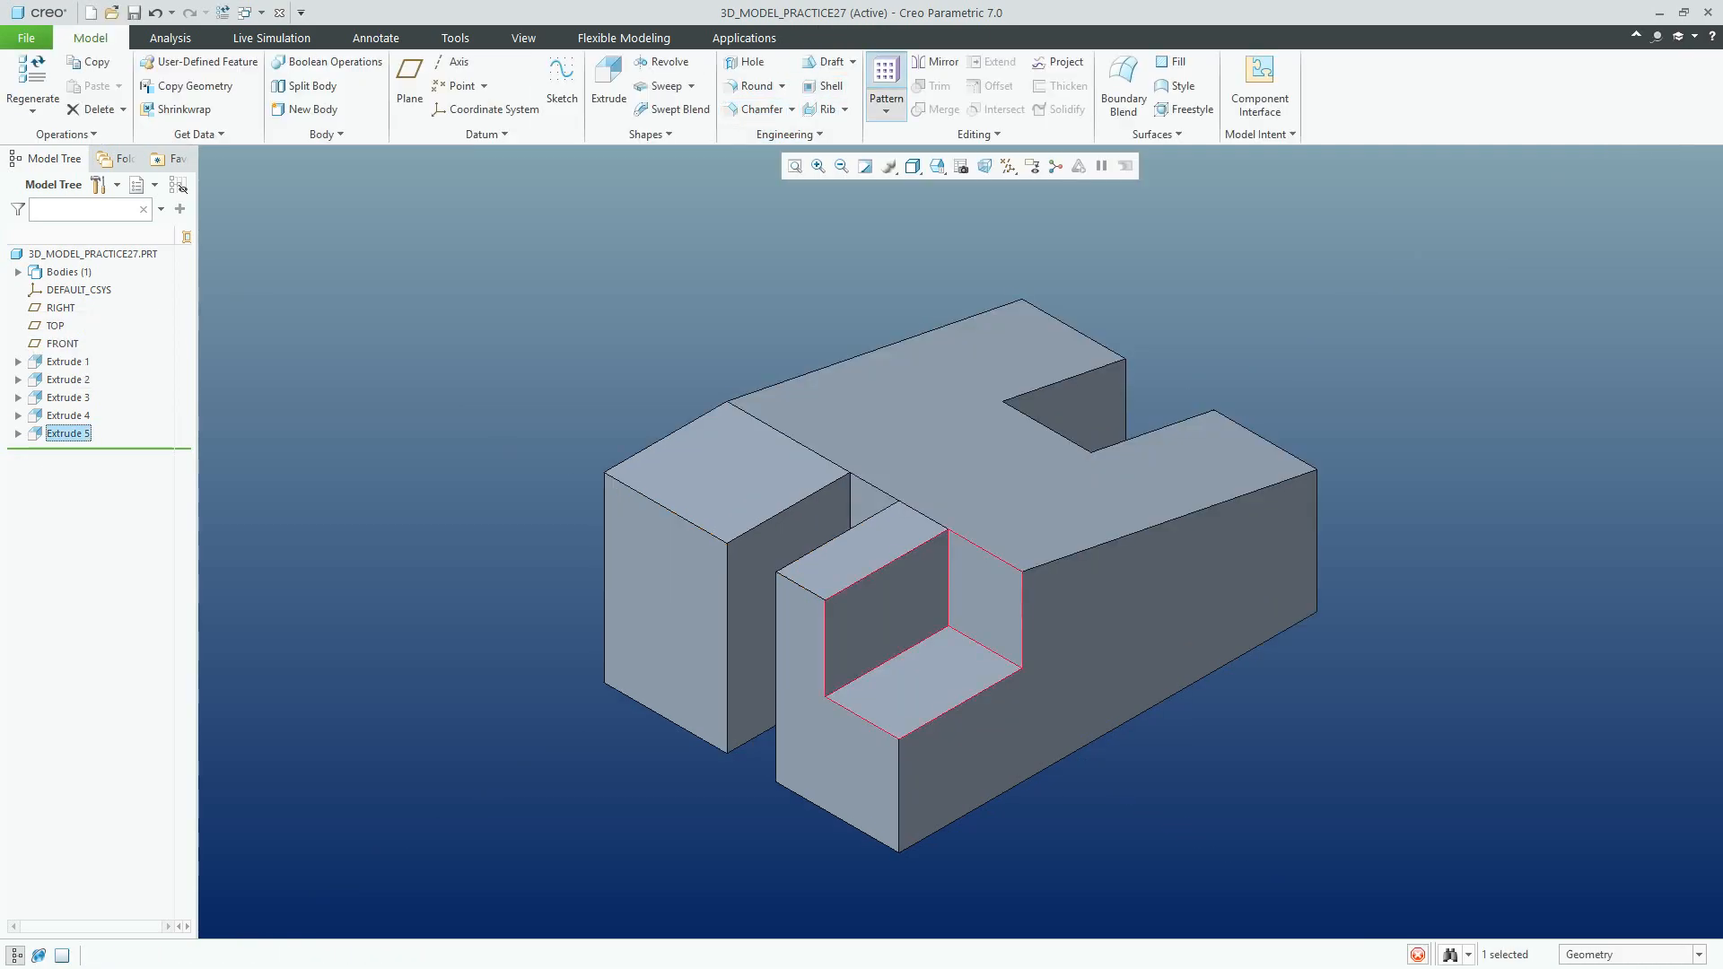
{"action": "left_click", "coordinate": [885, 90]}
{"action": "left_click", "coordinate": [141, 83]}
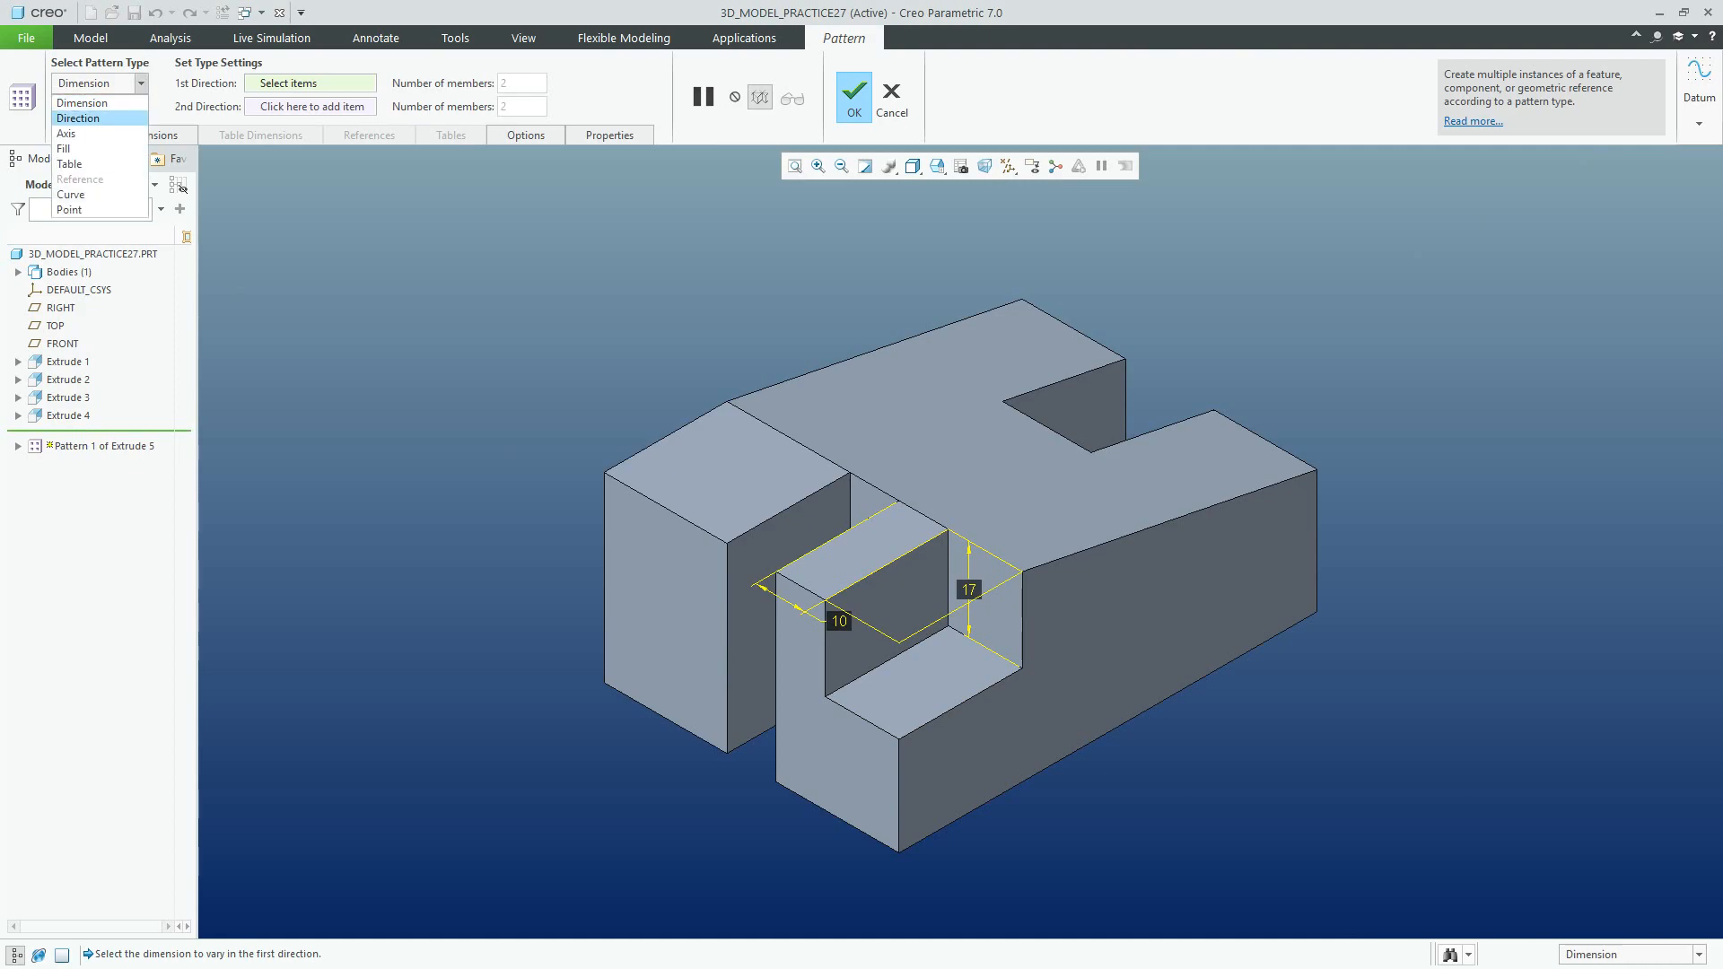
{"action": "left_click", "coordinate": [81, 112]}
{"action": "left_click", "coordinate": [838, 818]}
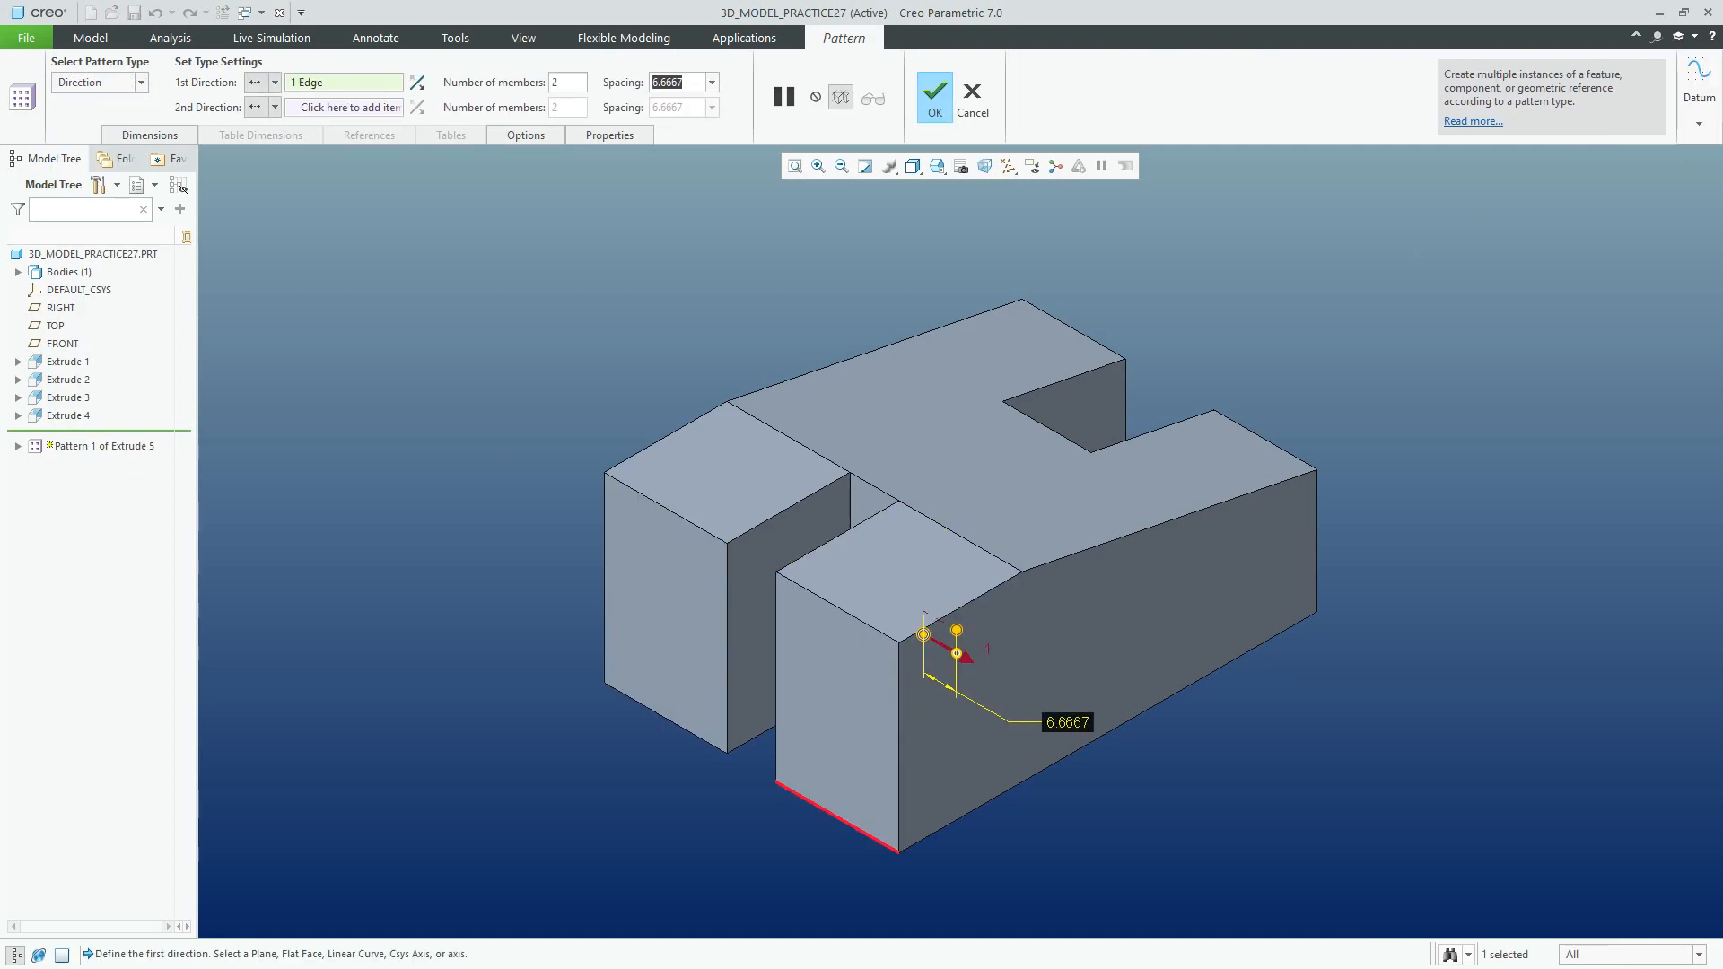
{"action": "type", "text": "35"}
{"action": "key", "text": "Return"}
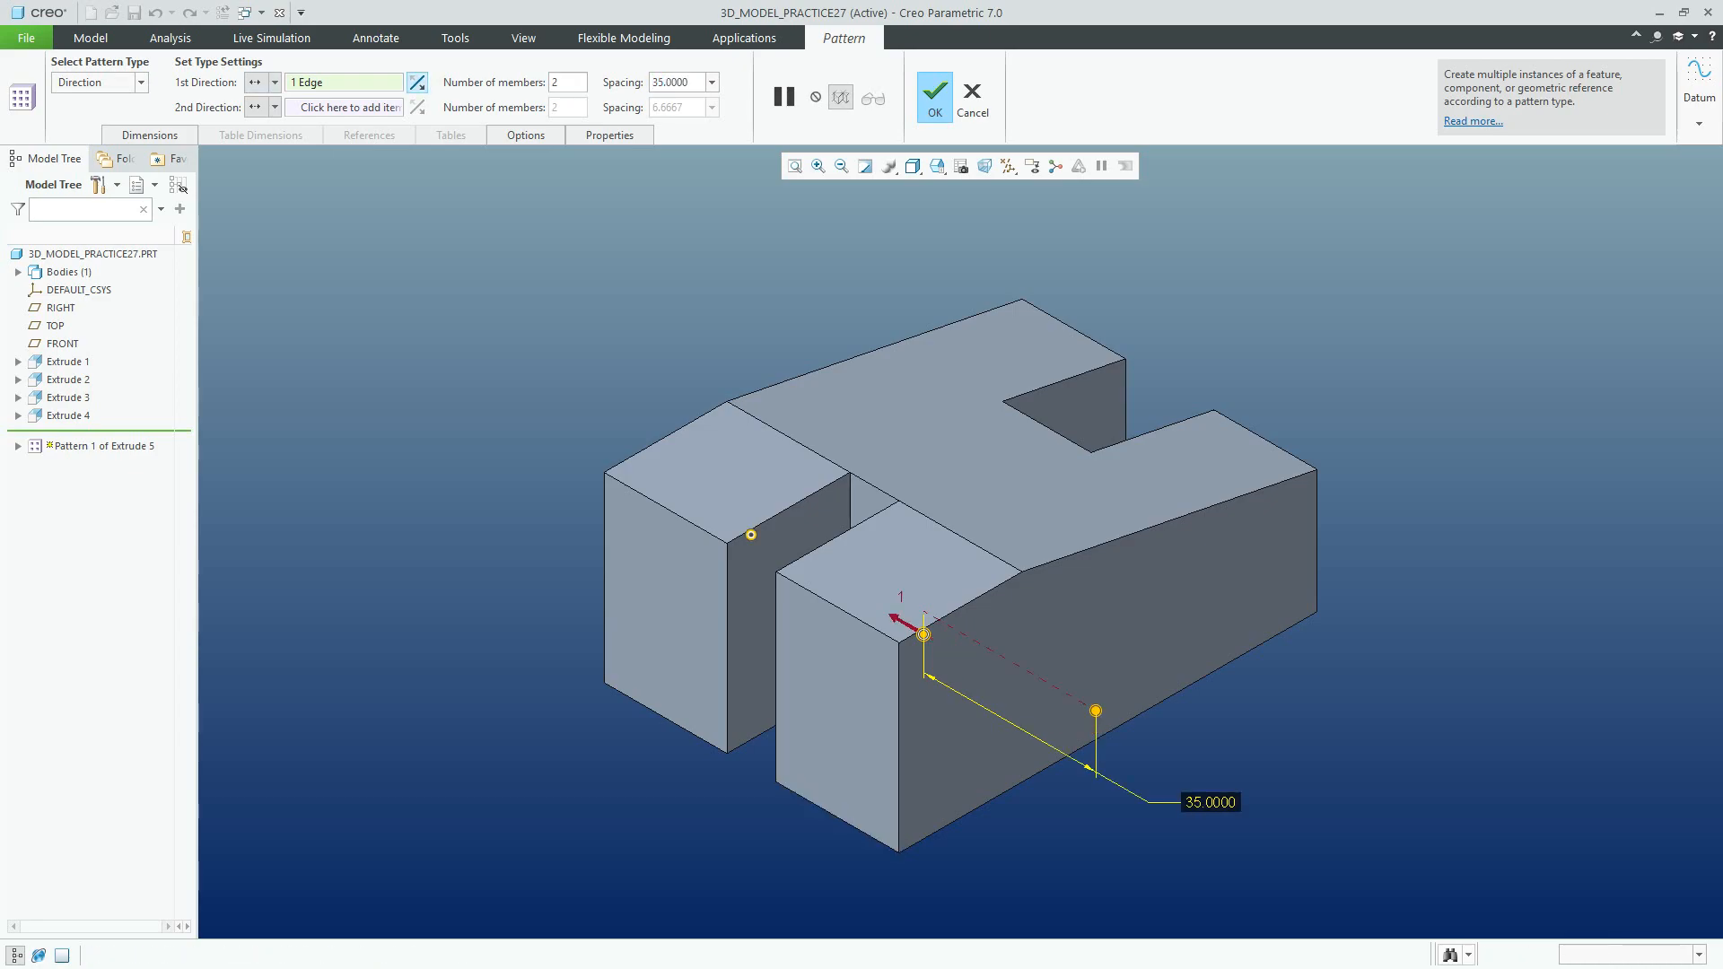
{"action": "left_click", "coordinate": [417, 81]}
{"action": "left_click", "coordinate": [935, 94]}
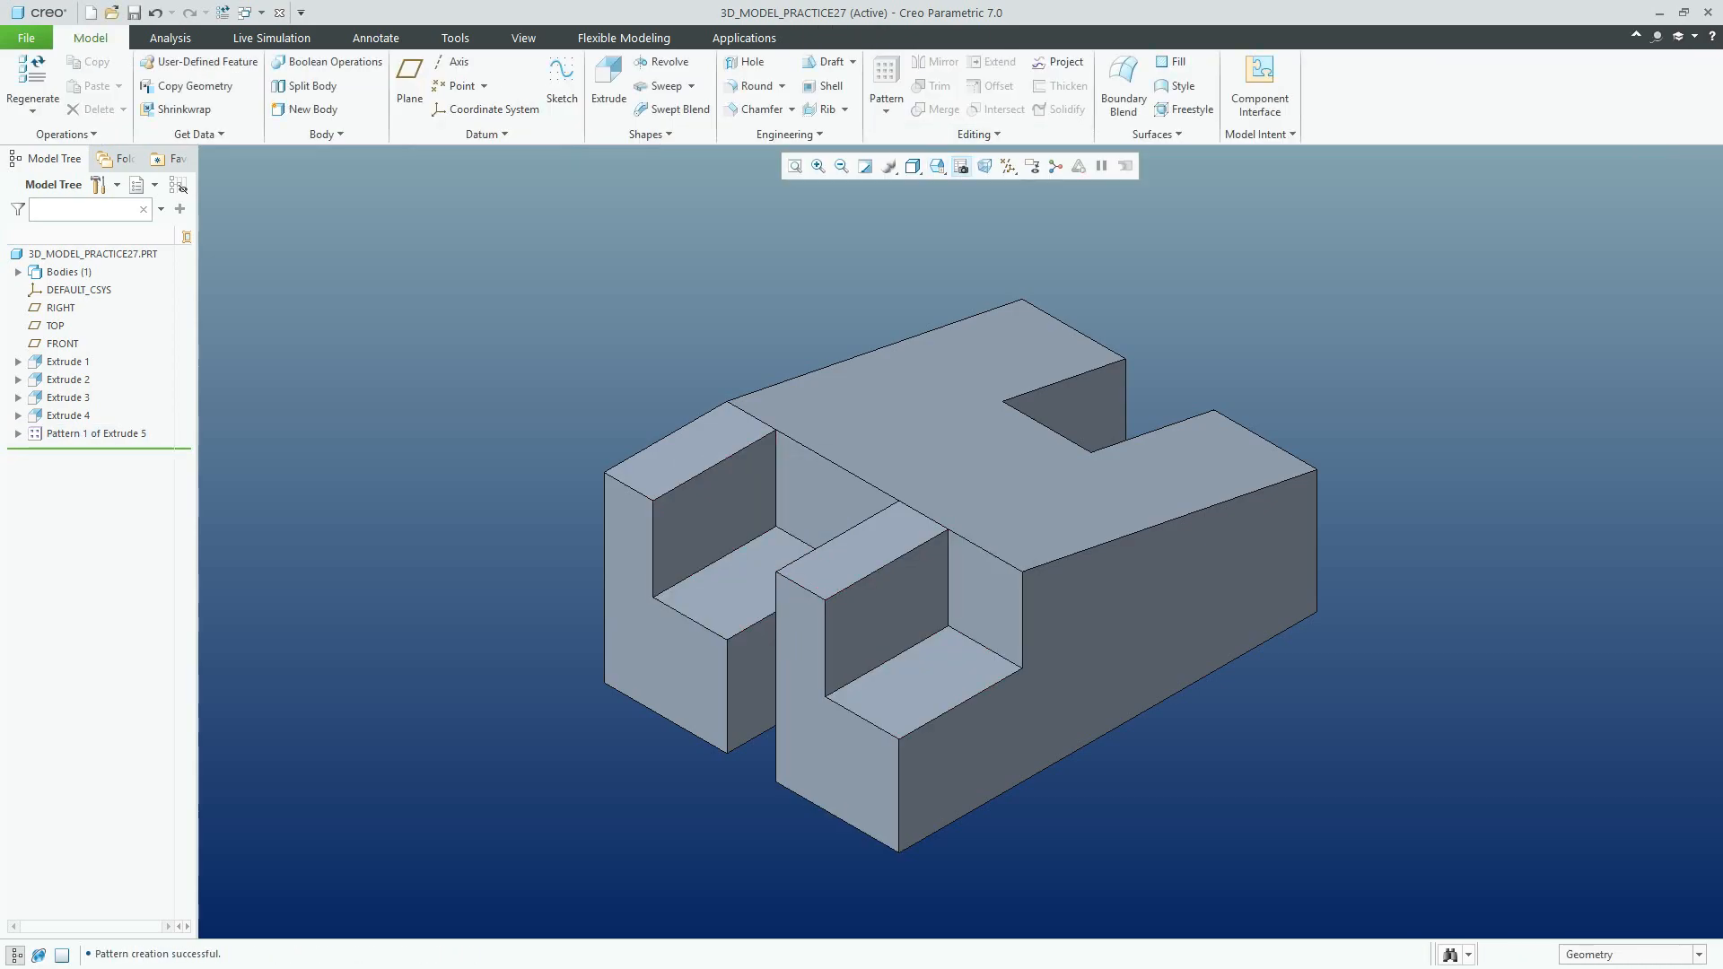
Step: Edit the whole part's appearance to a green colour of about RGB 14, 191, 90
{"action": "left_click", "coordinate": [93, 254]}
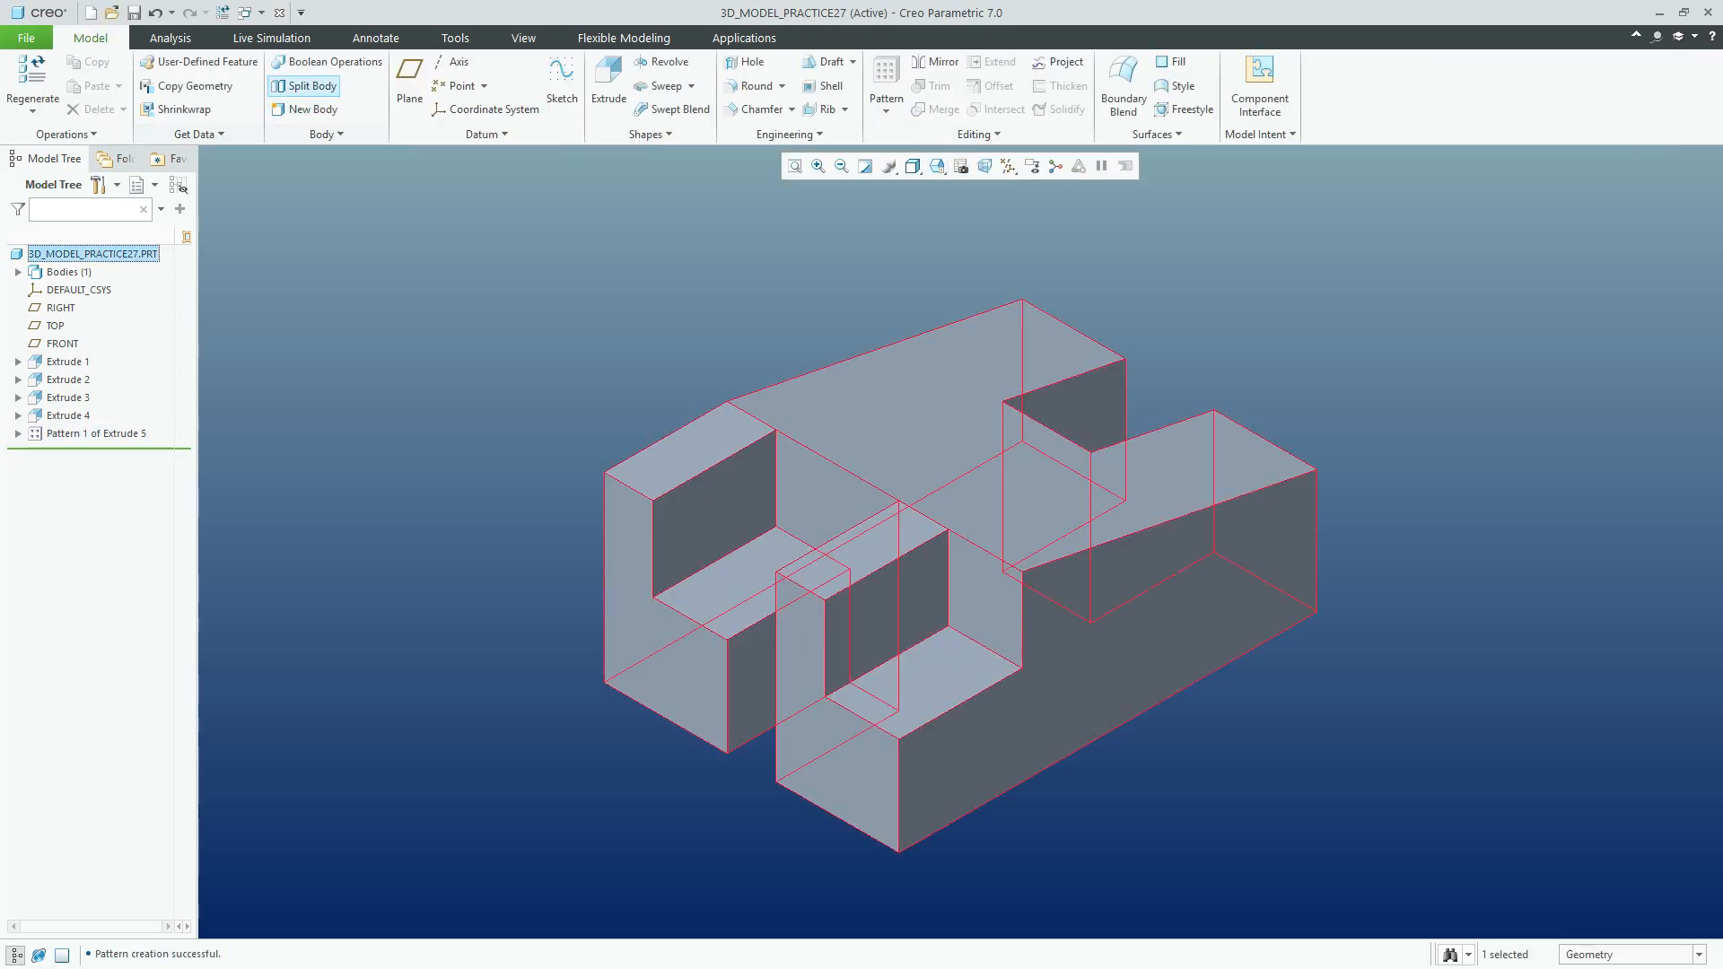
{"action": "left_click", "coordinate": [524, 38]}
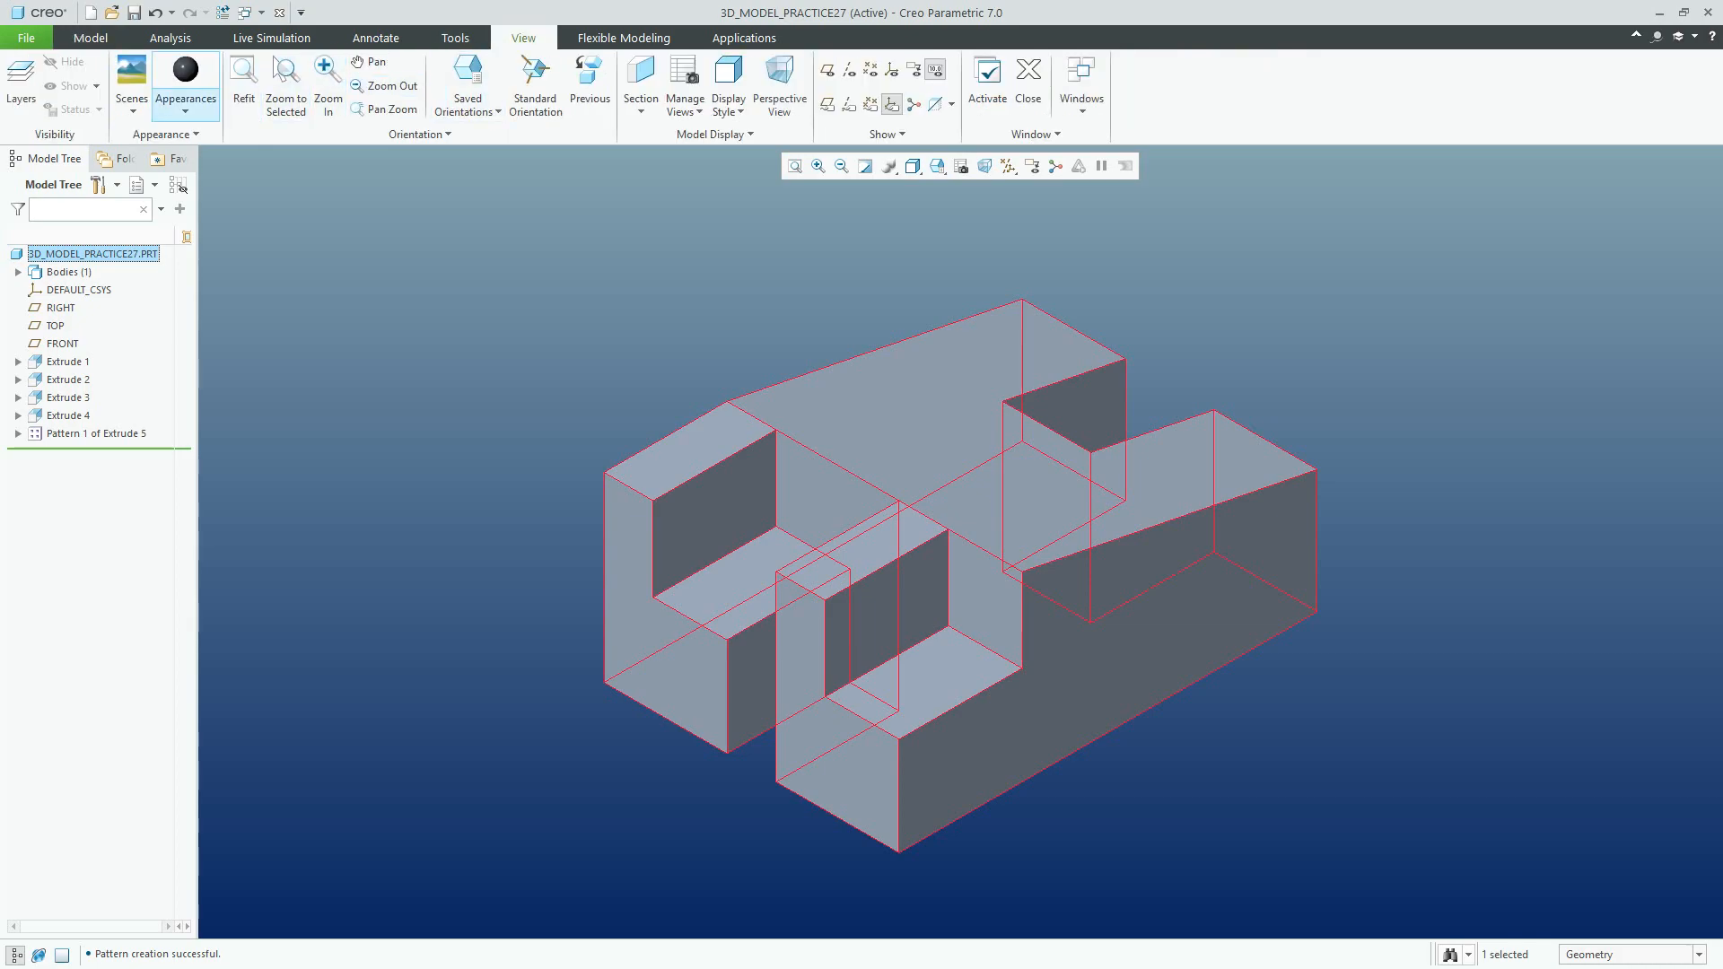
{"action": "left_click", "coordinate": [185, 81]}
{"action": "left_click", "coordinate": [233, 492]}
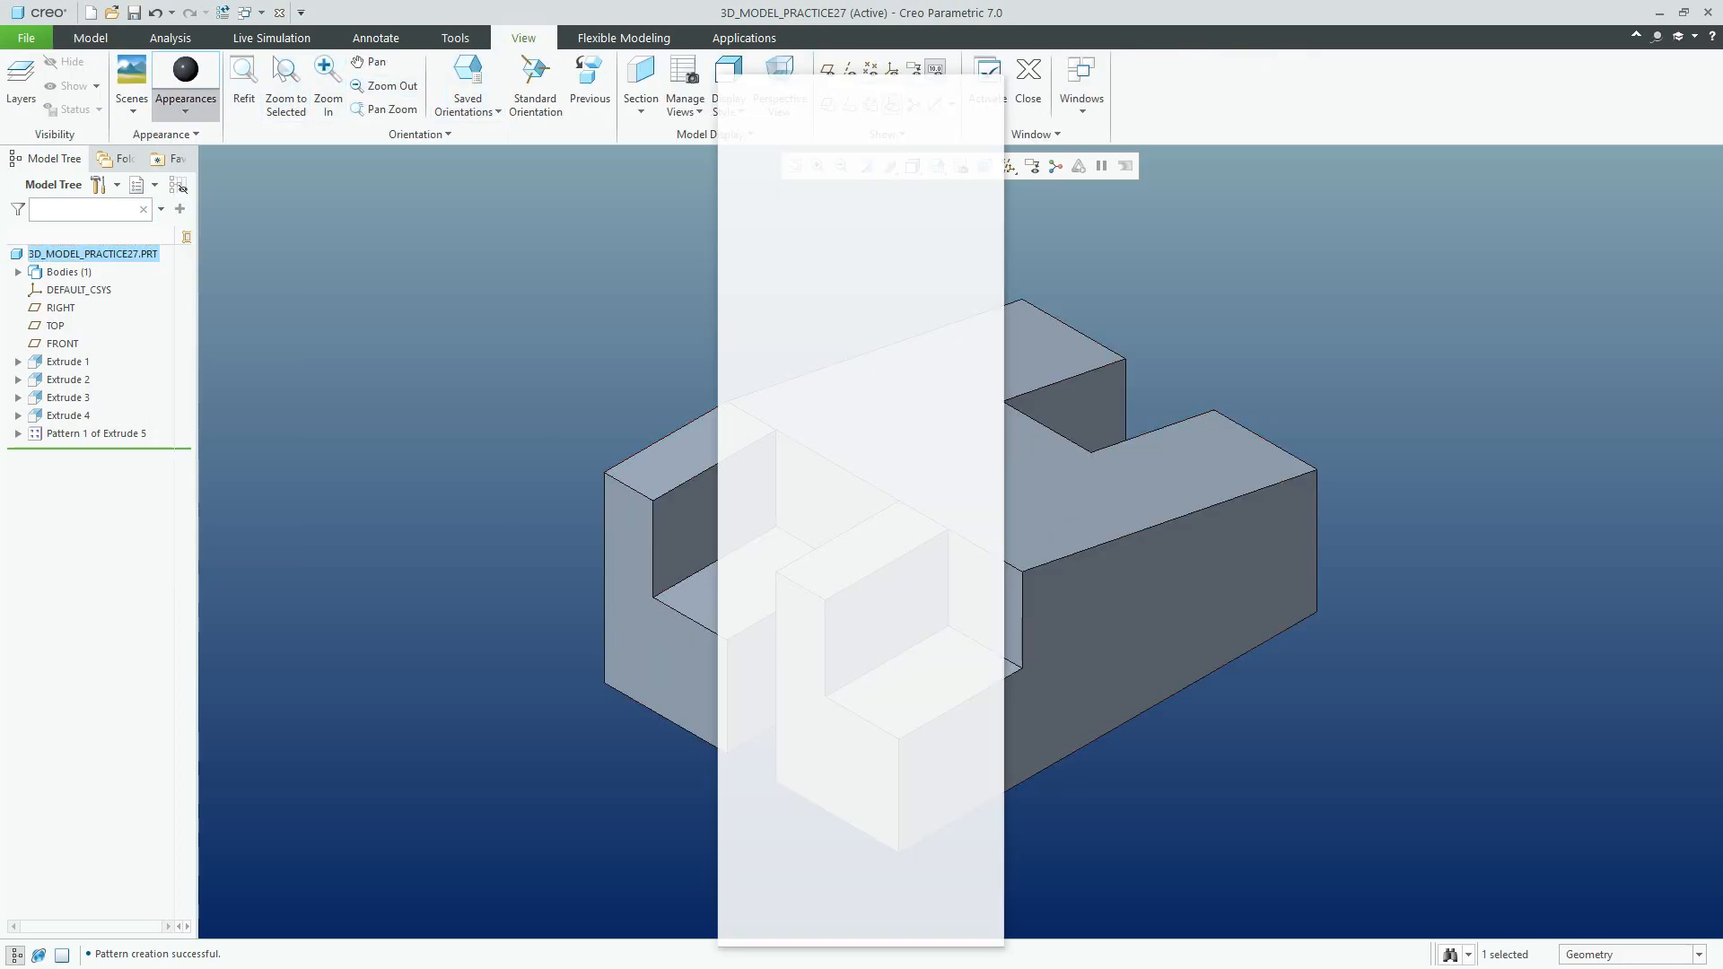
{"action": "left_click", "coordinate": [963, 493]}
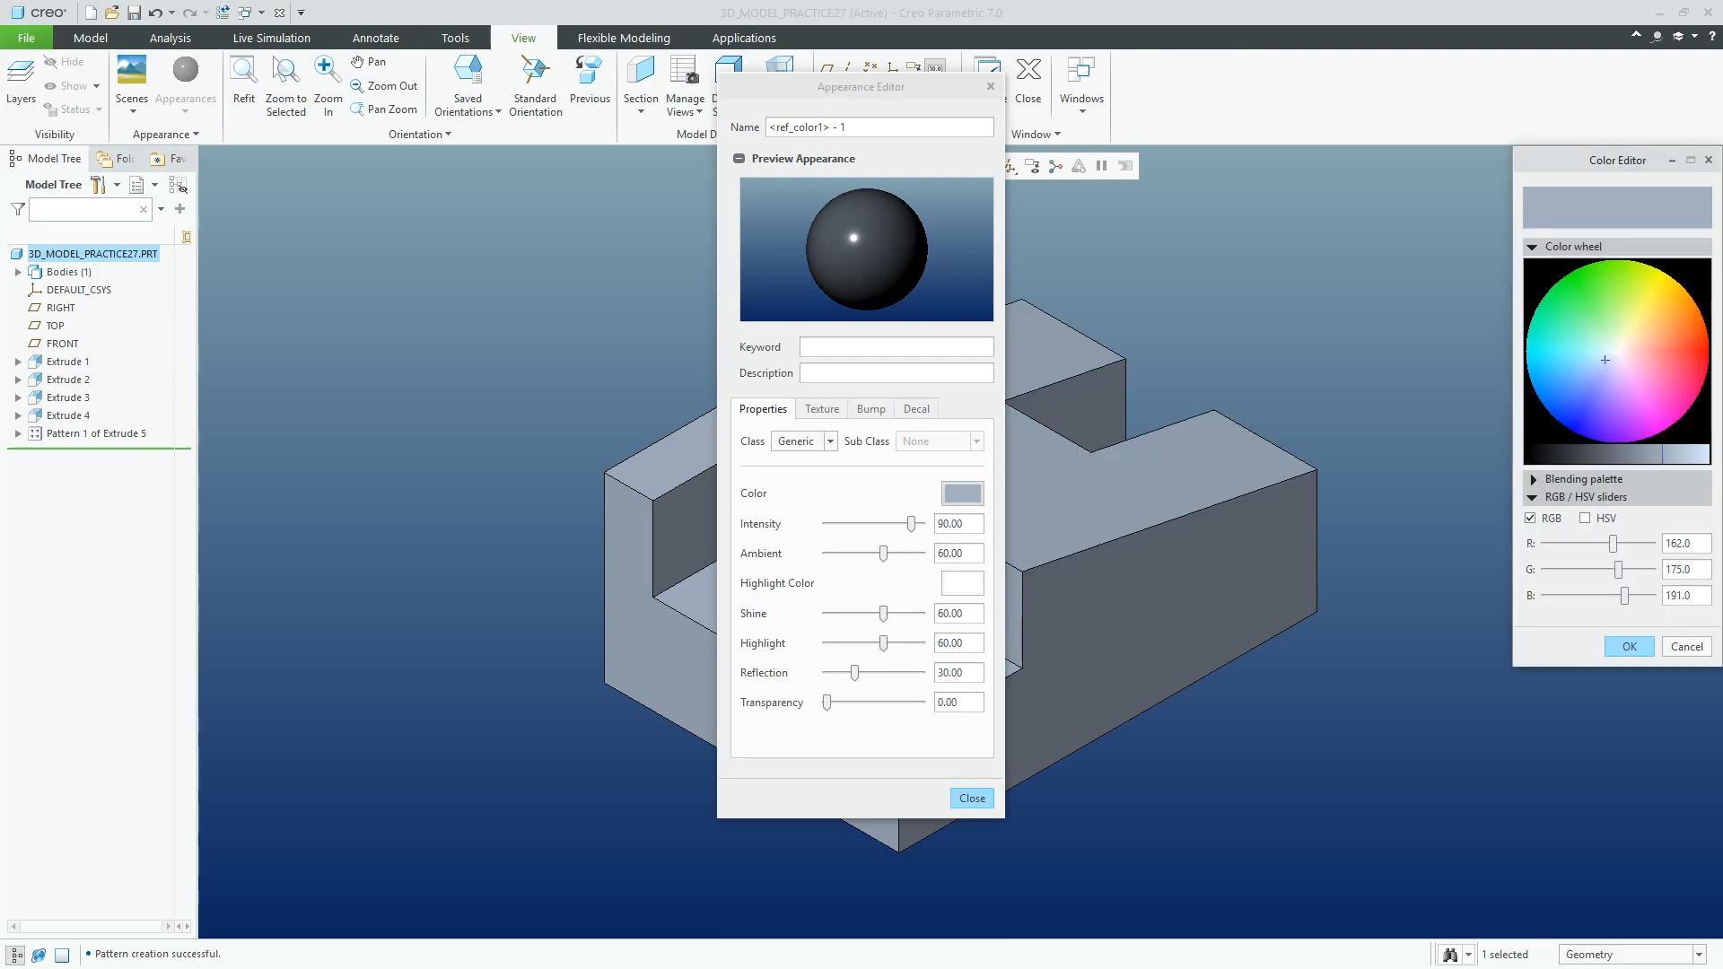
{"action": "left_click", "coordinate": [1546, 304]}
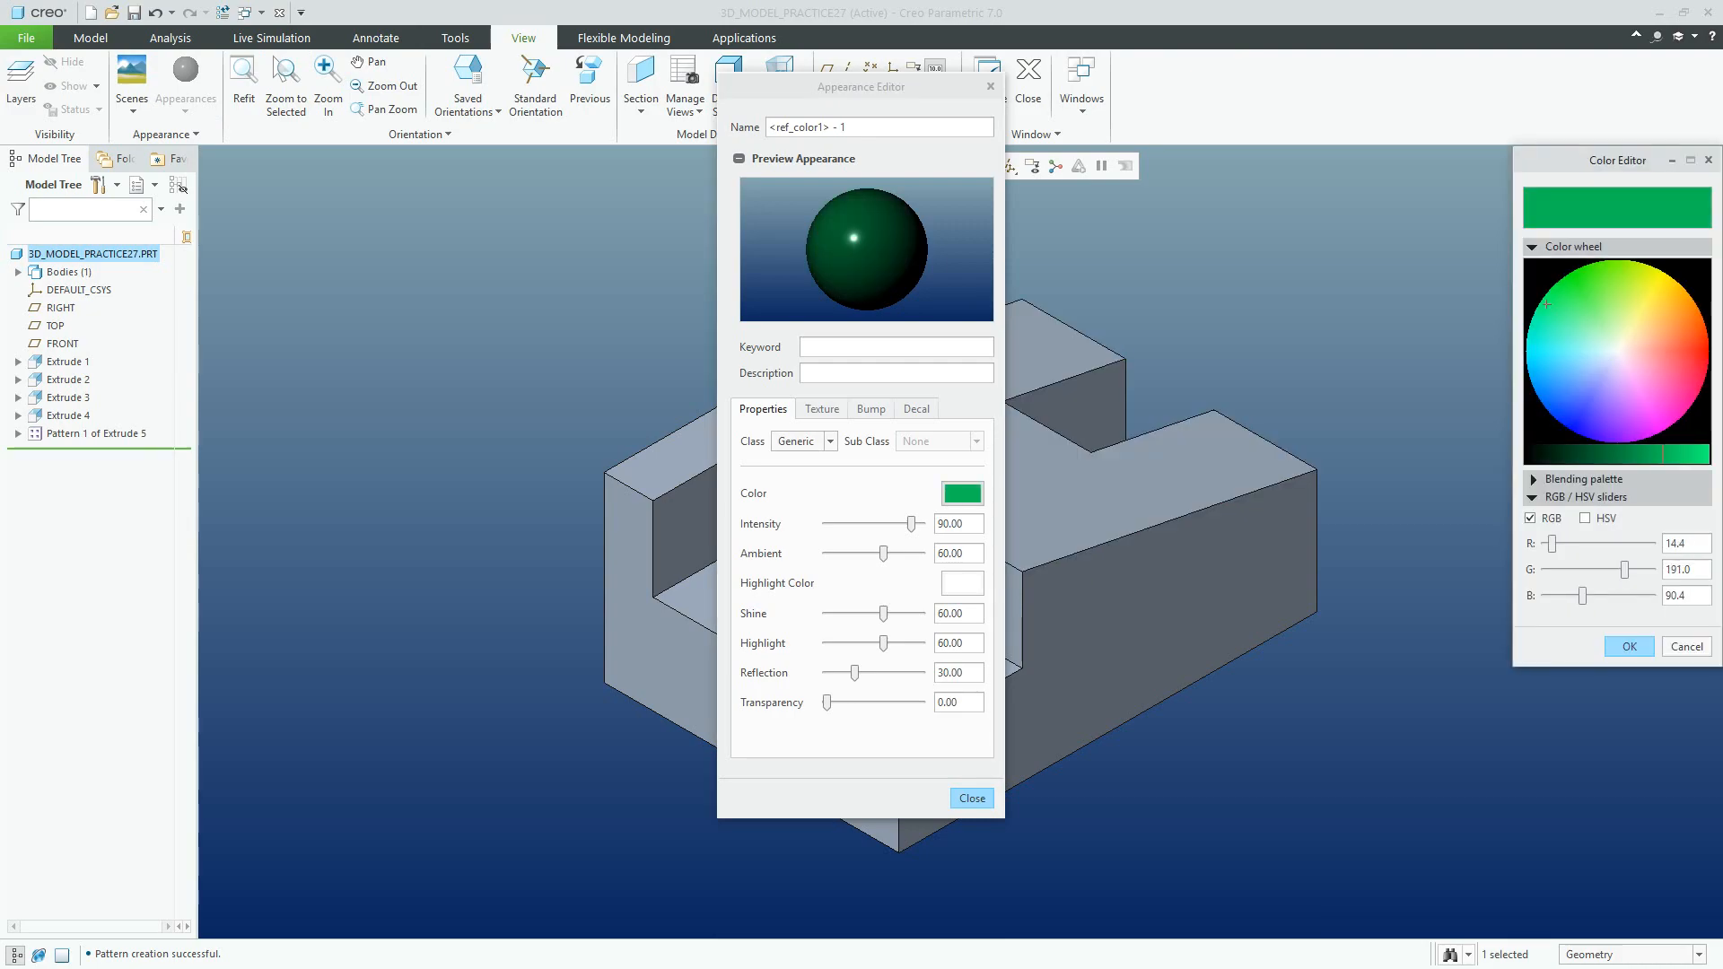
{"action": "left_click", "coordinate": [1629, 646]}
{"action": "left_click", "coordinate": [972, 799]}
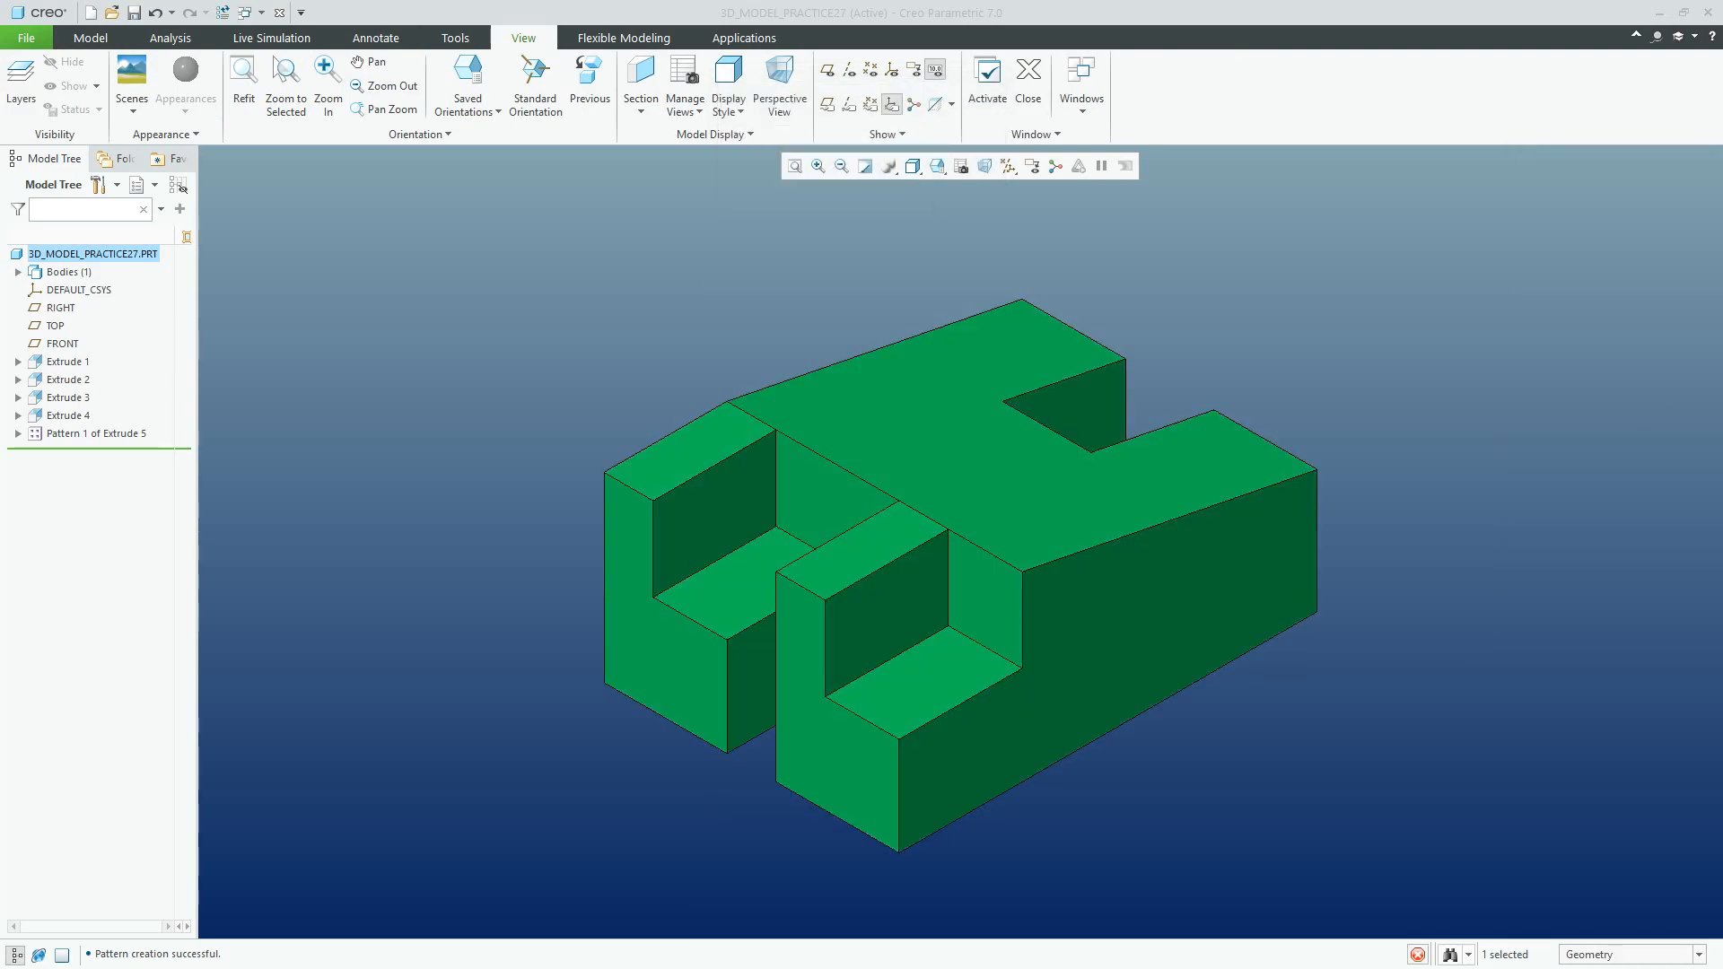
Step: Save the part as 3D_MODEL_PRACTICE27.PRT in the 3d_Model_practice27 folder
{"action": "key", "text": "ctrl+s"}
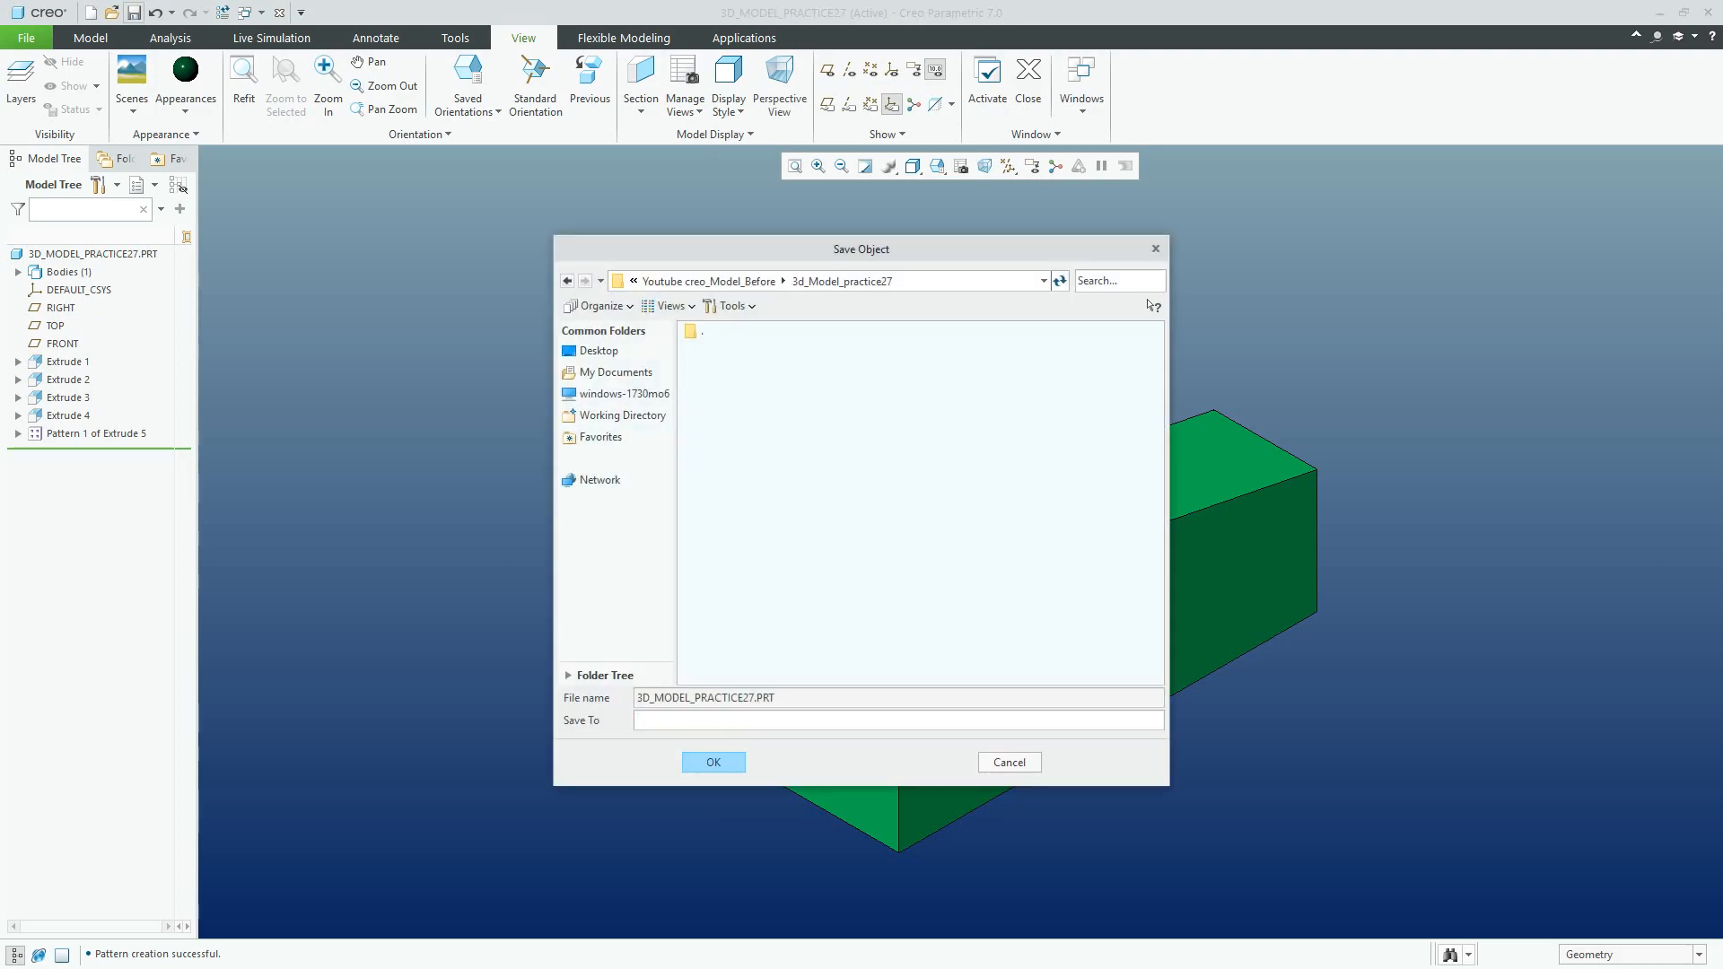